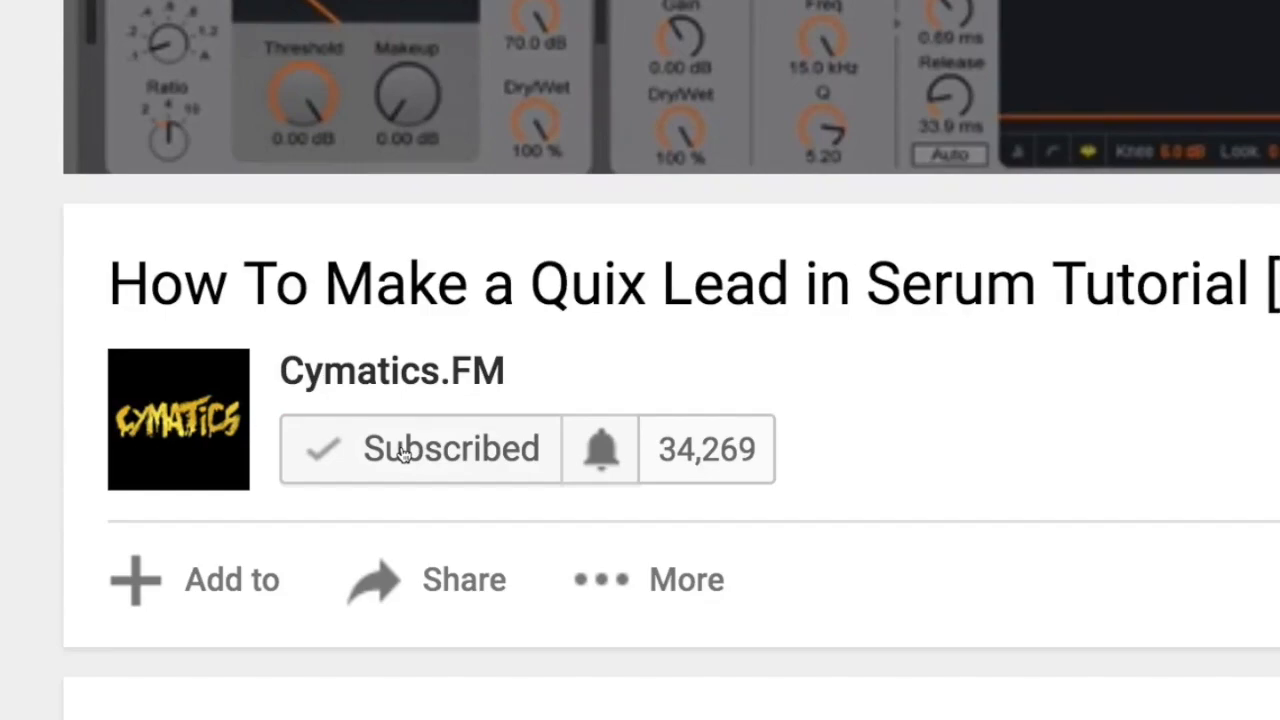
# Step: Turn on notifications for the Cymatics.FM channel and like the Quix lead tutorial video
pyautogui.click(603, 452)
pyautogui.click(199, 316)
pyautogui.click(874, 609)
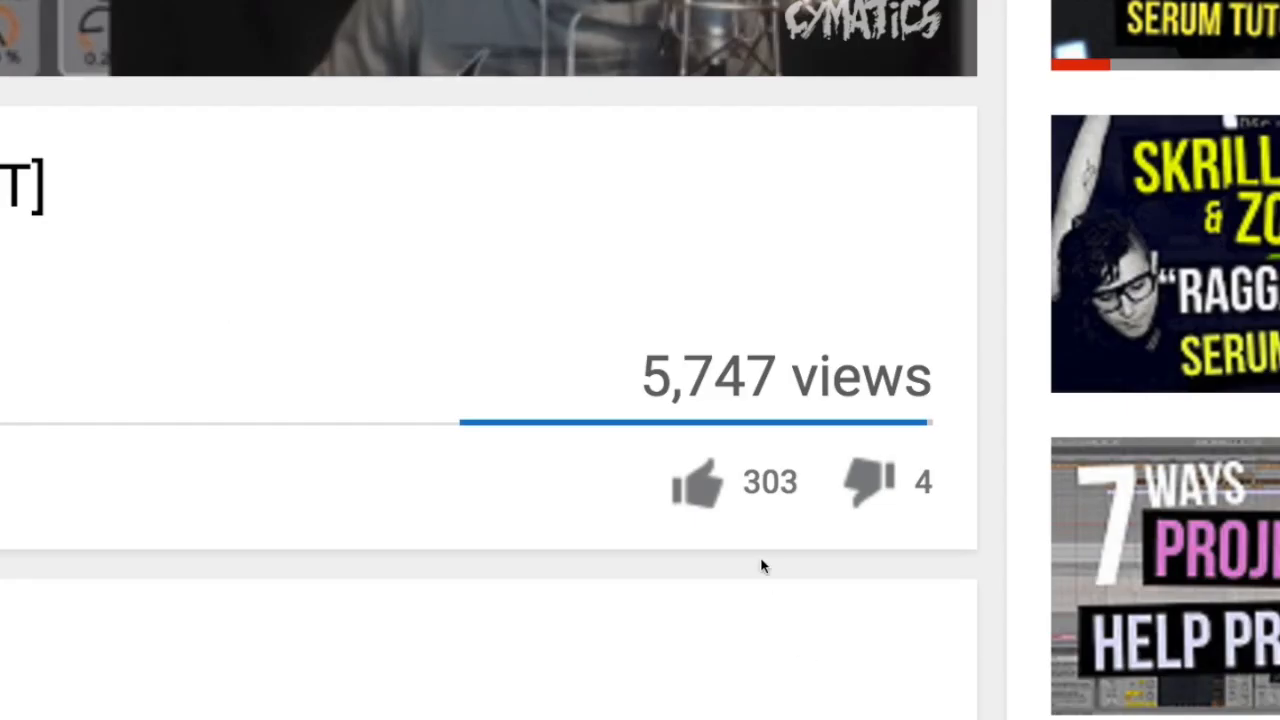
pyautogui.click(716, 487)
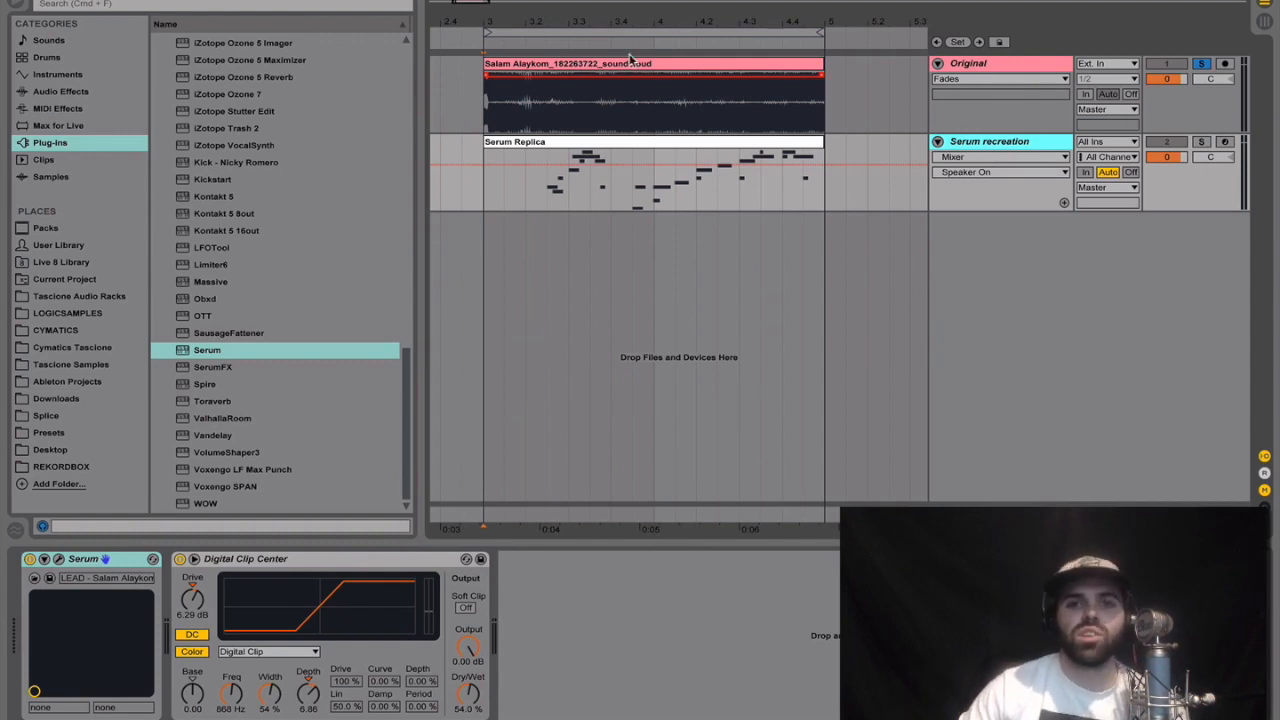
# Step: Play the Original track's audio from bar 3, and solo the Serum recreation track to compare the two sounds
pyautogui.click(478, 127)
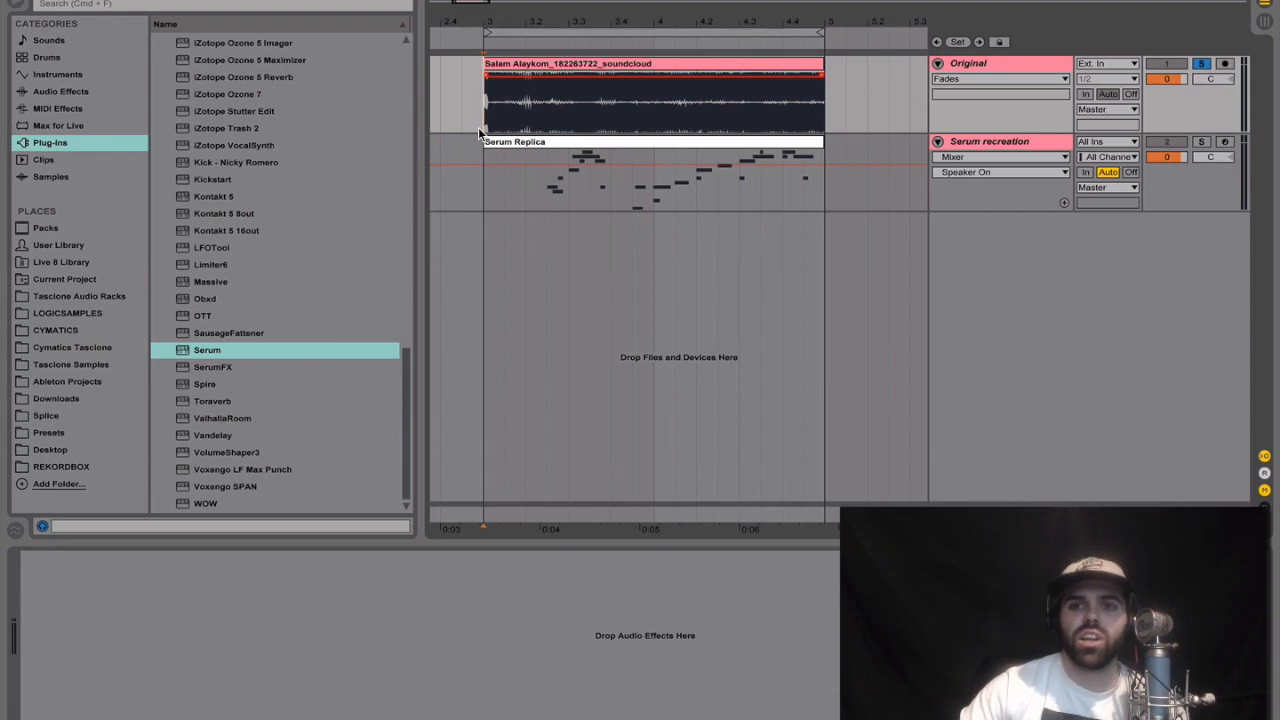
pyautogui.press('space')
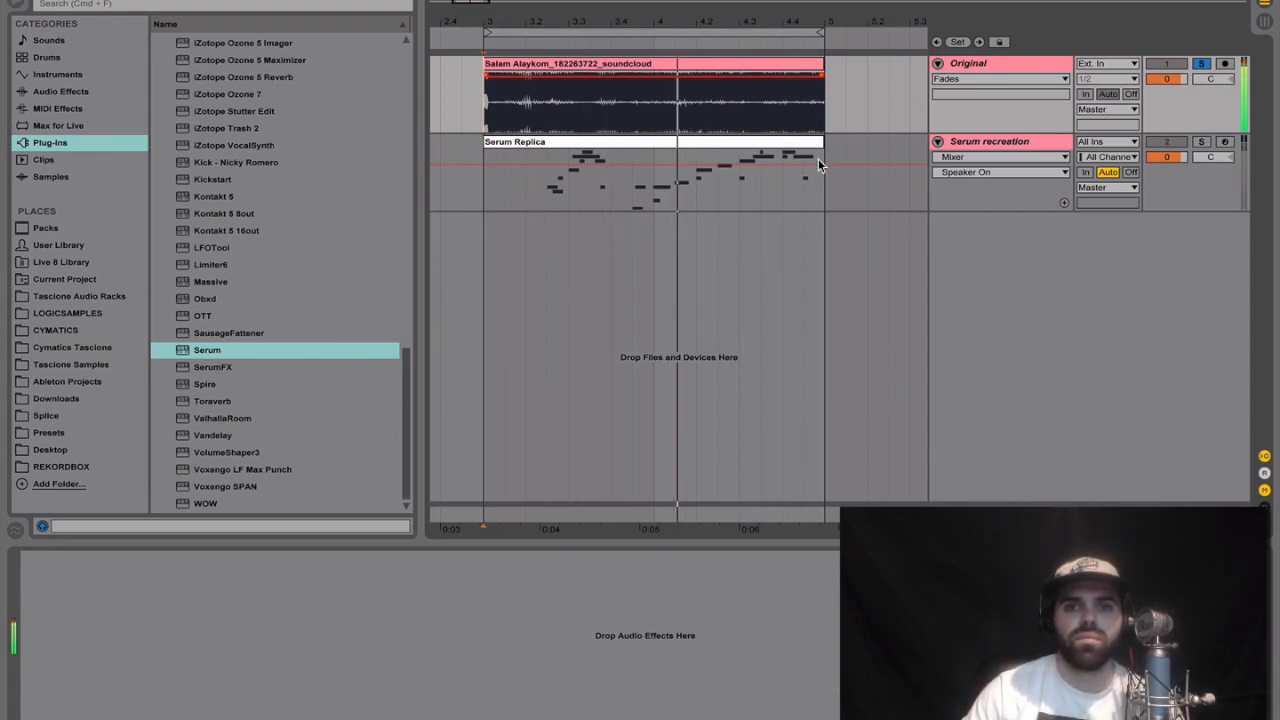
pyautogui.click(1202, 142)
pyautogui.click(488, 196)
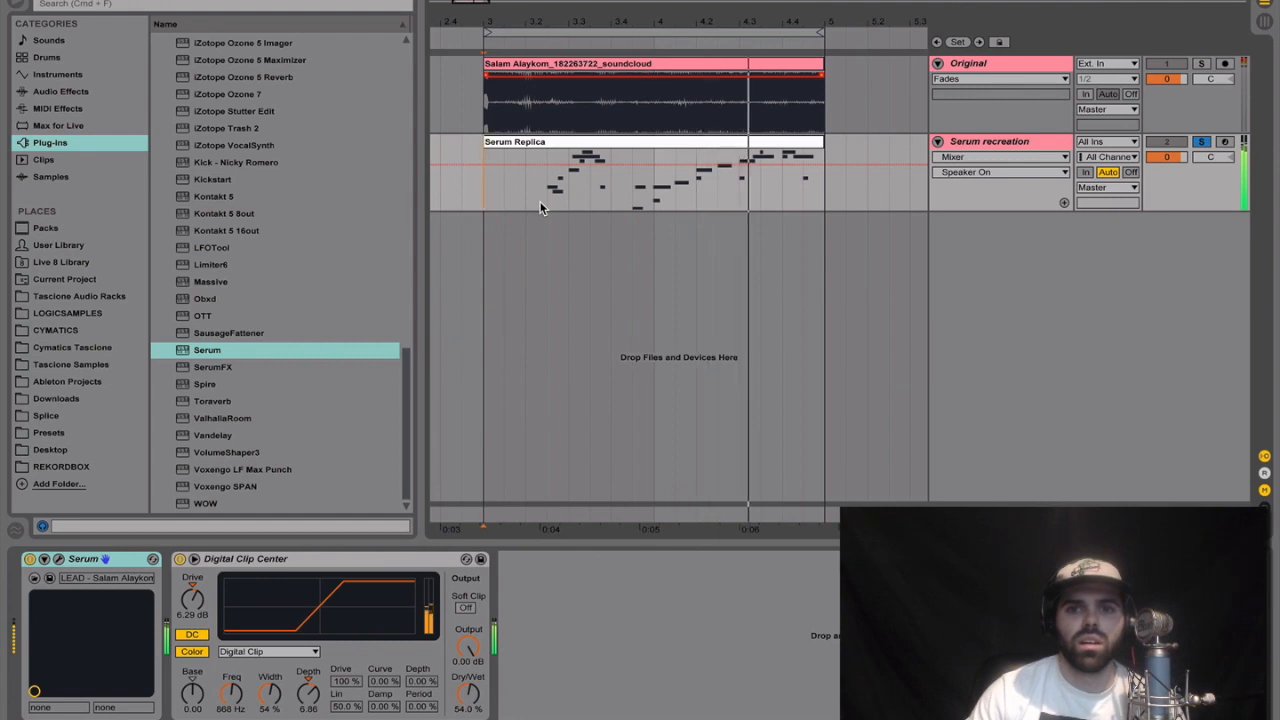
pyautogui.press('space')
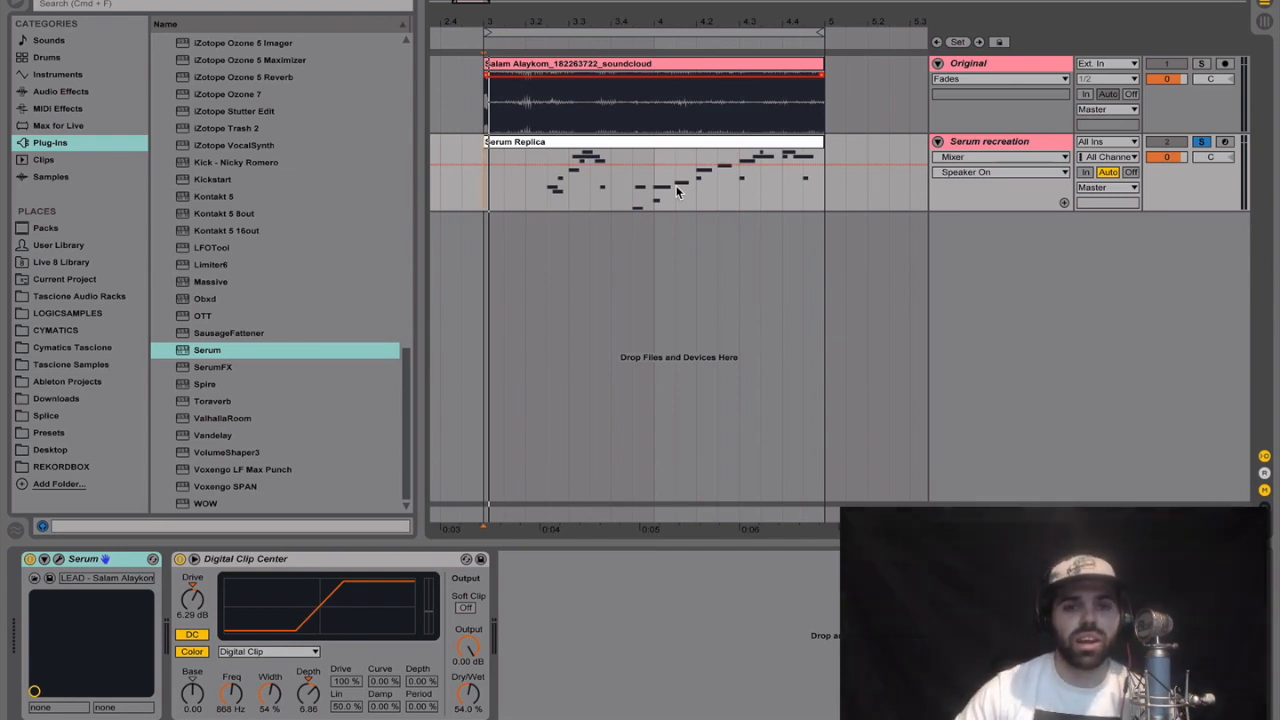
# Step: Insert a new MIDI track below Serum recreation and load the Serum plug-in on it
pyautogui.click(970, 142)
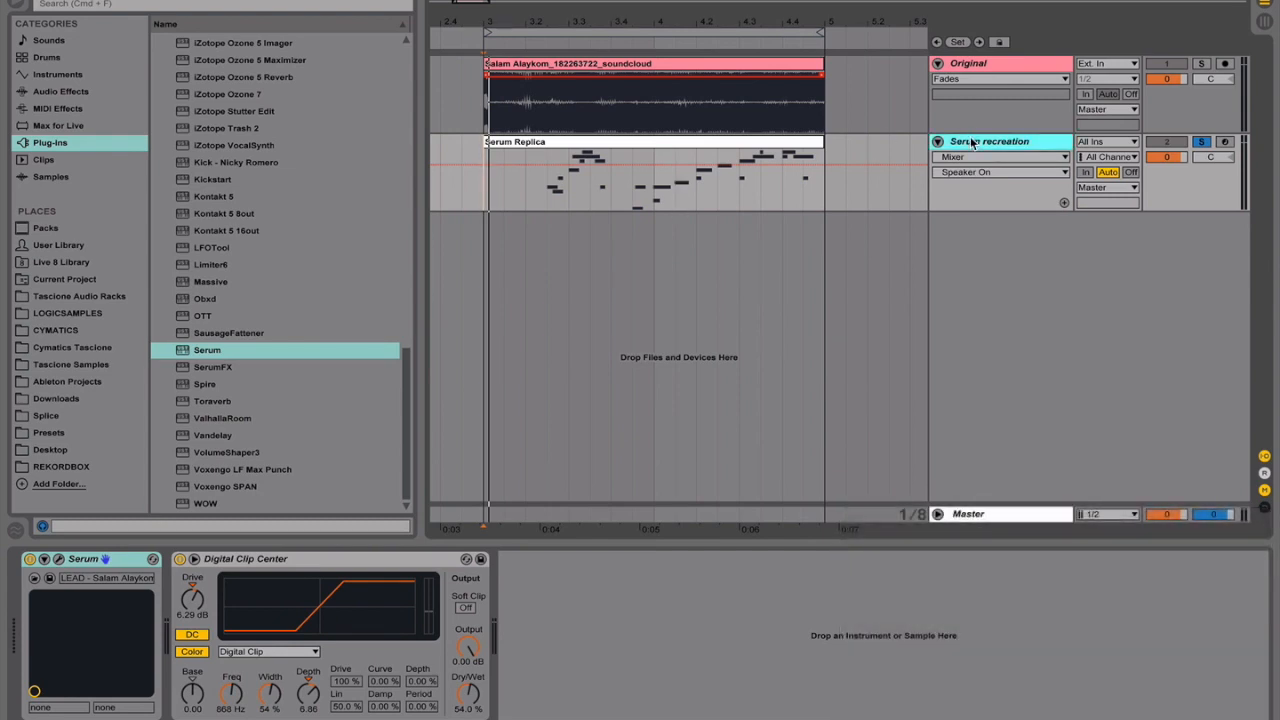
pyautogui.press('super+shift+t')
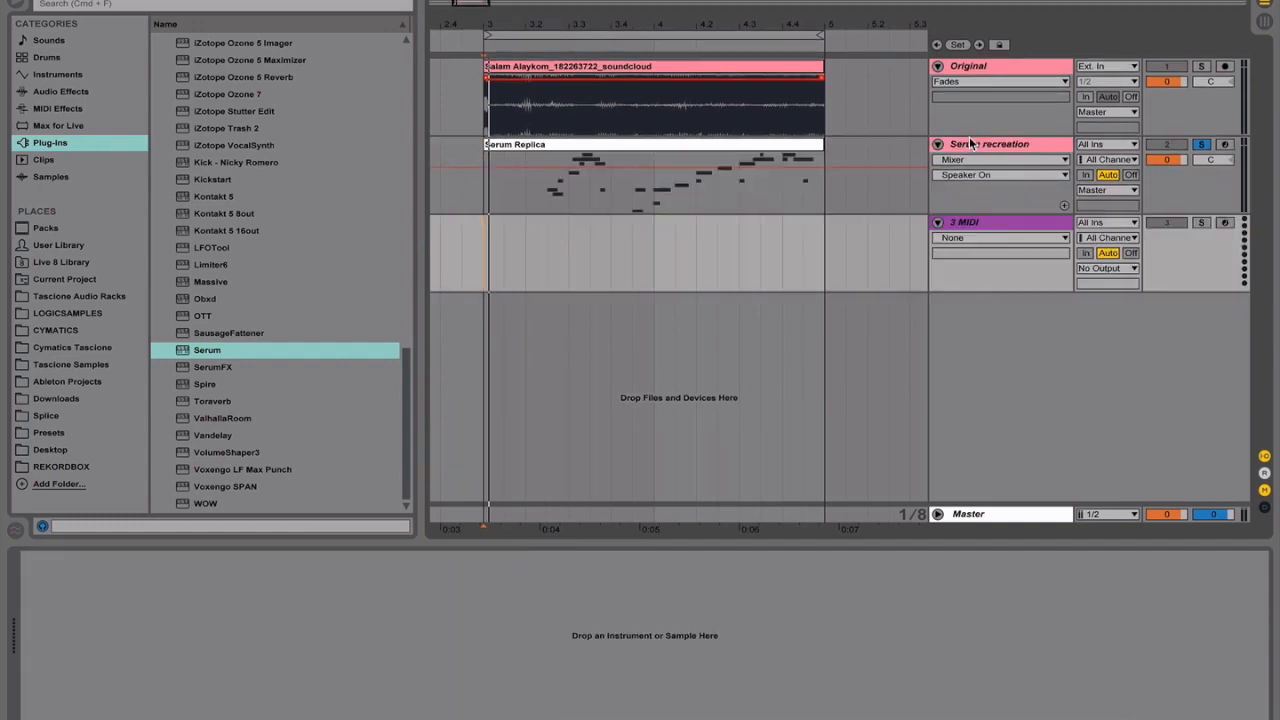
pyautogui.click(215, 349)
pyautogui.doubleClick(215, 349)
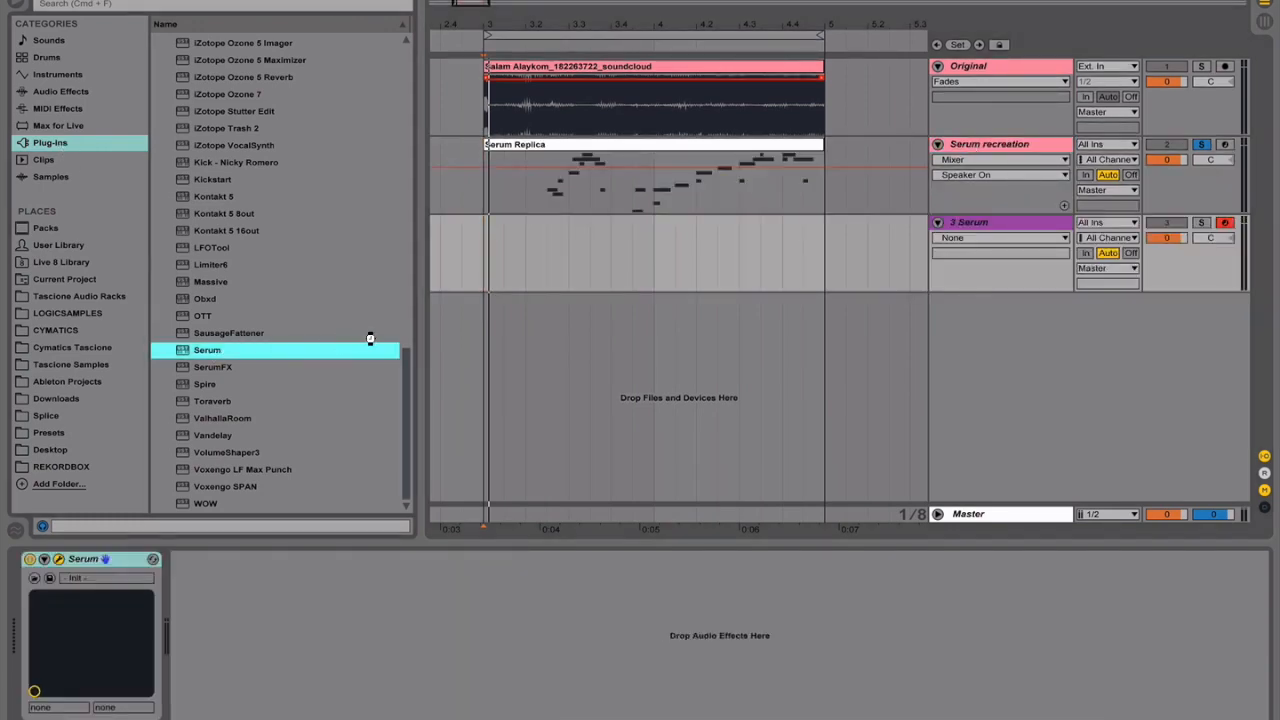
pyautogui.click(163, 27)
# Step: Copy the Serum Replica clip onto the new Serum track, and solo the track to play it
pyautogui.click(664, 147)
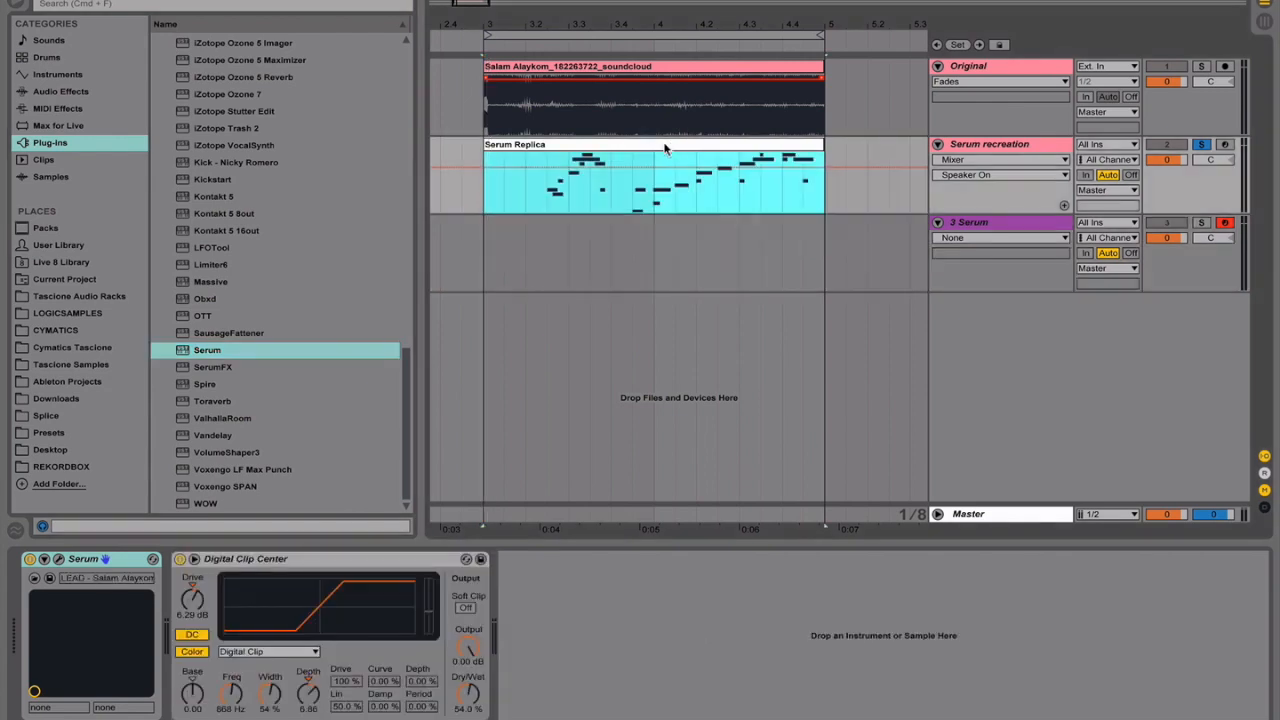
pyautogui.moveTo(647, 160); pyautogui.dragTo(646, 221)
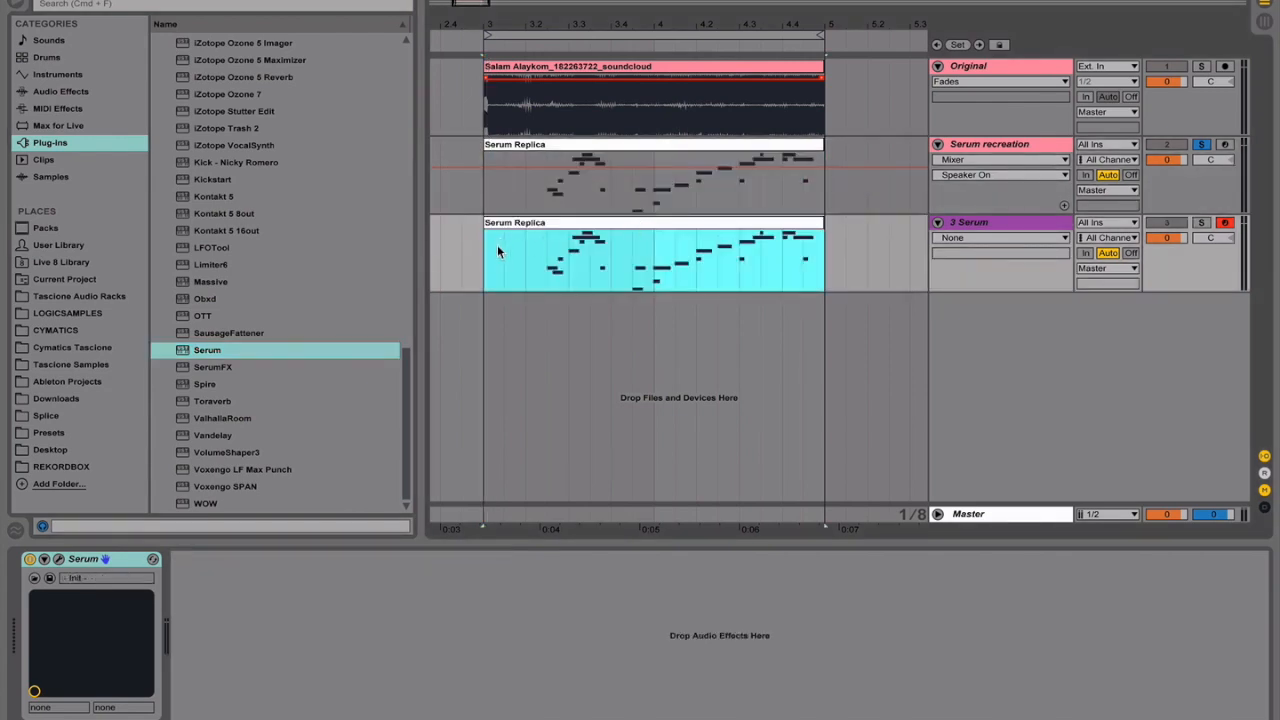
pyautogui.click(946, 234)
pyautogui.click(1203, 223)
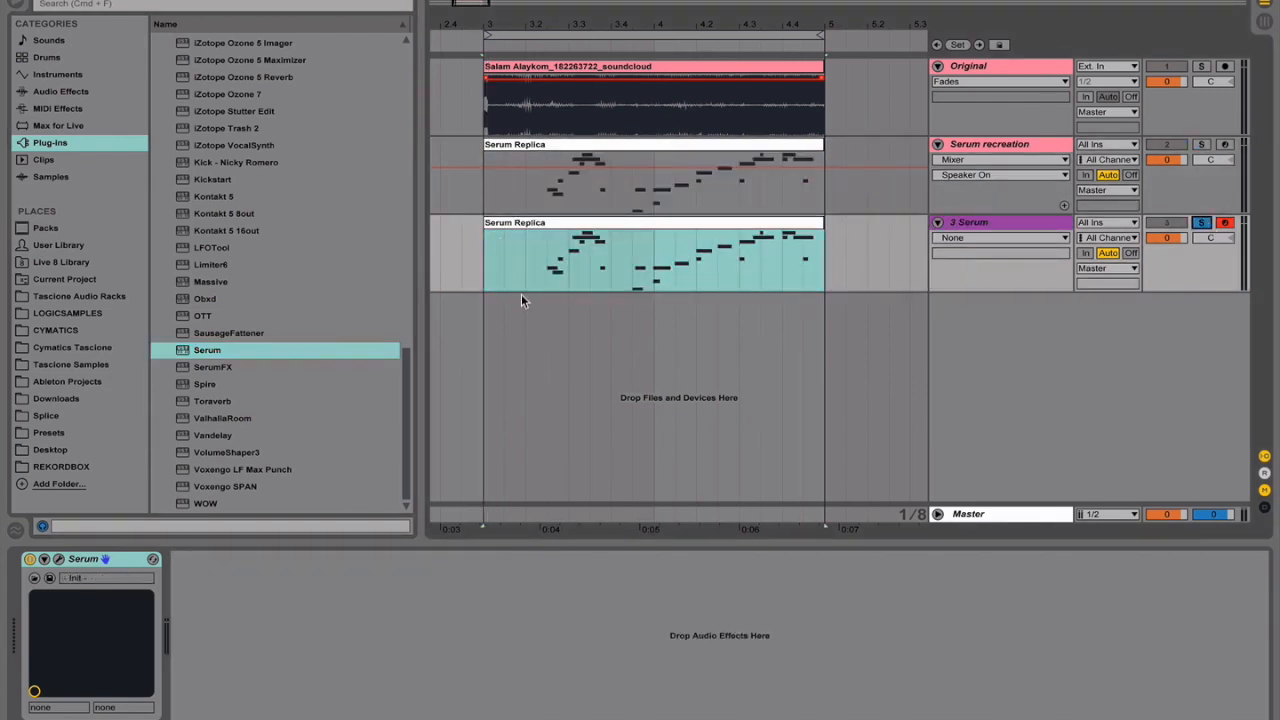
pyautogui.click(547, 276)
pyautogui.press('space')
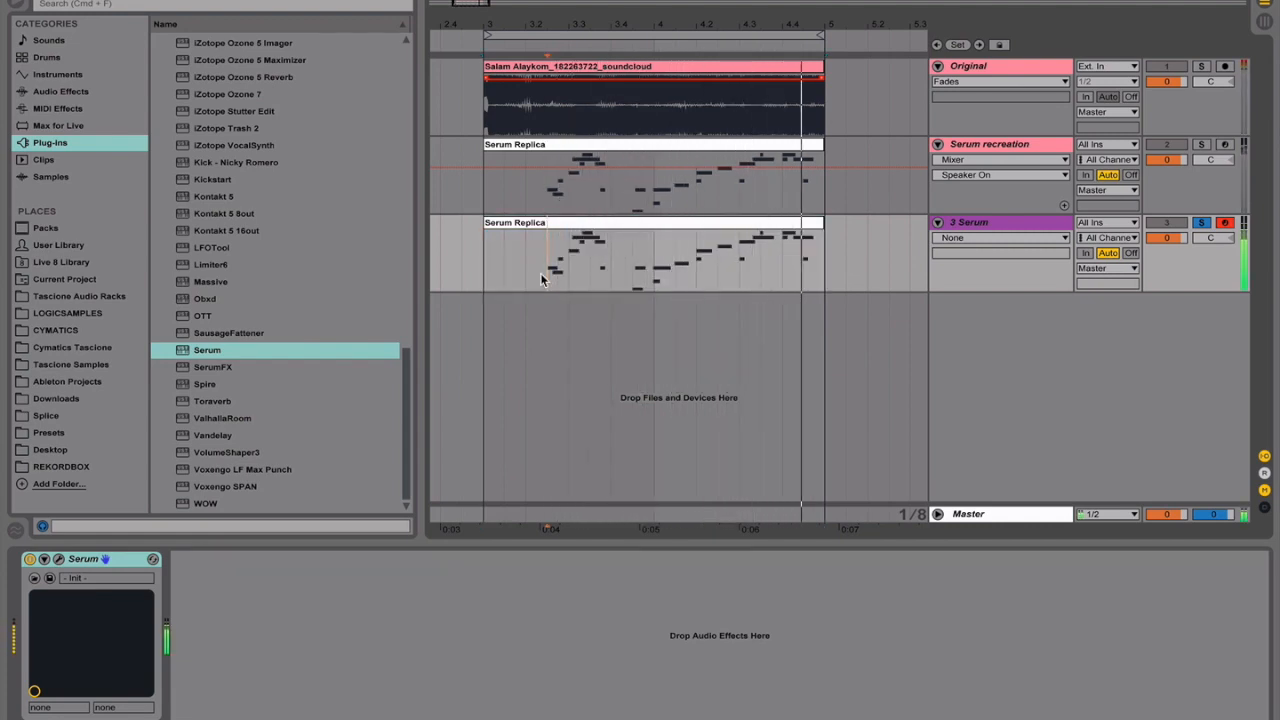
# Step: In the new track's Serum, enable Mono and Legato voicing and raise the portamento time slightly
pyautogui.click(1010, 228)
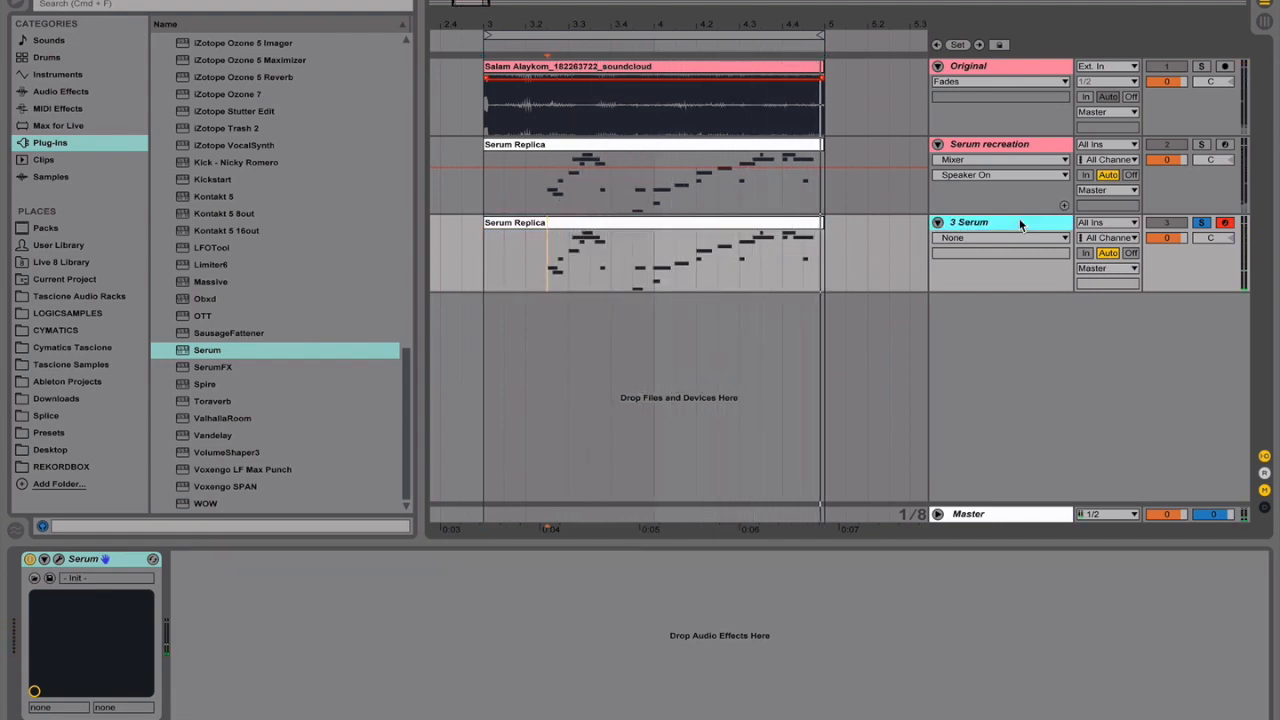
pyautogui.click(59, 560)
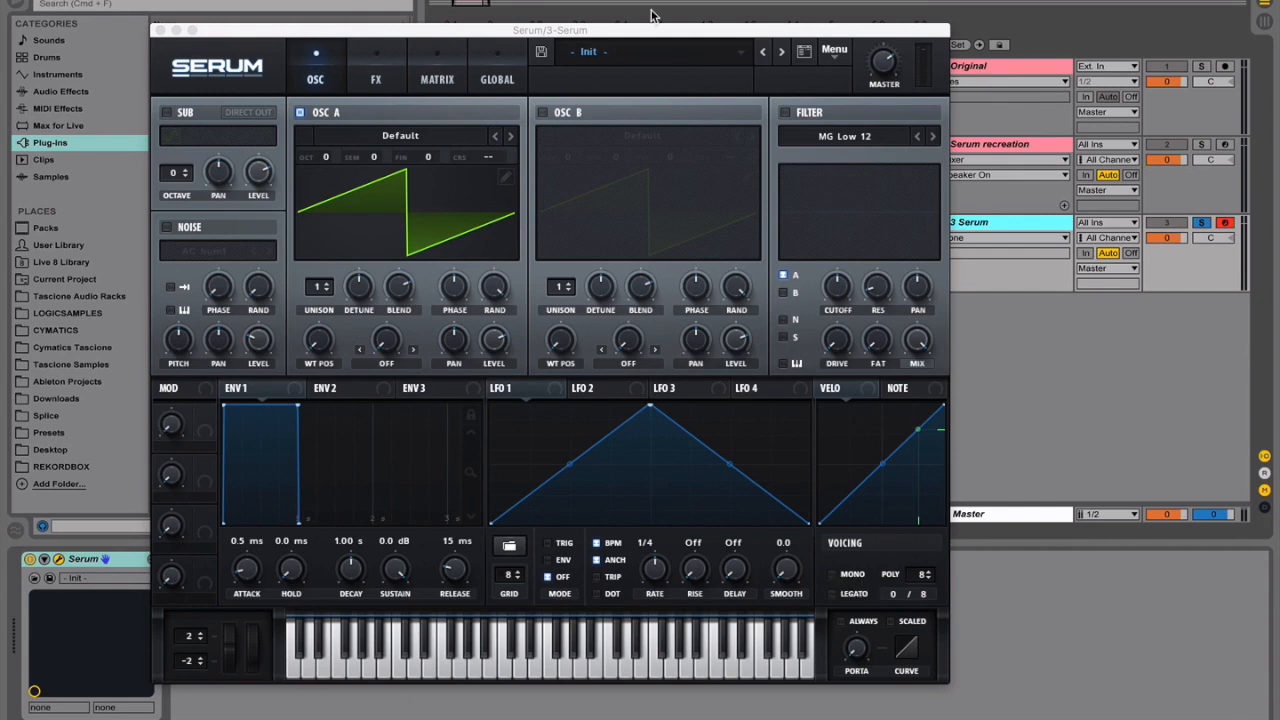
pyautogui.moveTo(668, 27); pyautogui.dragTo(699, 0)
pyautogui.click(866, 530)
pyautogui.moveTo(890, 590); pyautogui.dragTo(902, 542)
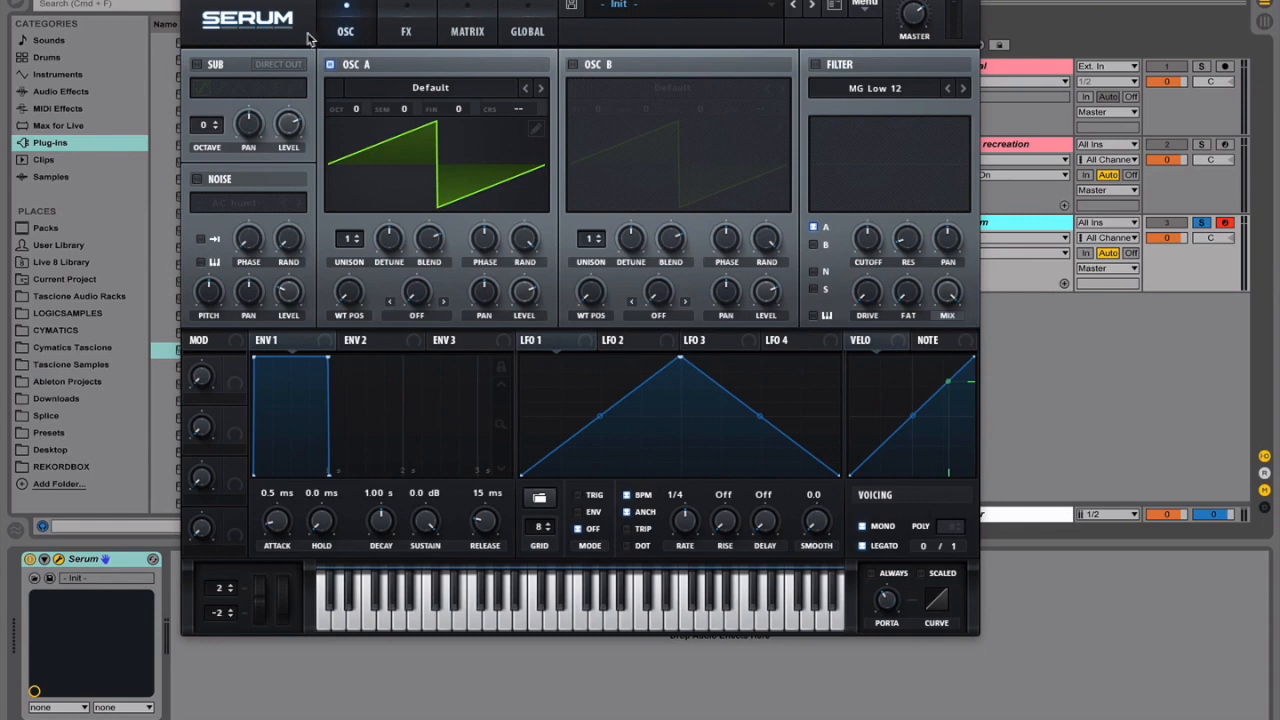
pyautogui.click(190, 2)
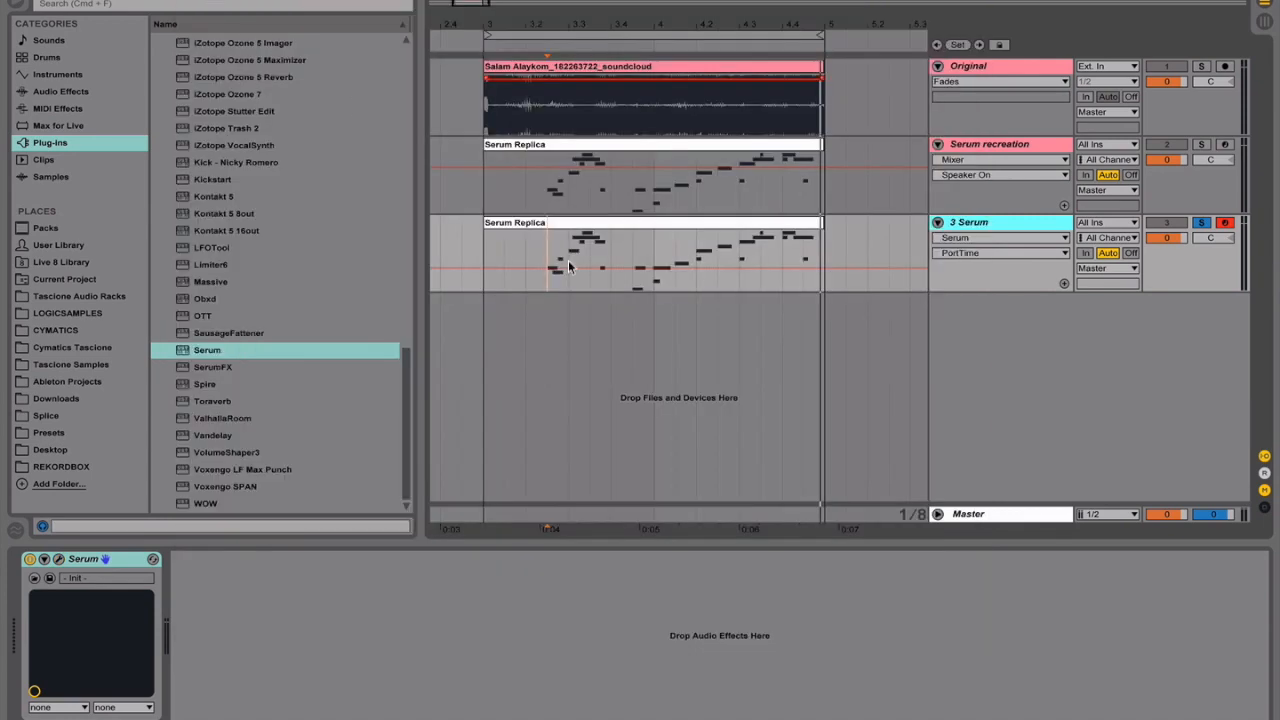
# Step: Open the copied clip's MIDI notes in an enlarged piano roll and examine the melody and how the notes overlap
pyautogui.doubleClick(600, 224)
pyautogui.scroll(-3, 655, 618)
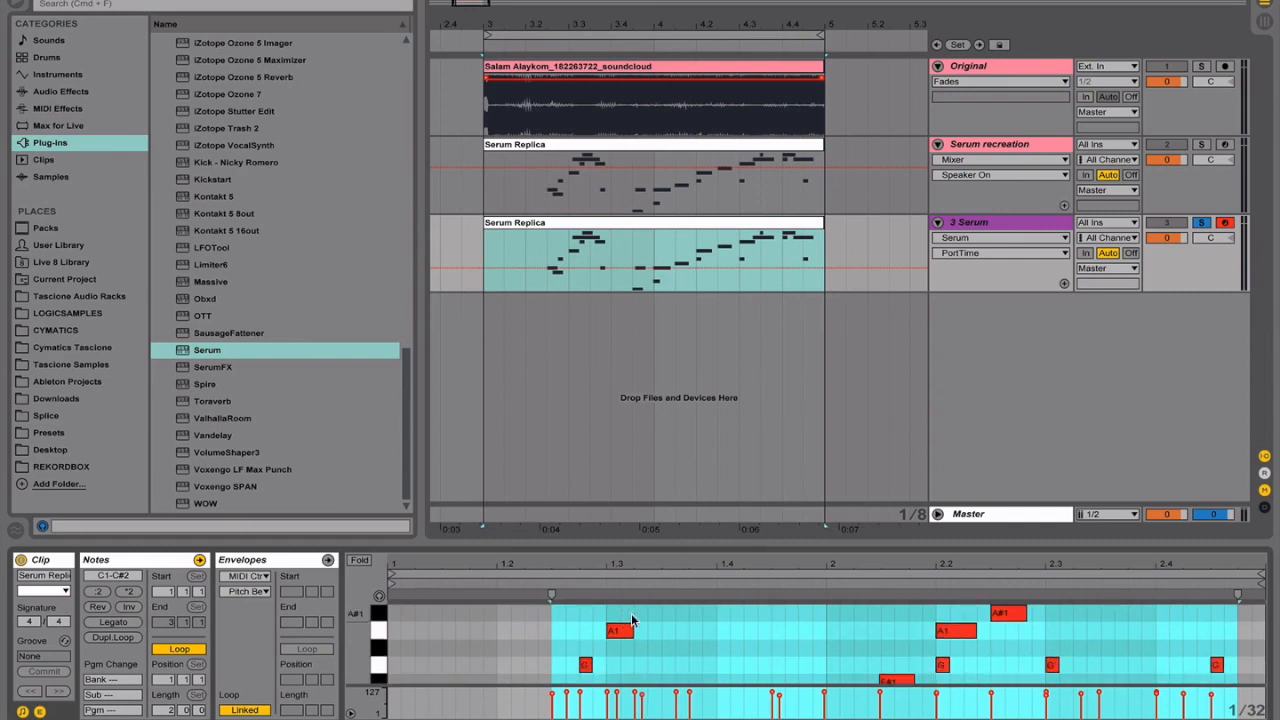
pyautogui.scroll(3, 632, 613)
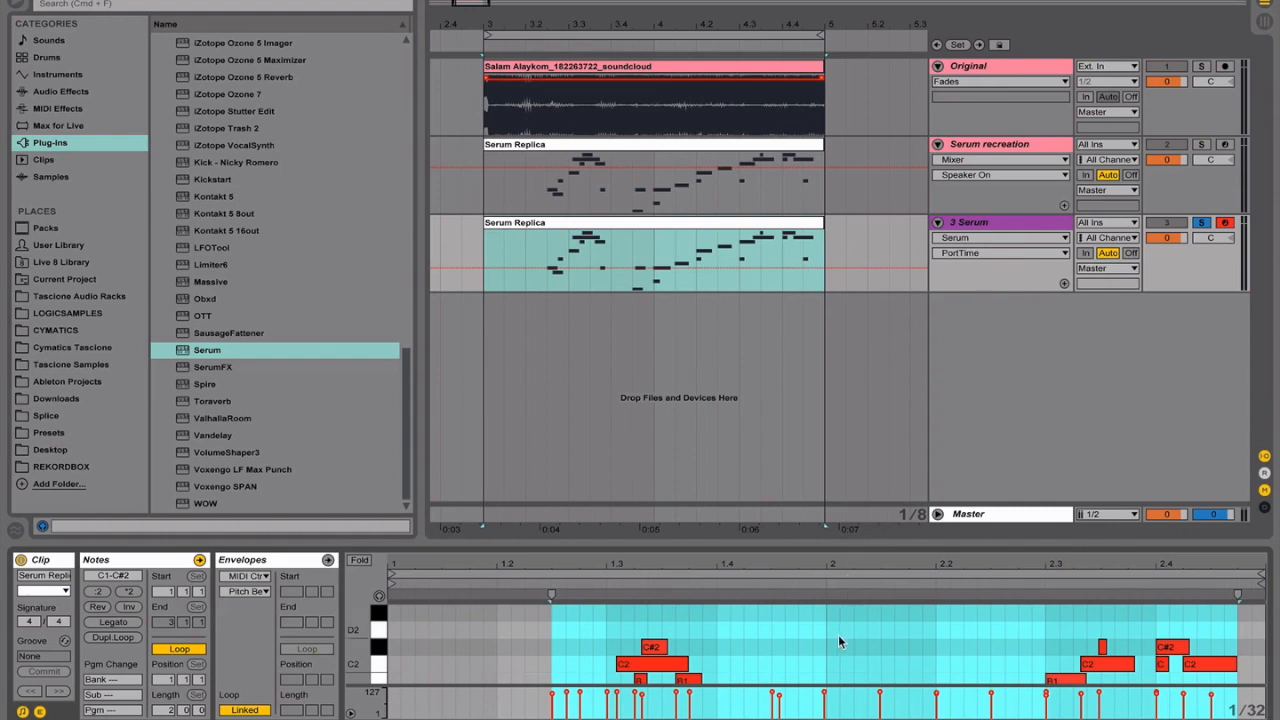
pyautogui.scroll(-2, 832, 612)
pyautogui.moveTo(814, 540)
pyautogui.mouseDown()
pyautogui.moveTo(800, 420)
pyautogui.moveTo(795, 545)
pyautogui.mouseUp()
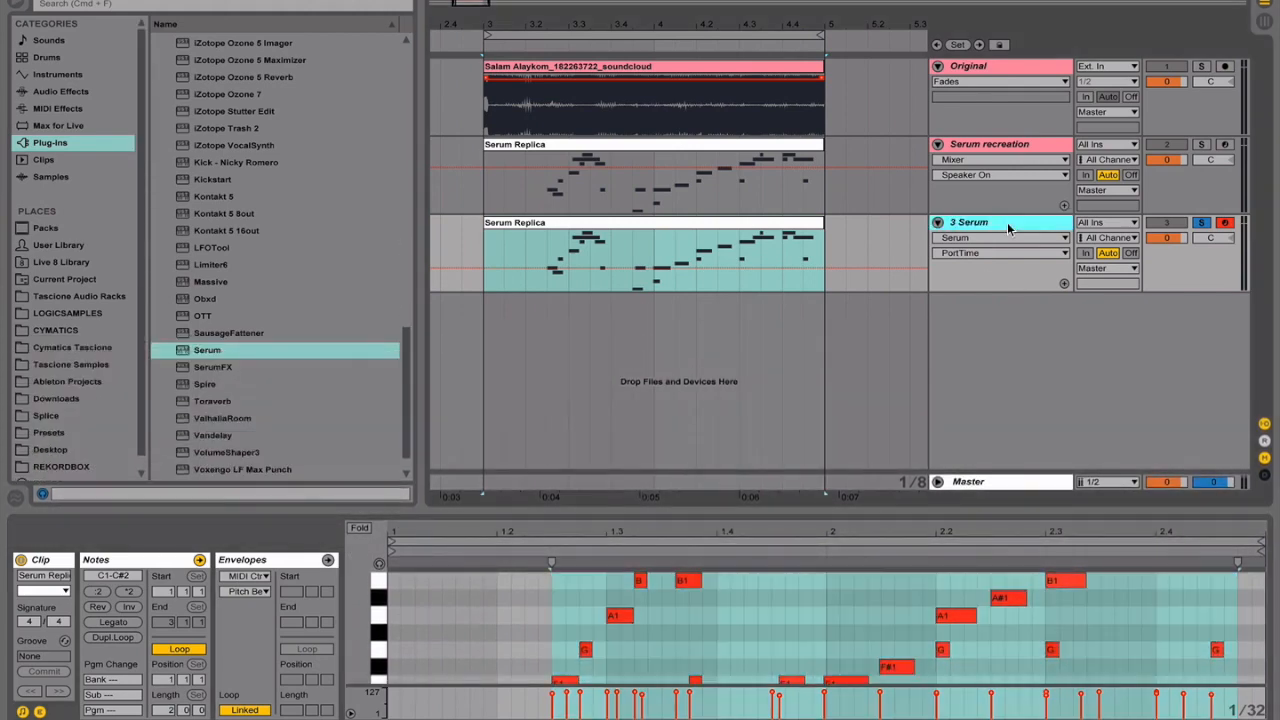
# Step: Enable Serum's sub oscillator and OSC B, and set the sub to octave -1 with Direct Out on
pyautogui.click(1007, 222)
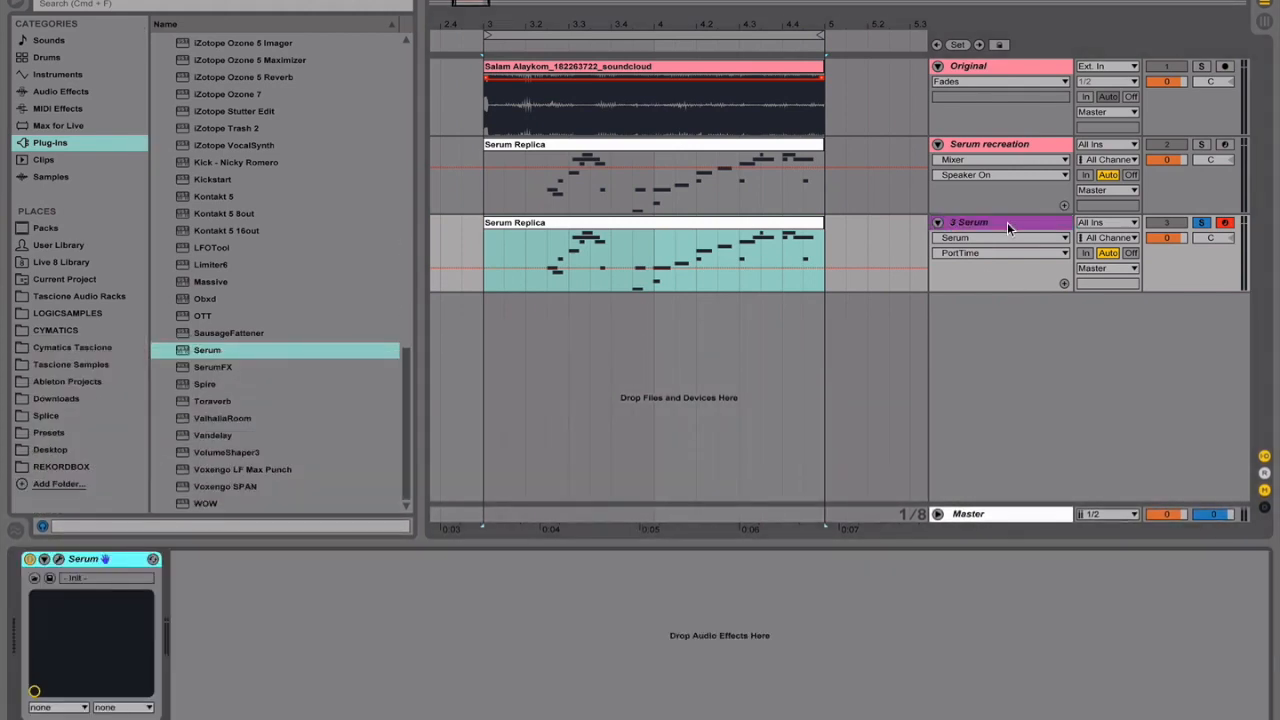
pyautogui.click(59, 559)
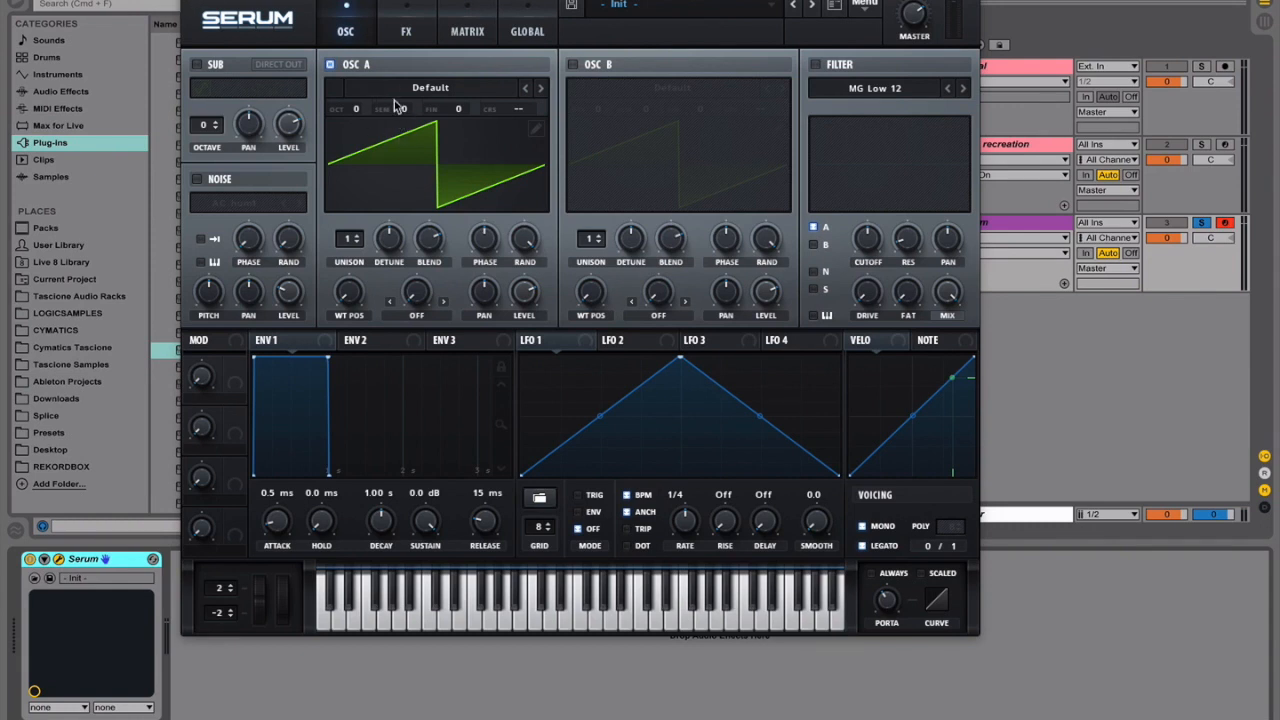
pyautogui.click(197, 64)
pyautogui.click(573, 65)
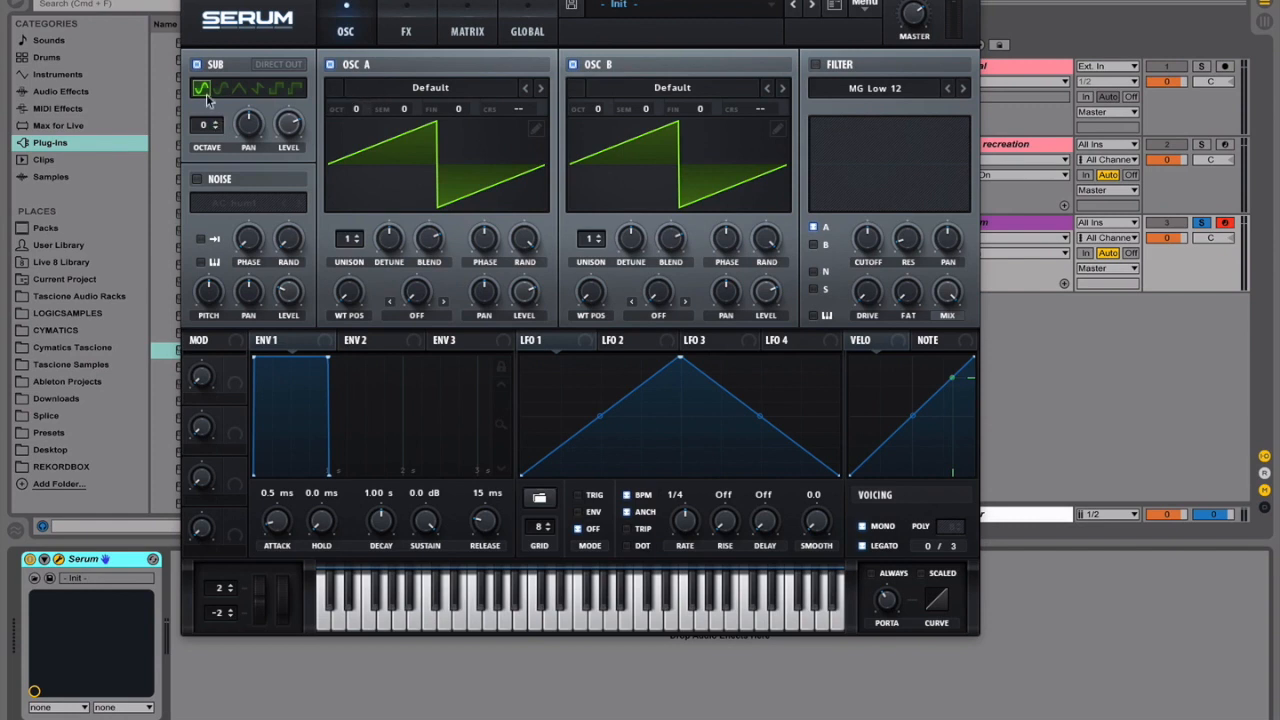
pyautogui.moveTo(205, 124); pyautogui.dragTo(205, 140)
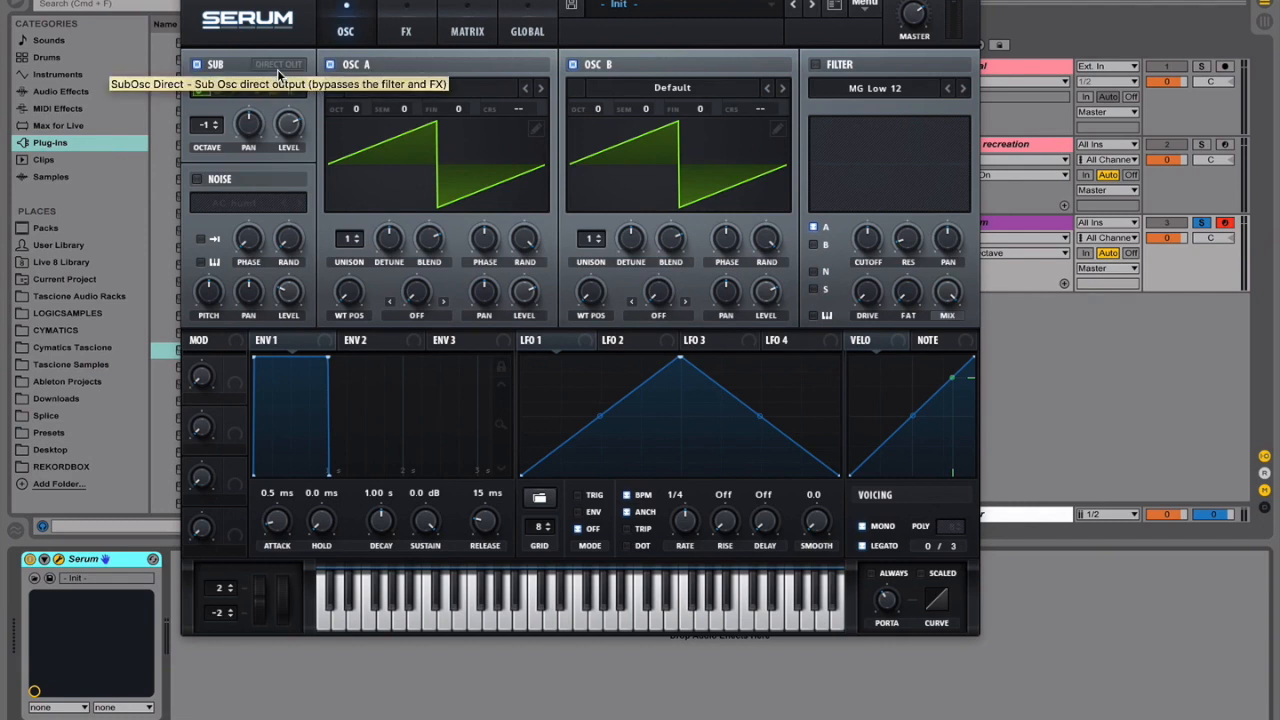
pyautogui.click(278, 68)
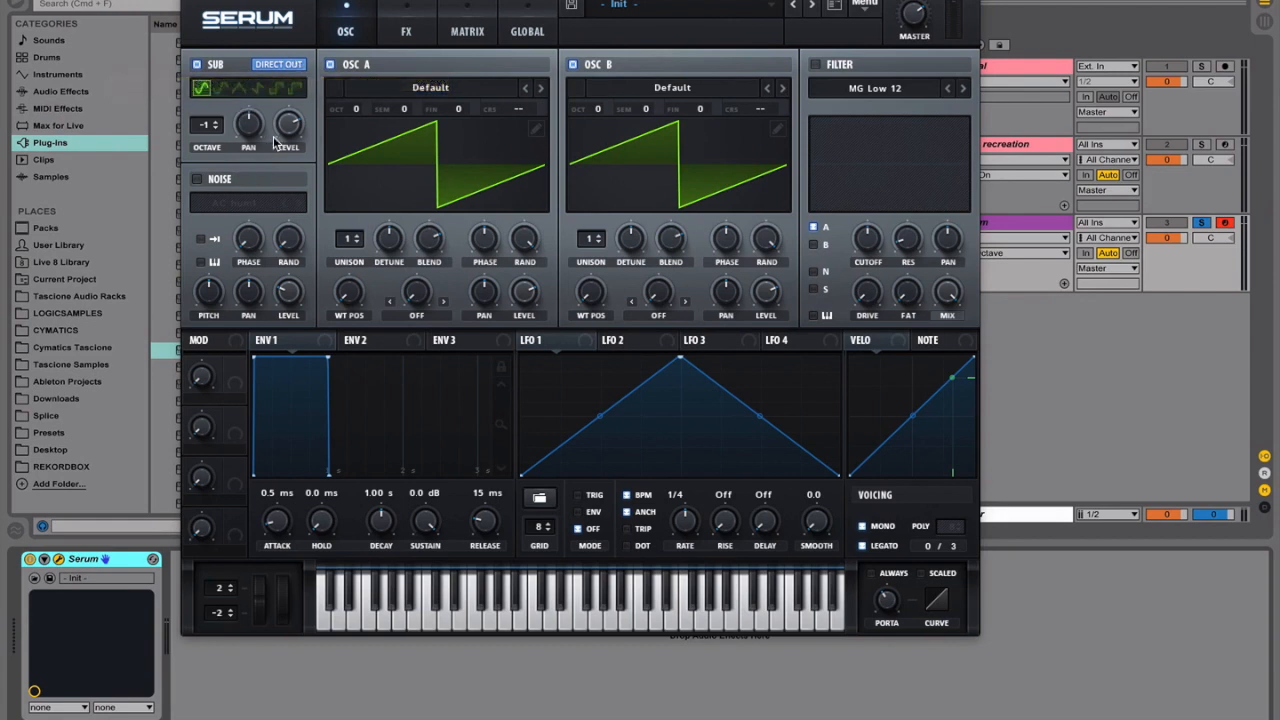
# Step: Load the Salam wavetable into OSC A and the DudaChoir wavetable into OSC B
pyautogui.click(418, 89)
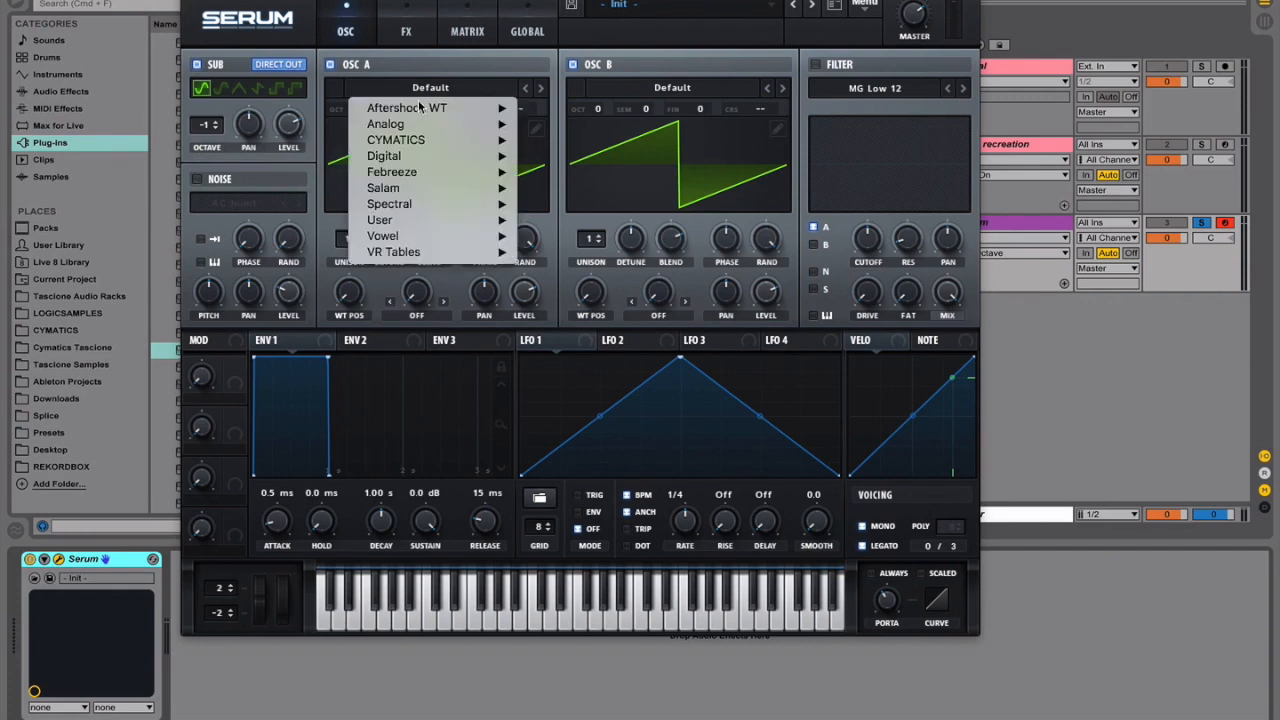
pyautogui.moveTo(430, 188)
pyautogui.click(550, 189)
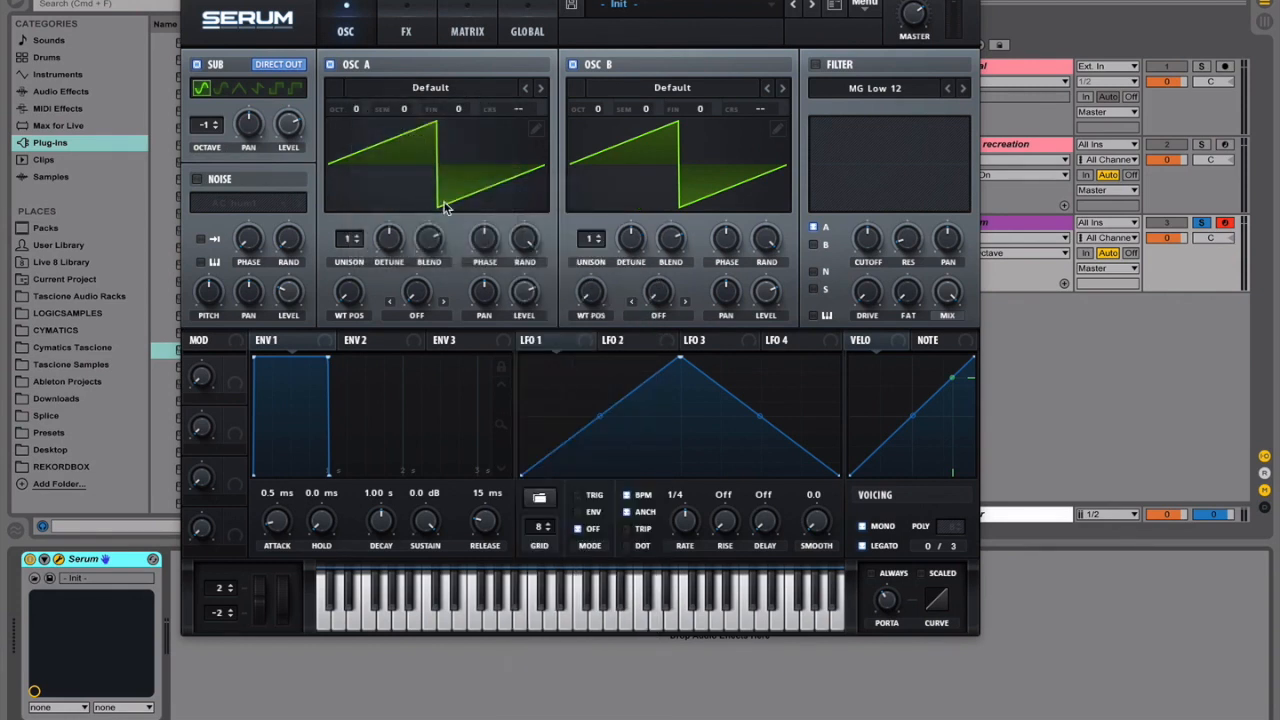
pyautogui.click(671, 87)
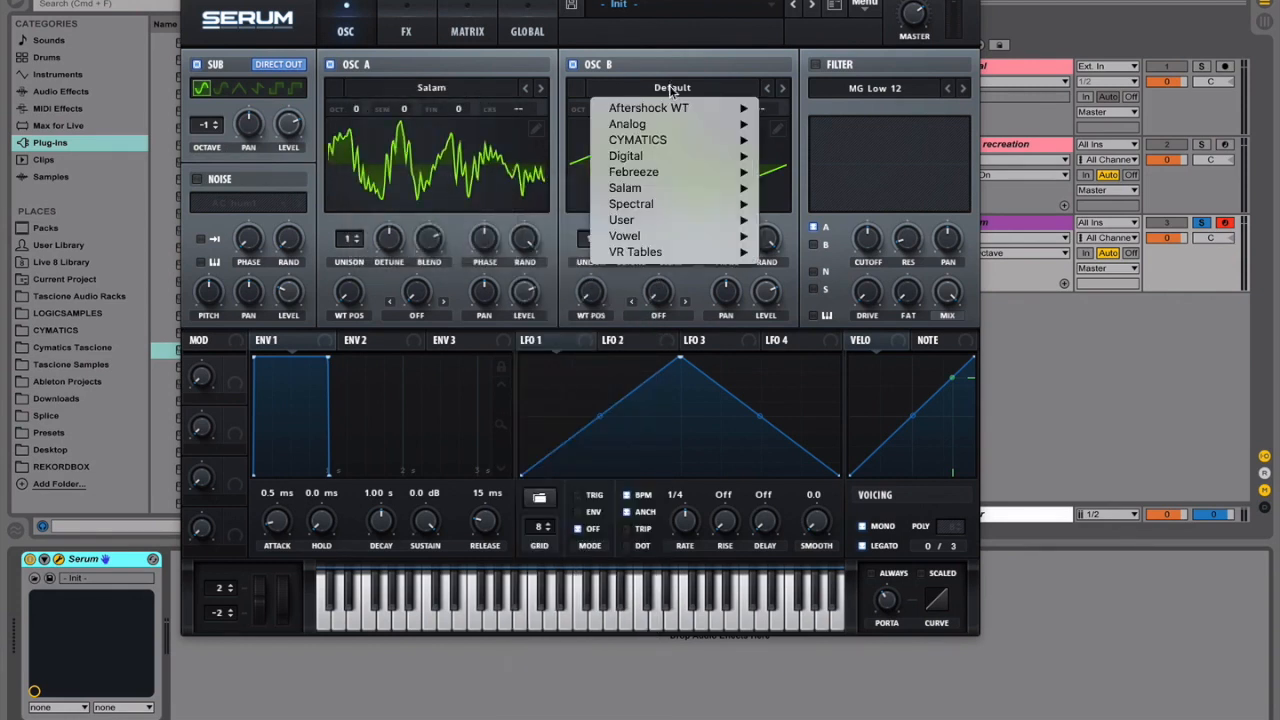
pyautogui.moveTo(720, 236)
pyautogui.click(800, 256)
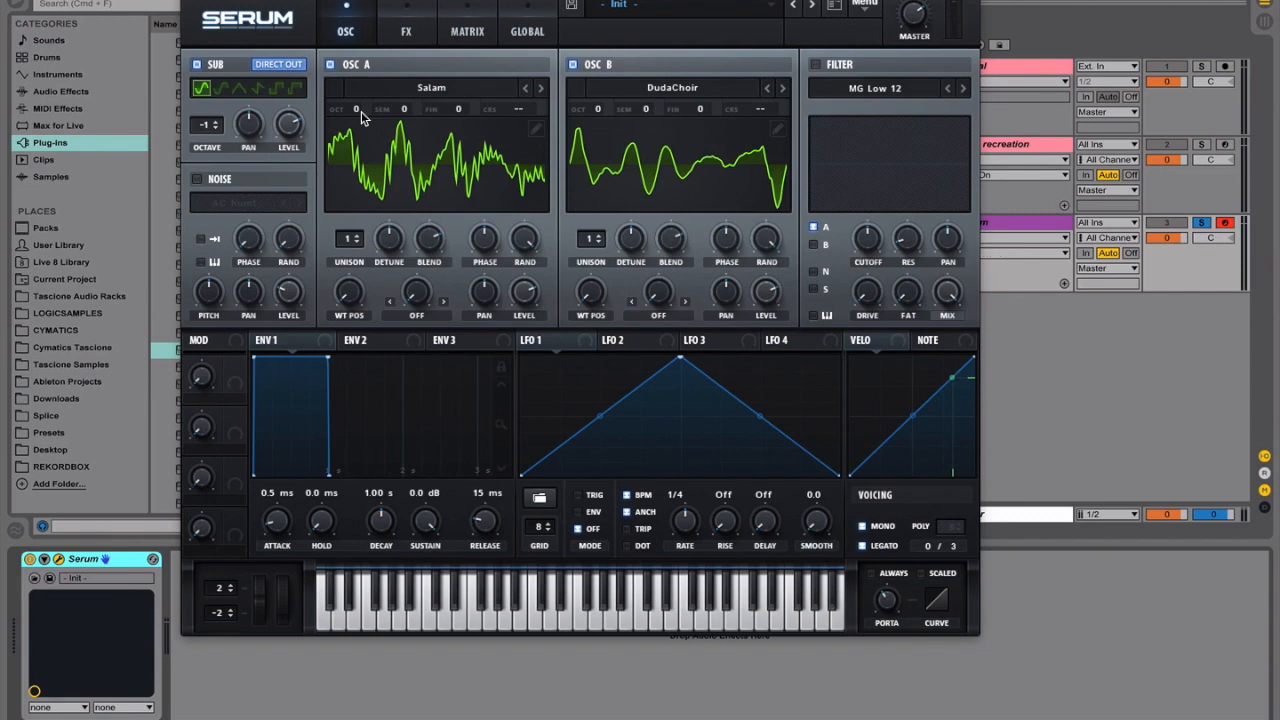
# Step: Set the octave of both OSC A and OSC B to +2, and set OSC A's unison to 5 voices
pyautogui.moveTo(361, 111); pyautogui.dragTo(432, 90)
pyautogui.moveTo(605, 109); pyautogui.dragTo(610, 68)
pyautogui.moveTo(357, 245); pyautogui.dragTo(360, 181)
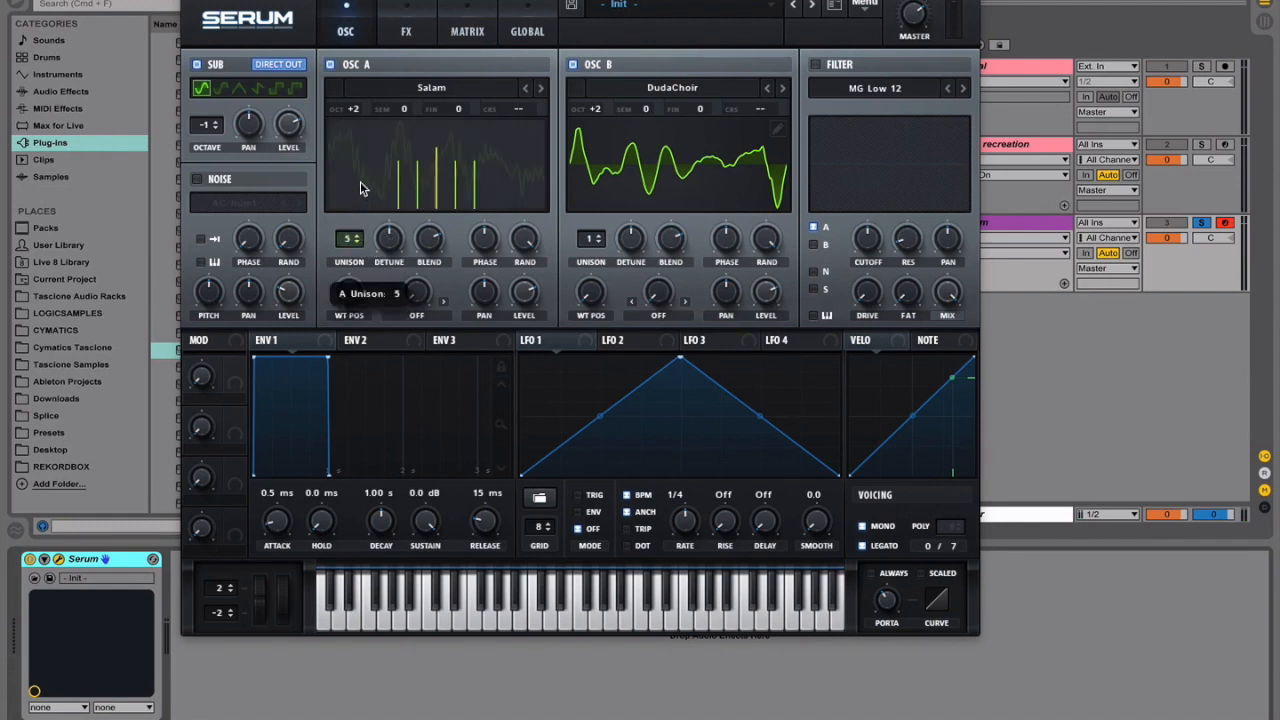
pyautogui.click(345, 236)
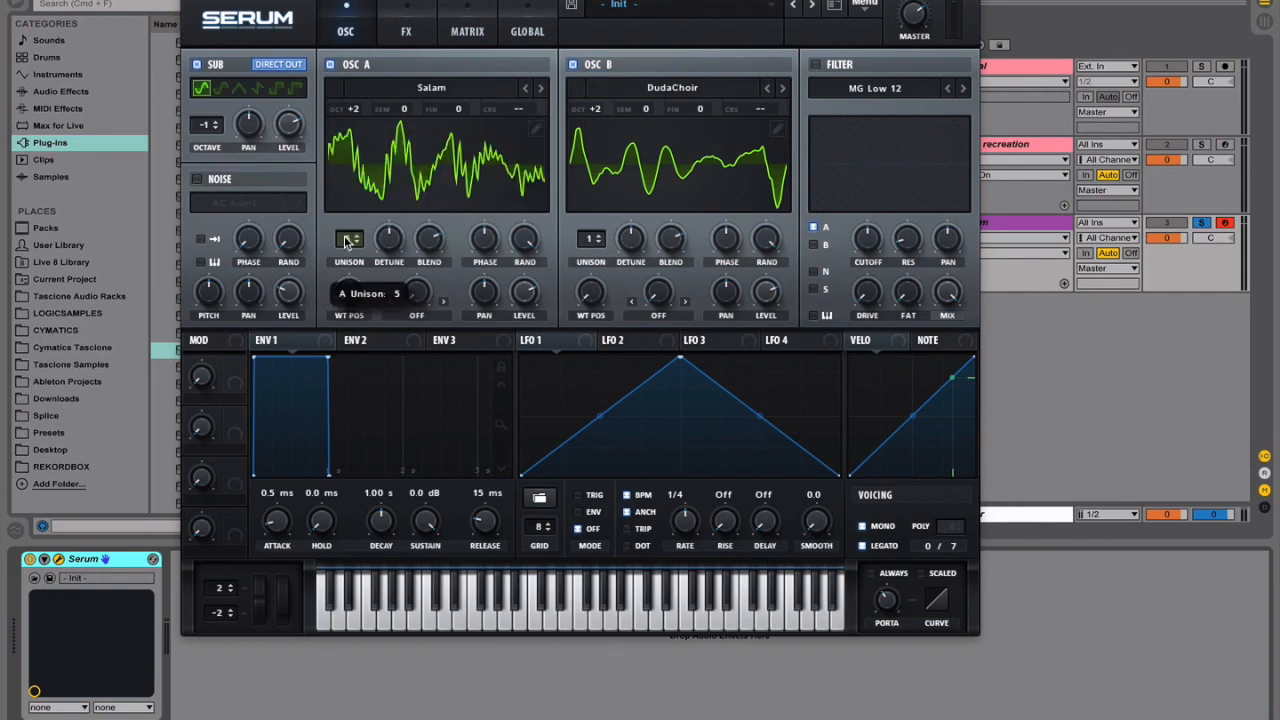
pyautogui.click(346, 244)
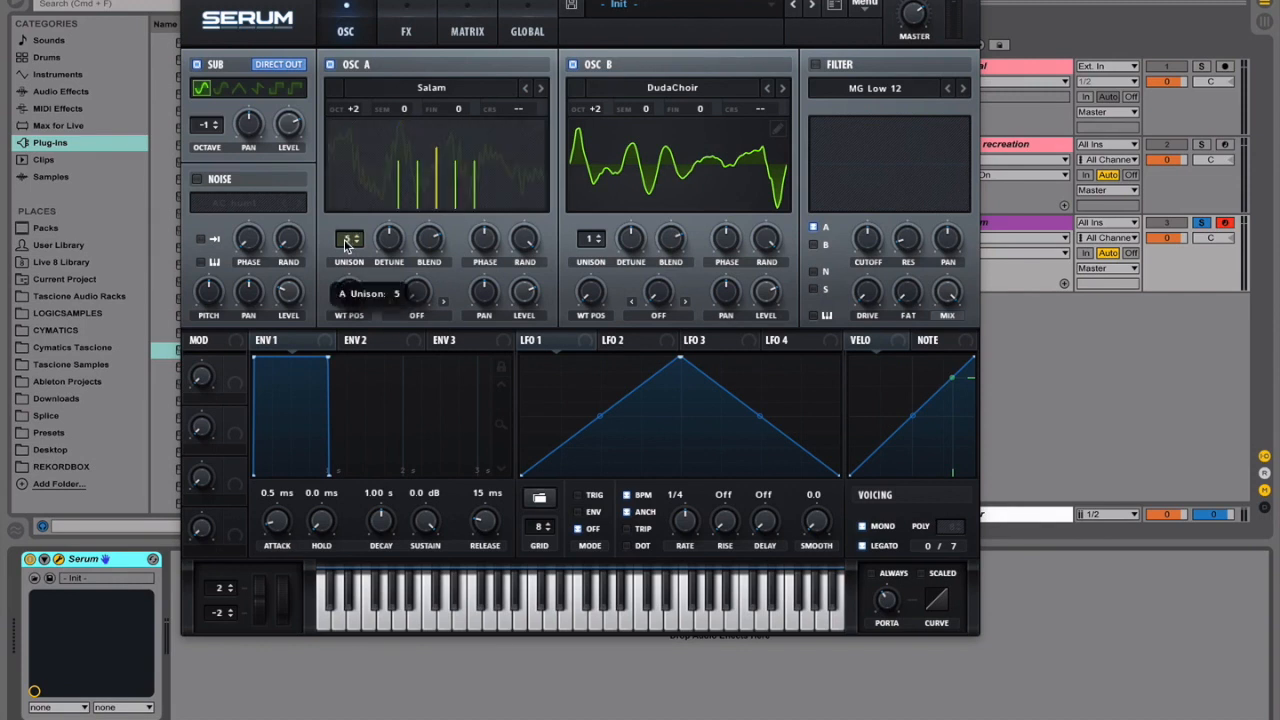
pyautogui.click(346, 244)
pyautogui.click(352, 244)
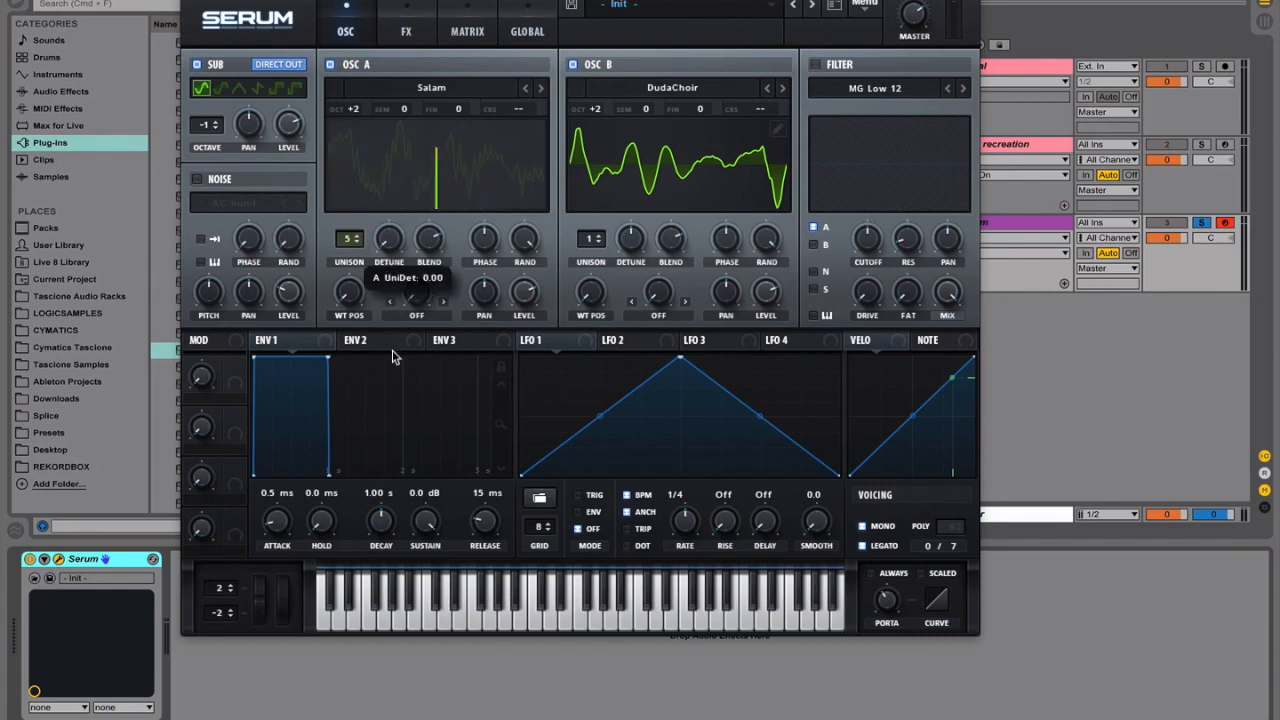
# Step: Sweep OSC A's unison detune down and up during playback to compare the sound, ending near mid-range
pyautogui.click(393, 240)
pyautogui.moveTo(393, 234); pyautogui.dragTo(388, 268)
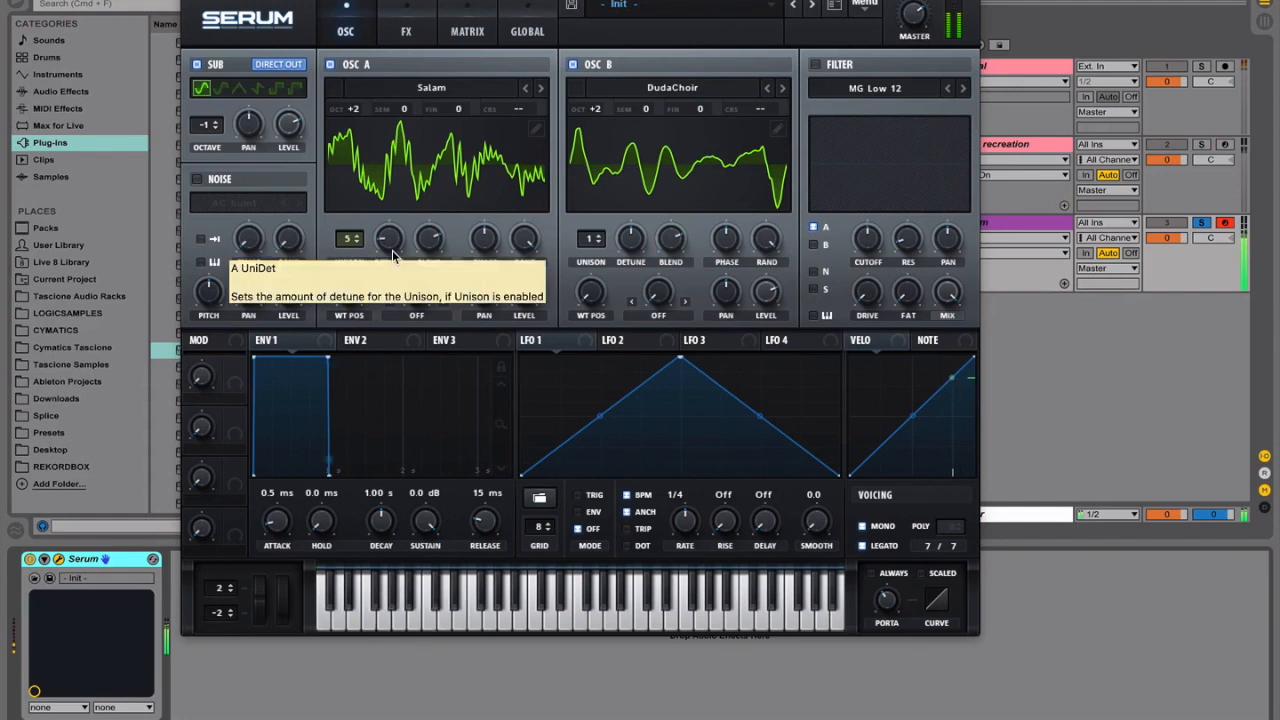
pyautogui.moveTo(401, 245); pyautogui.dragTo(401, 171)
pyautogui.click(396, 241)
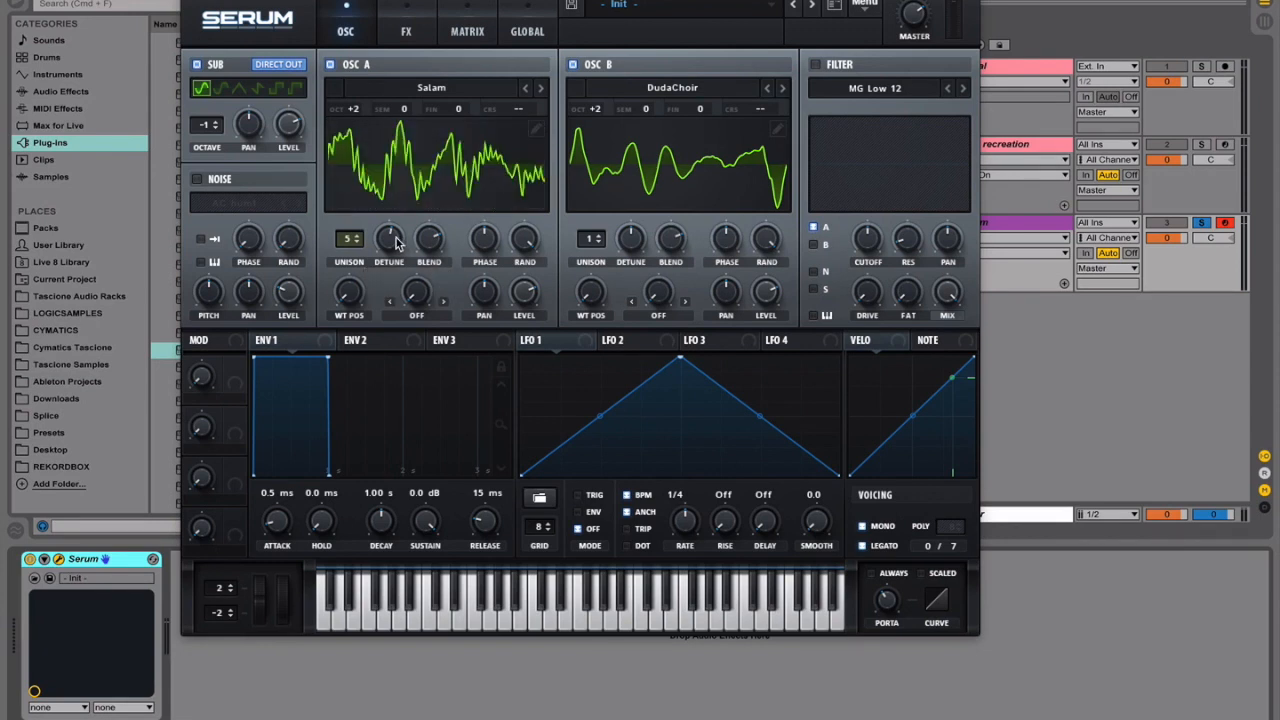
# Step: Lower OSC A's unison detune to a low setting and raise its unison blend while comparing the sound during playback
pyautogui.moveTo(396, 241); pyautogui.dragTo(372, 304)
pyautogui.click(386, 245)
pyautogui.moveTo(427, 249); pyautogui.dragTo(448, 166)
pyautogui.moveTo(440, 254); pyautogui.dragTo(437, 206)
pyautogui.click(428, 254)
pyautogui.click(438, 250)
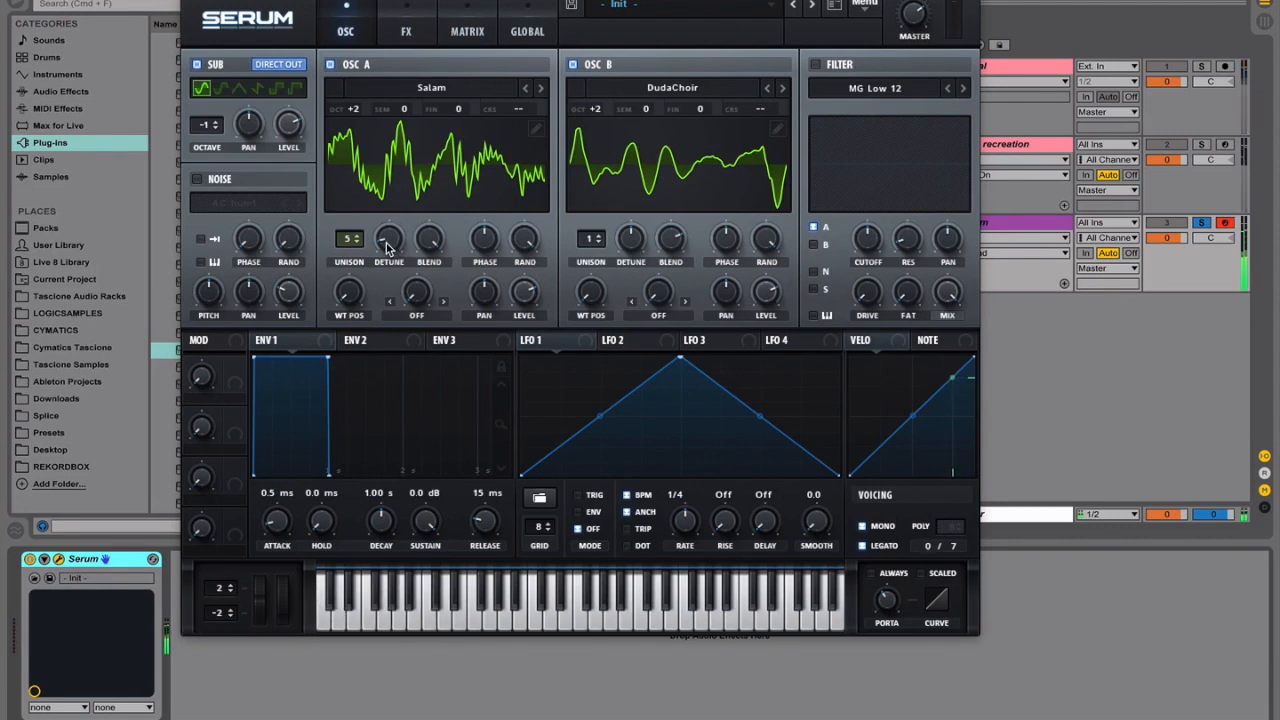
pyautogui.moveTo(388, 246); pyautogui.dragTo(388, 248)
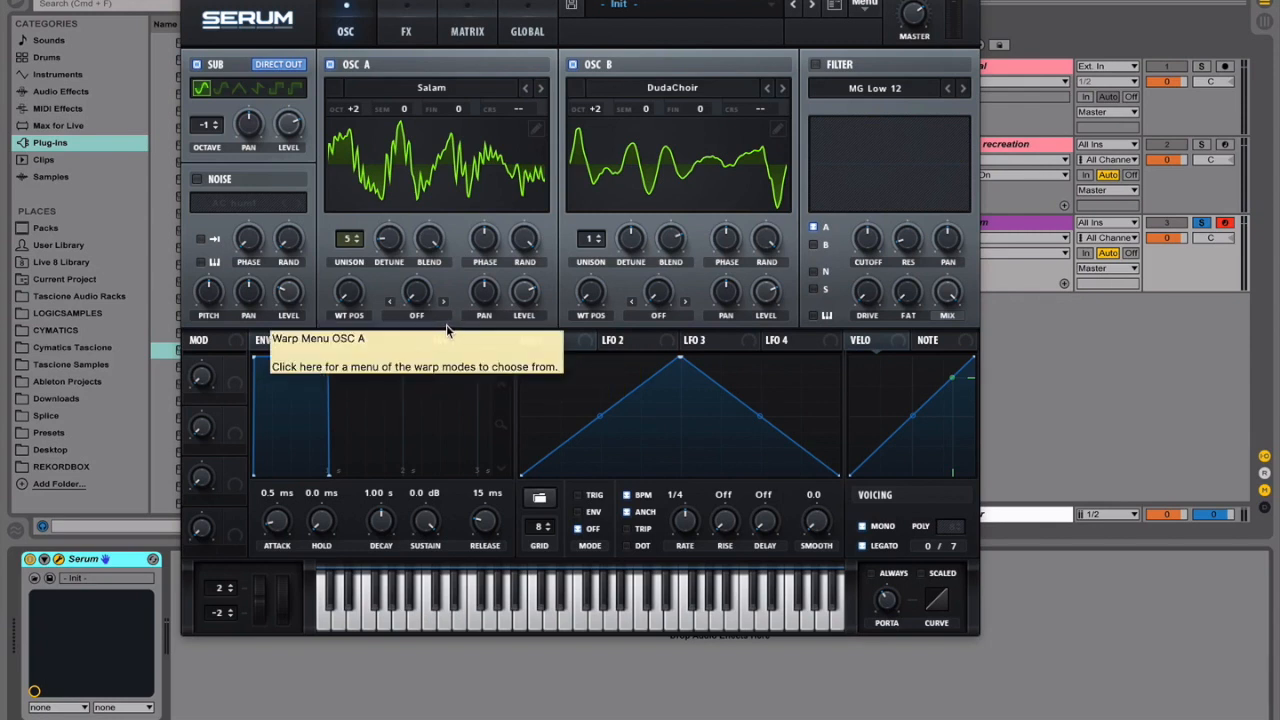
# Step: Set OSC A's warp mode to Bend - and turn its warp amount up to roughly a third
pyautogui.click(415, 316)
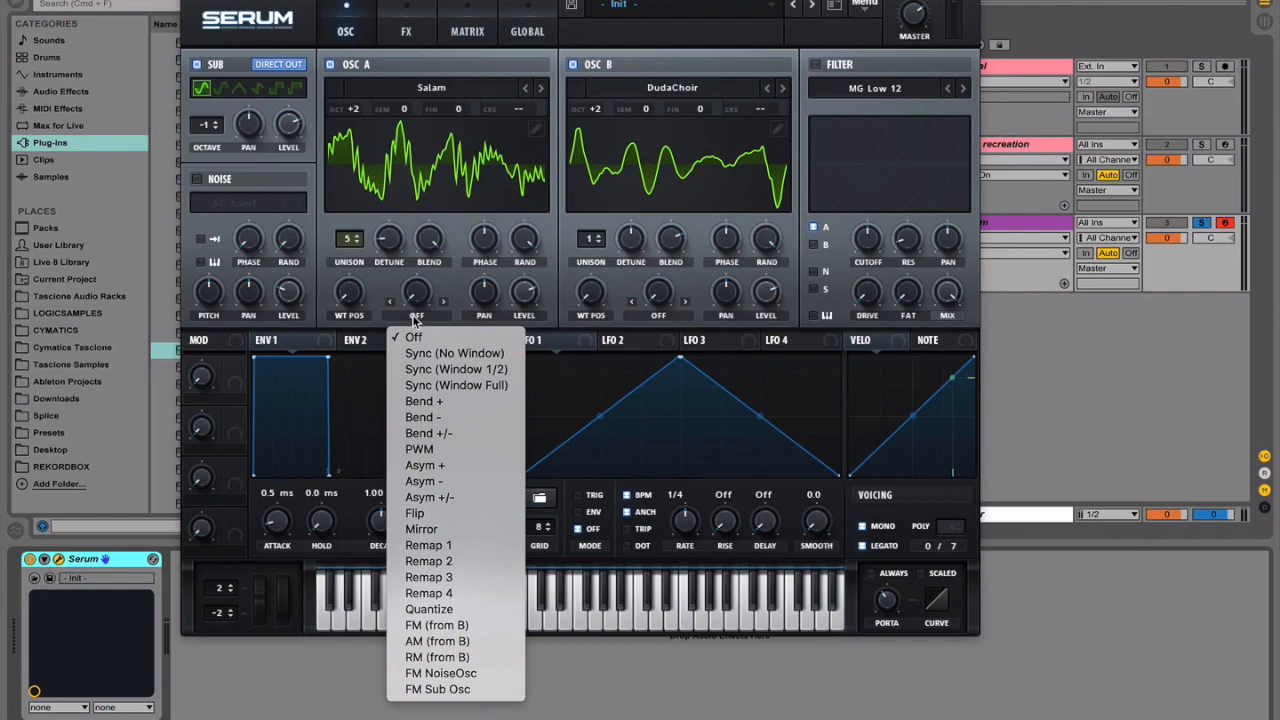
pyautogui.click(440, 417)
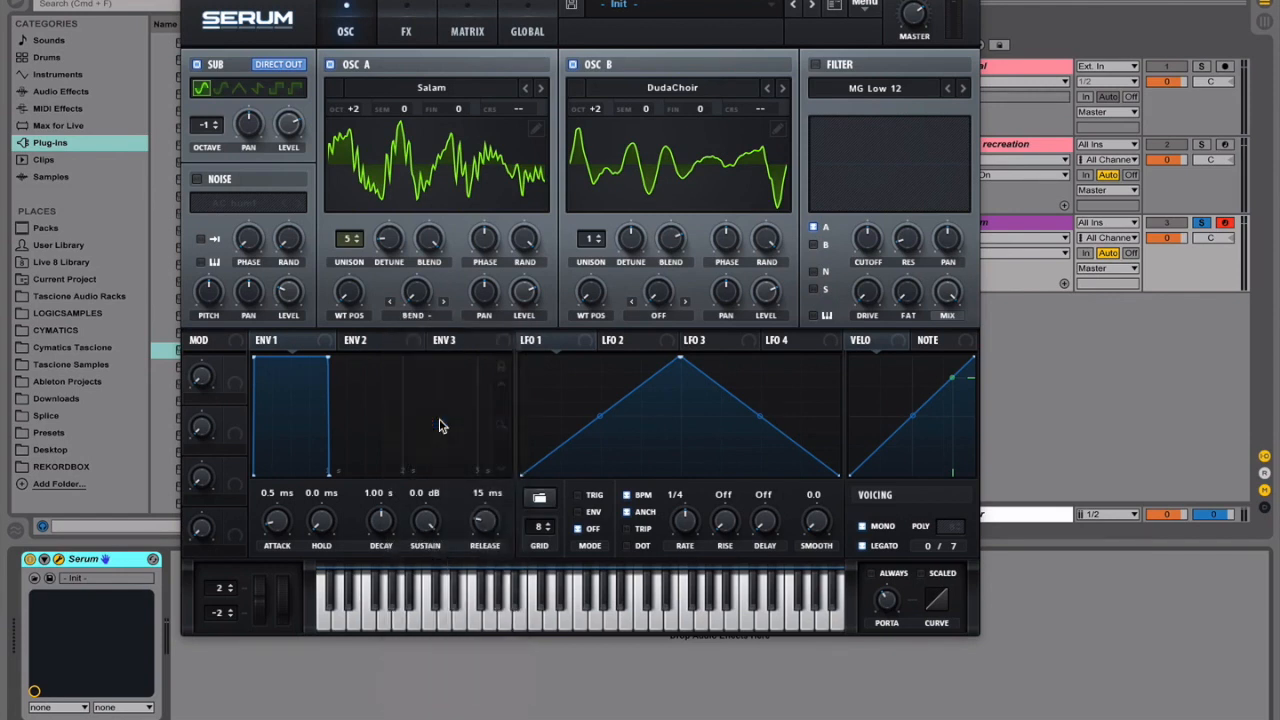
pyautogui.moveTo(422, 306); pyautogui.dragTo(427, 238)
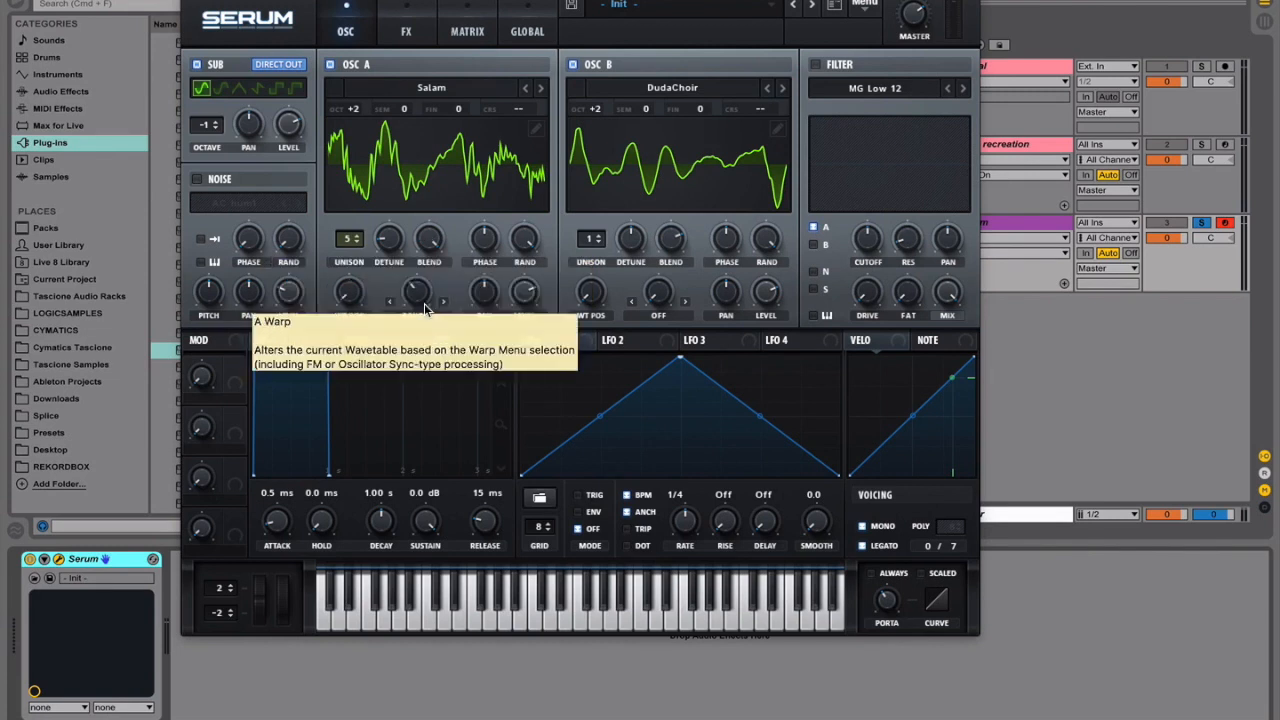
pyautogui.moveTo(420, 302); pyautogui.dragTo(440, 171)
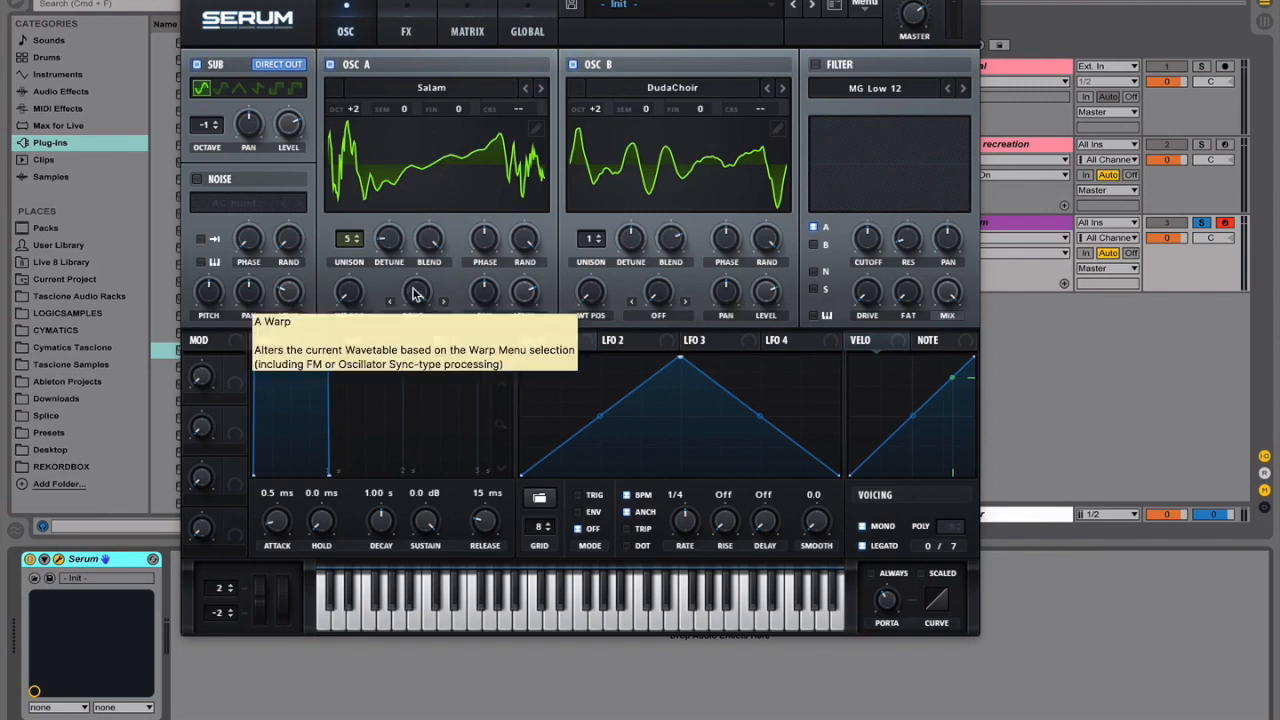
pyautogui.moveTo(416, 292); pyautogui.dragTo(428, 243)
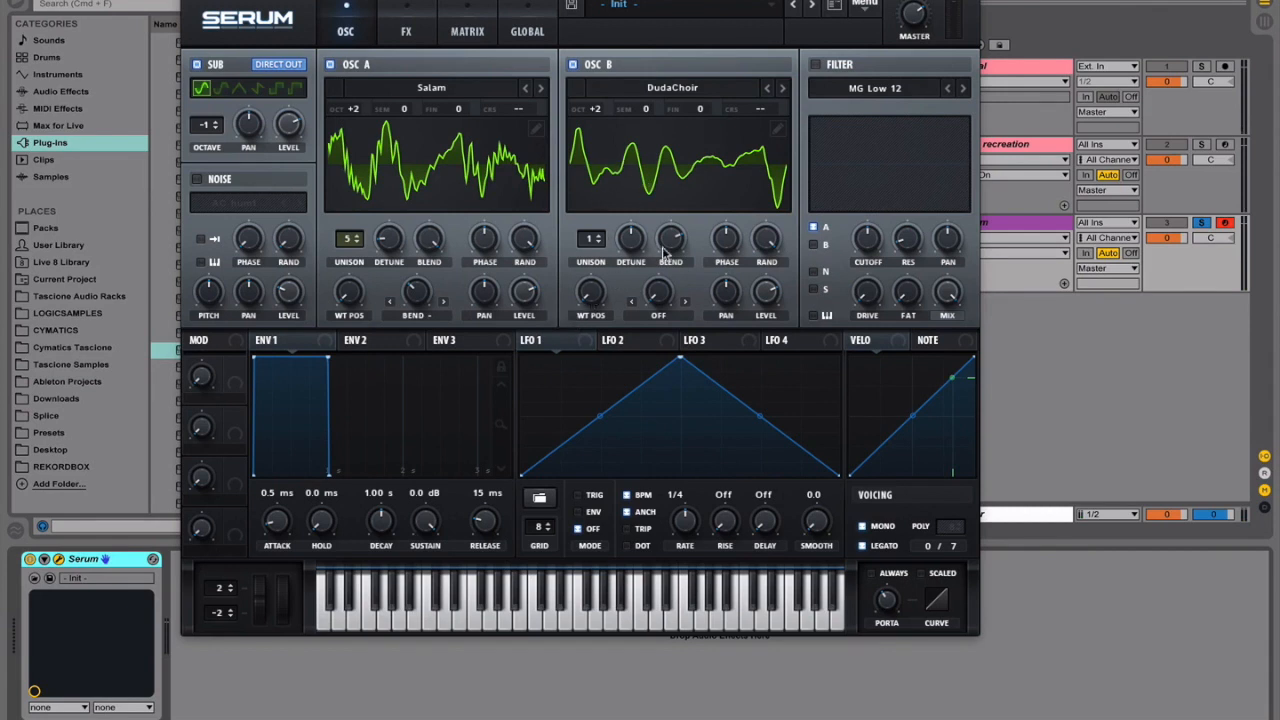
# Step: Raise OSC B's wavetable position strongly, and set its warp mode to PWM with the amount at roughly a third
pyautogui.moveTo(592, 300); pyautogui.dragTo(632, 63)
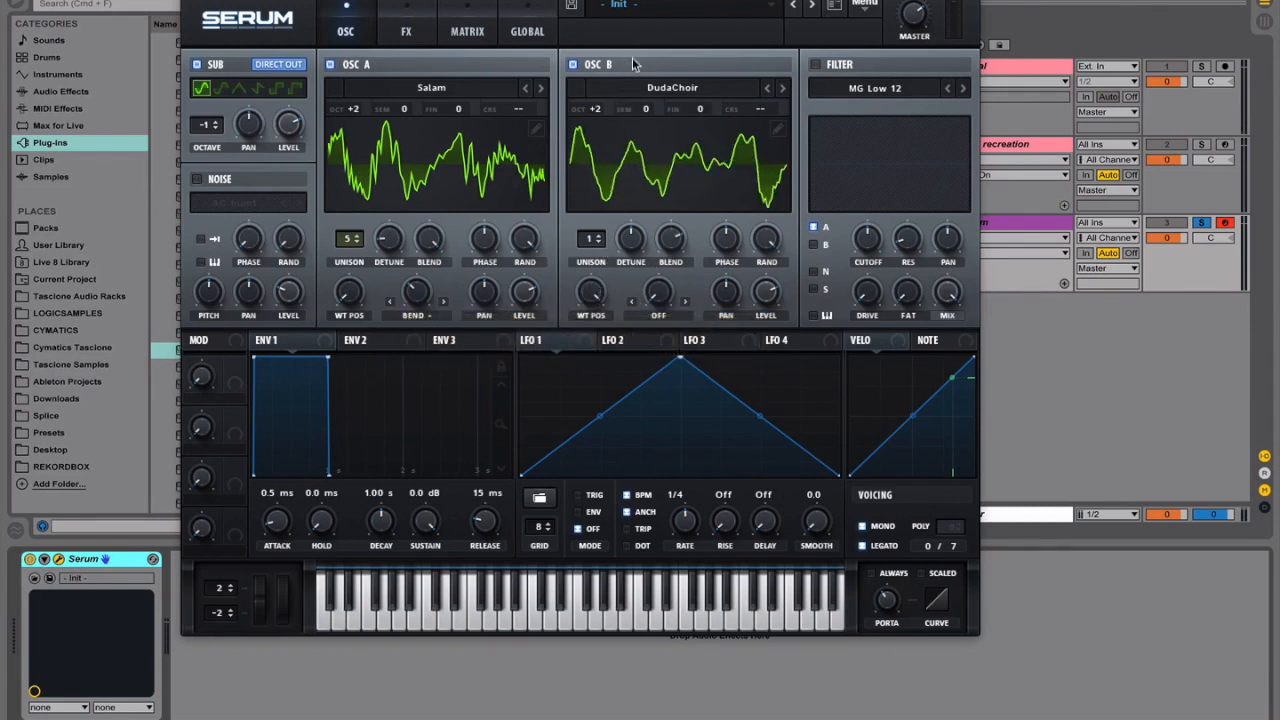
pyautogui.click(660, 315)
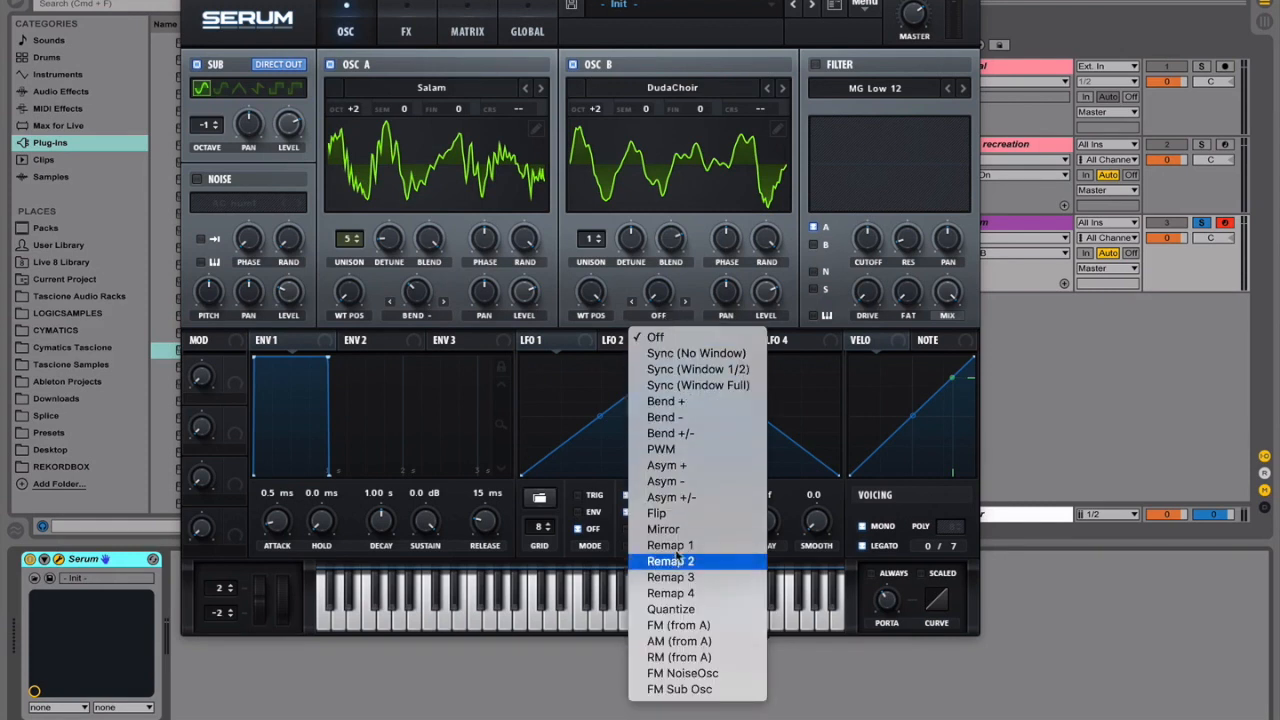
pyautogui.click(684, 458)
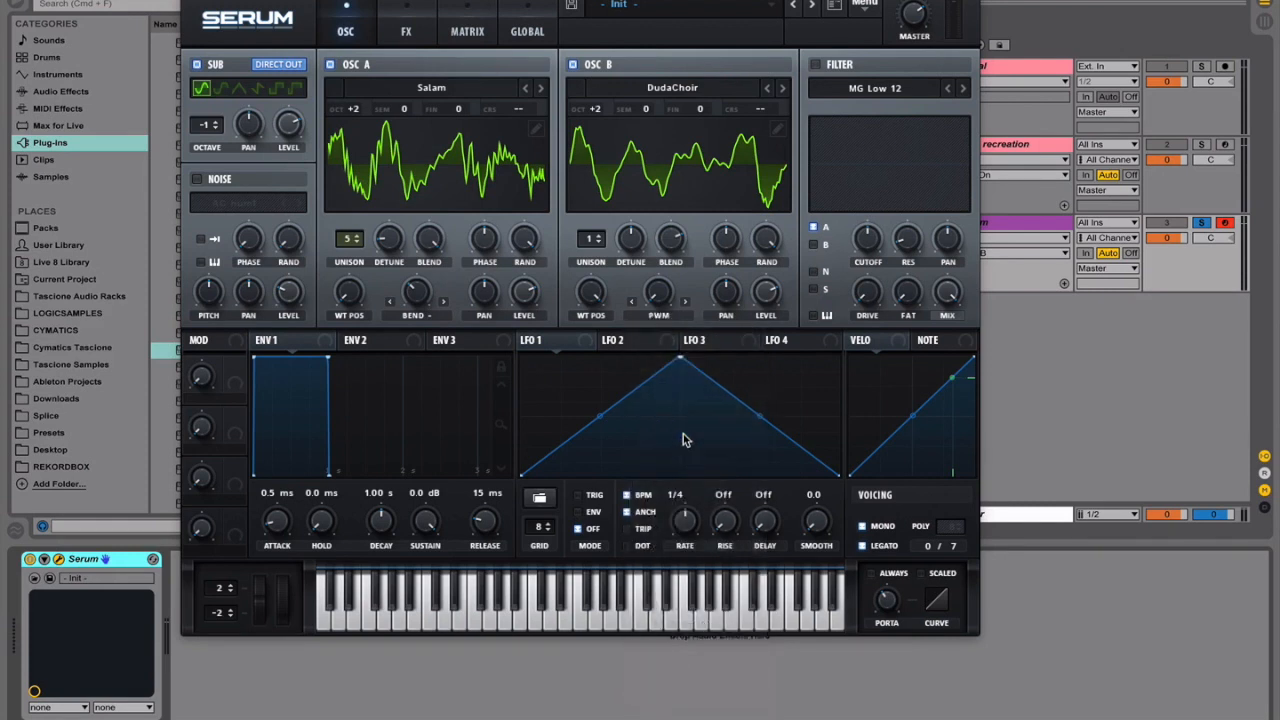
pyautogui.moveTo(664, 298); pyautogui.dragTo(658, 108)
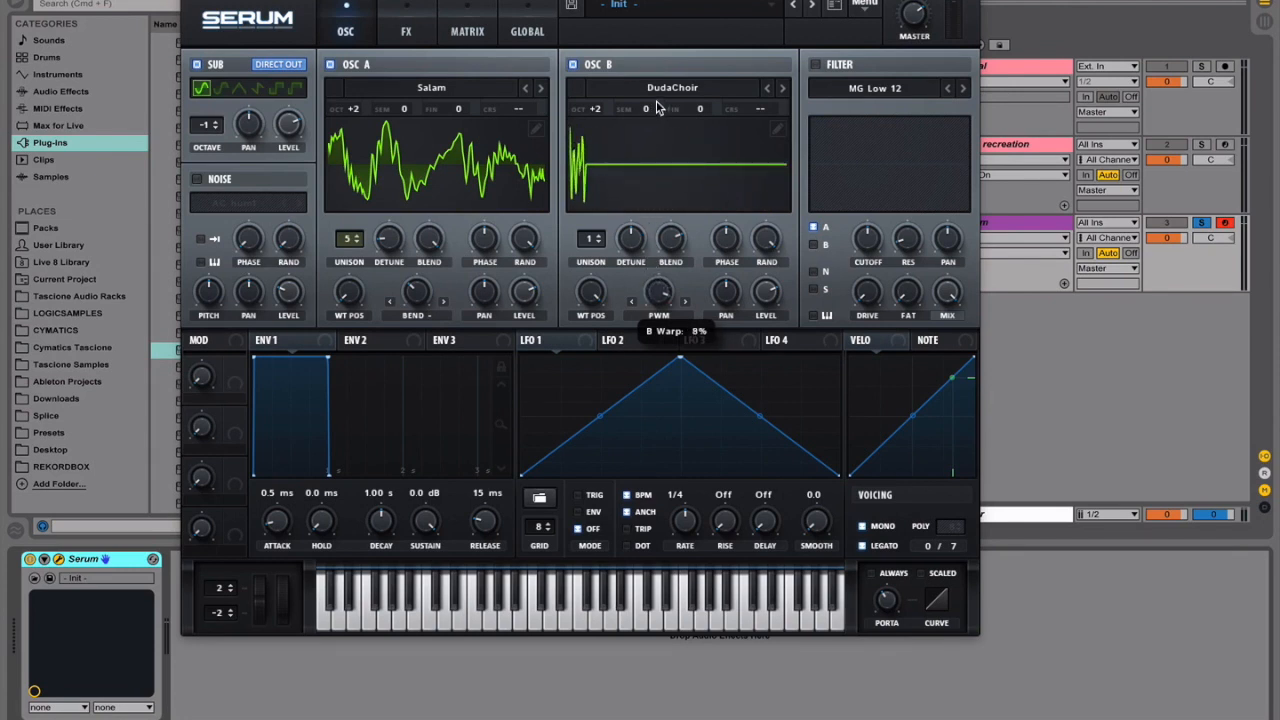
pyautogui.moveTo(657, 108); pyautogui.dragTo(648, 283)
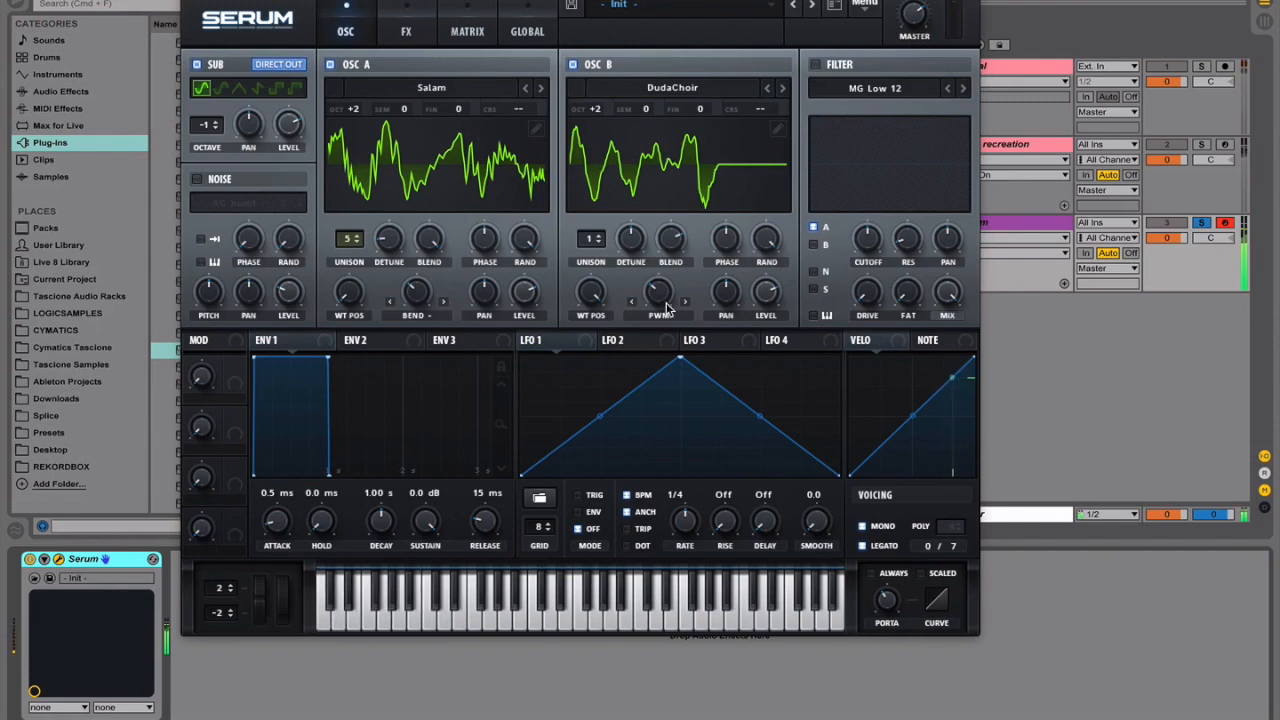
pyautogui.moveTo(668, 308)
pyautogui.mouseDown()
pyautogui.moveTo(714, 191)
pyautogui.moveTo(712, 240)
pyautogui.moveTo(705, 215)
pyautogui.moveTo(656, 299)
pyautogui.mouseUp()
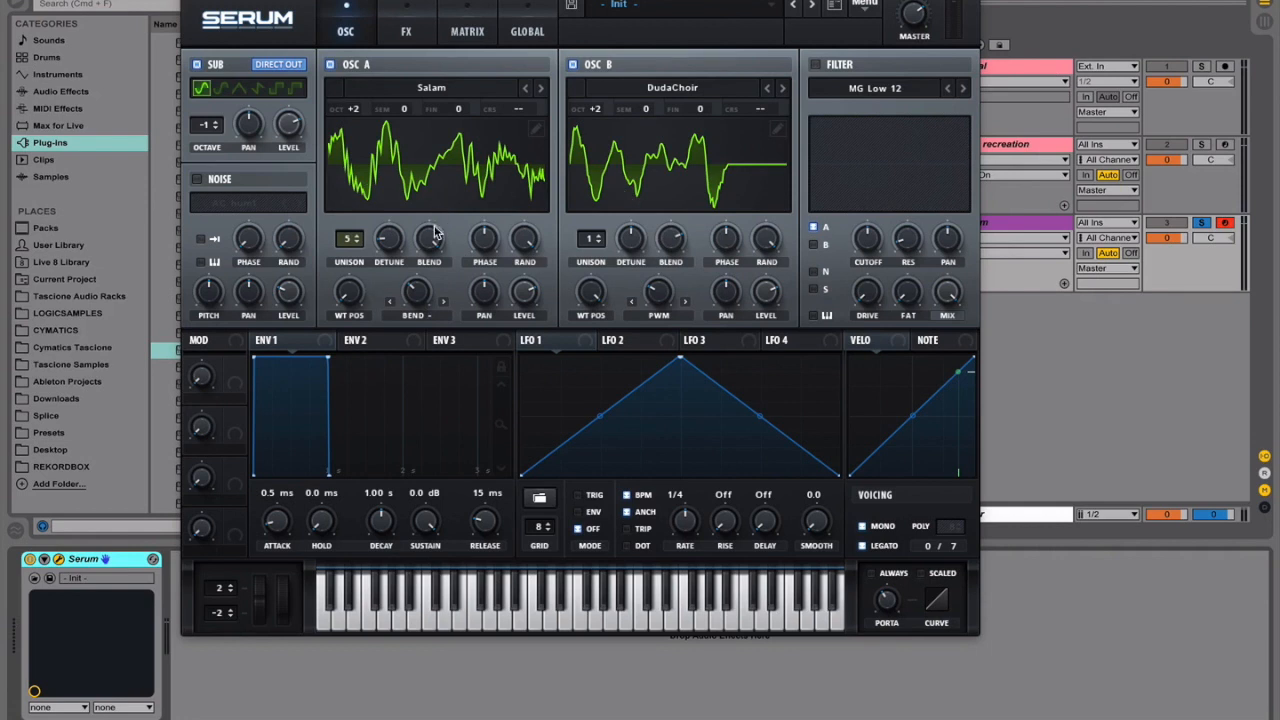
# Step: Shape Env 1 with minimum sustain, a 412 ms decay and an outward-bulging decay curve
pyautogui.click(323, 347)
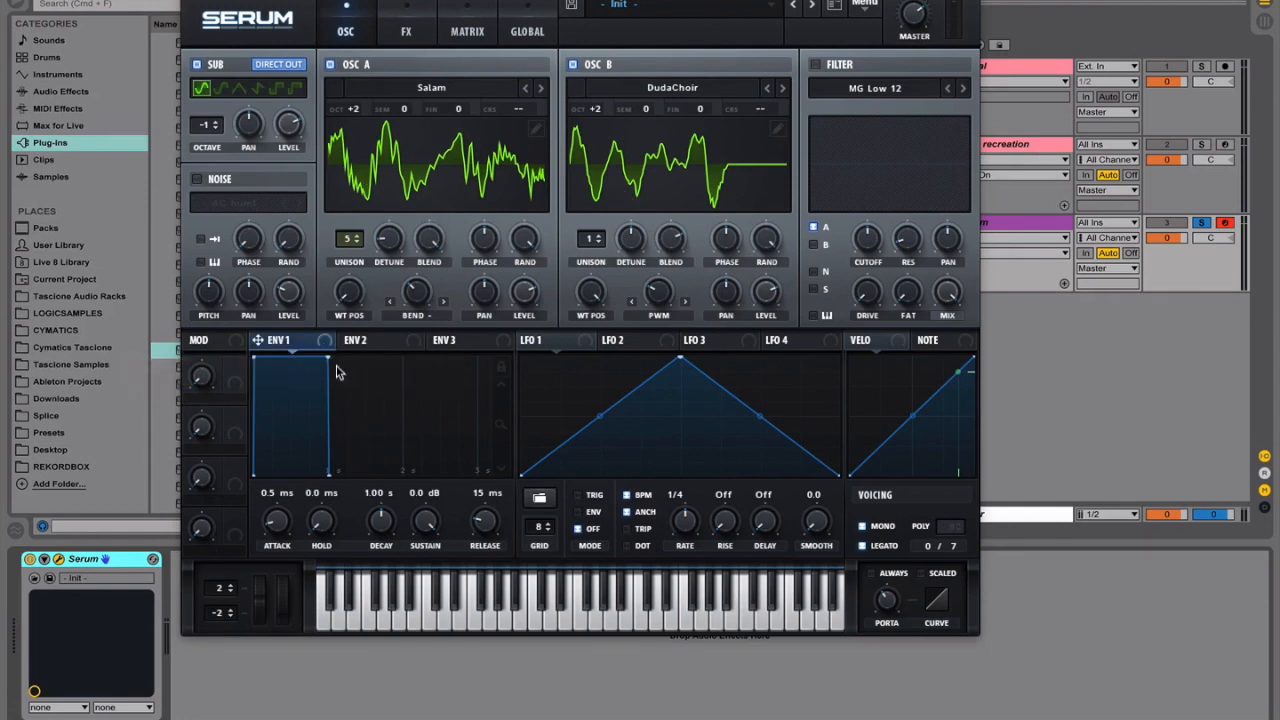
pyautogui.moveTo(330, 360); pyautogui.dragTo(287, 493)
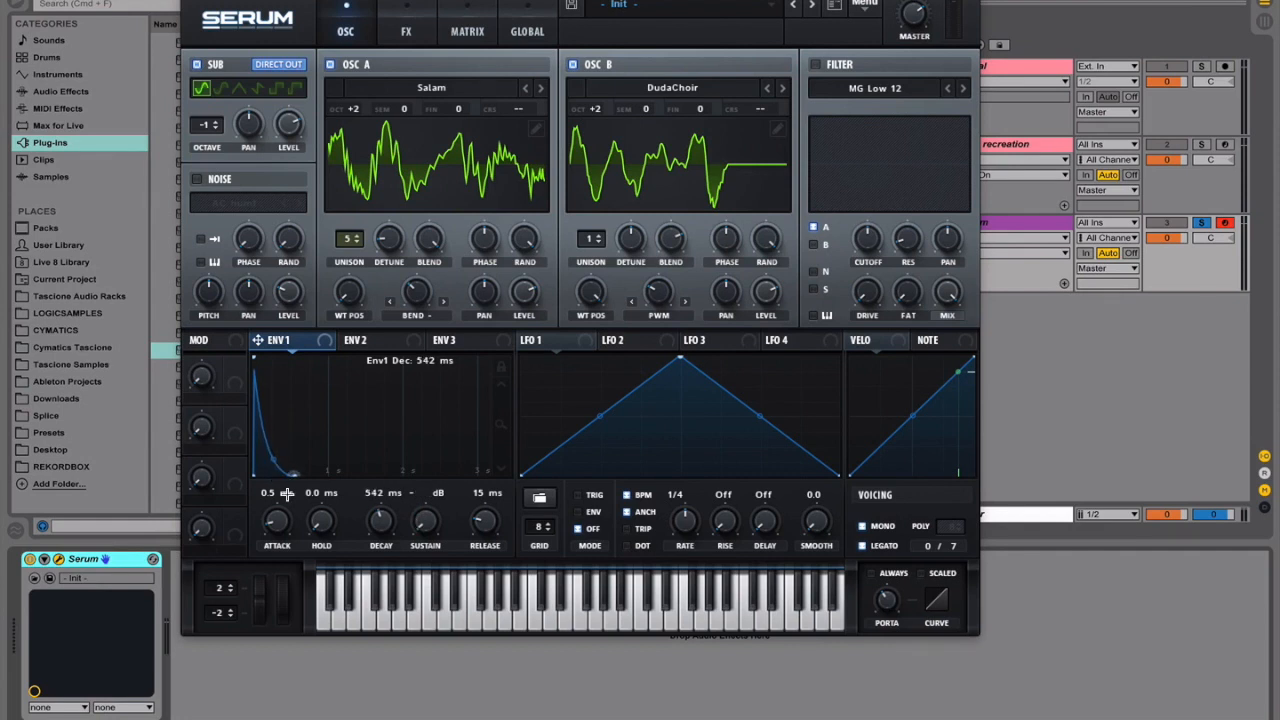
pyautogui.moveTo(287, 493); pyautogui.dragTo(274, 505)
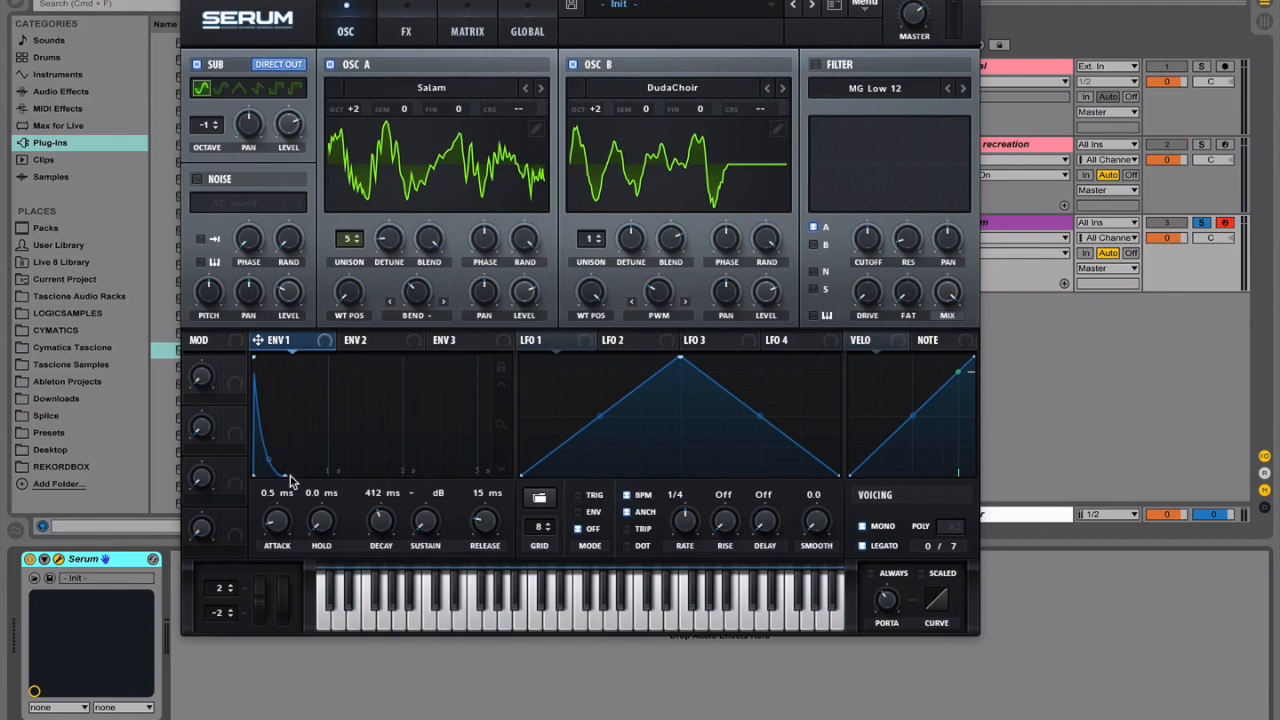
pyautogui.moveTo(268, 459); pyautogui.dragTo(278, 424)
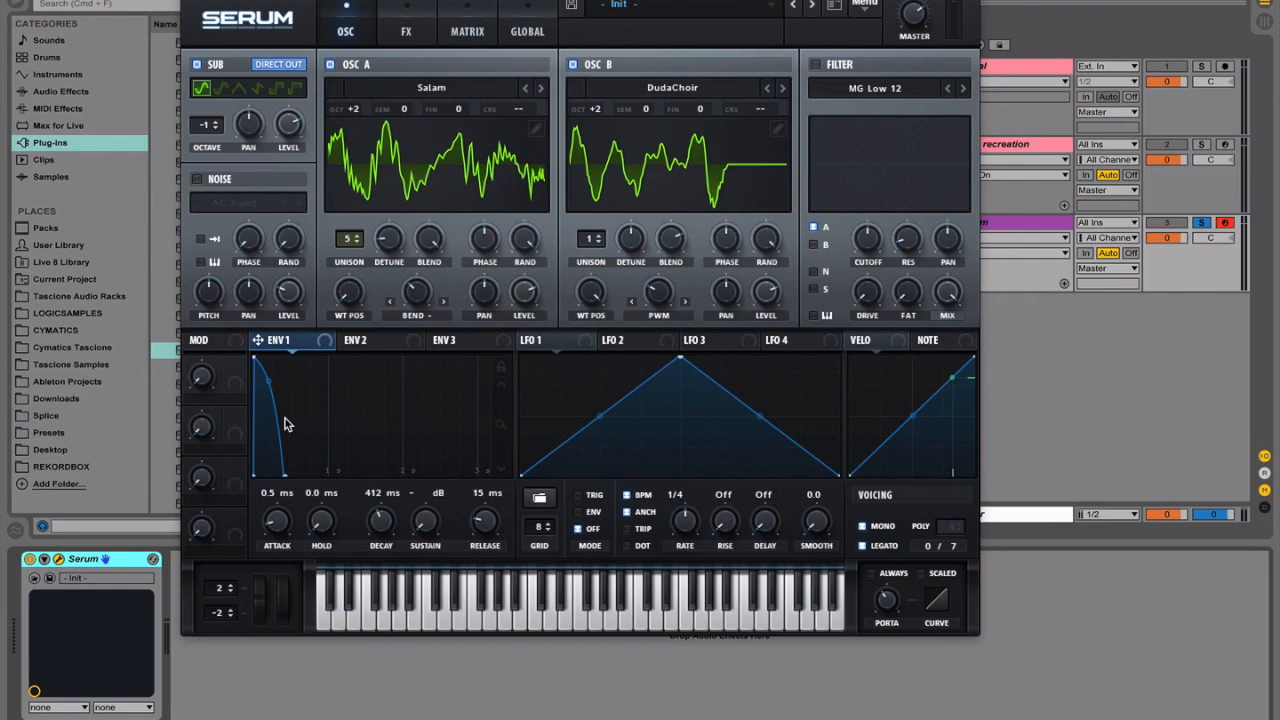
# Step: Shape Env 2 with 0% sustain, a 728 ms decay and a straight decay slope
pyautogui.click(366, 340)
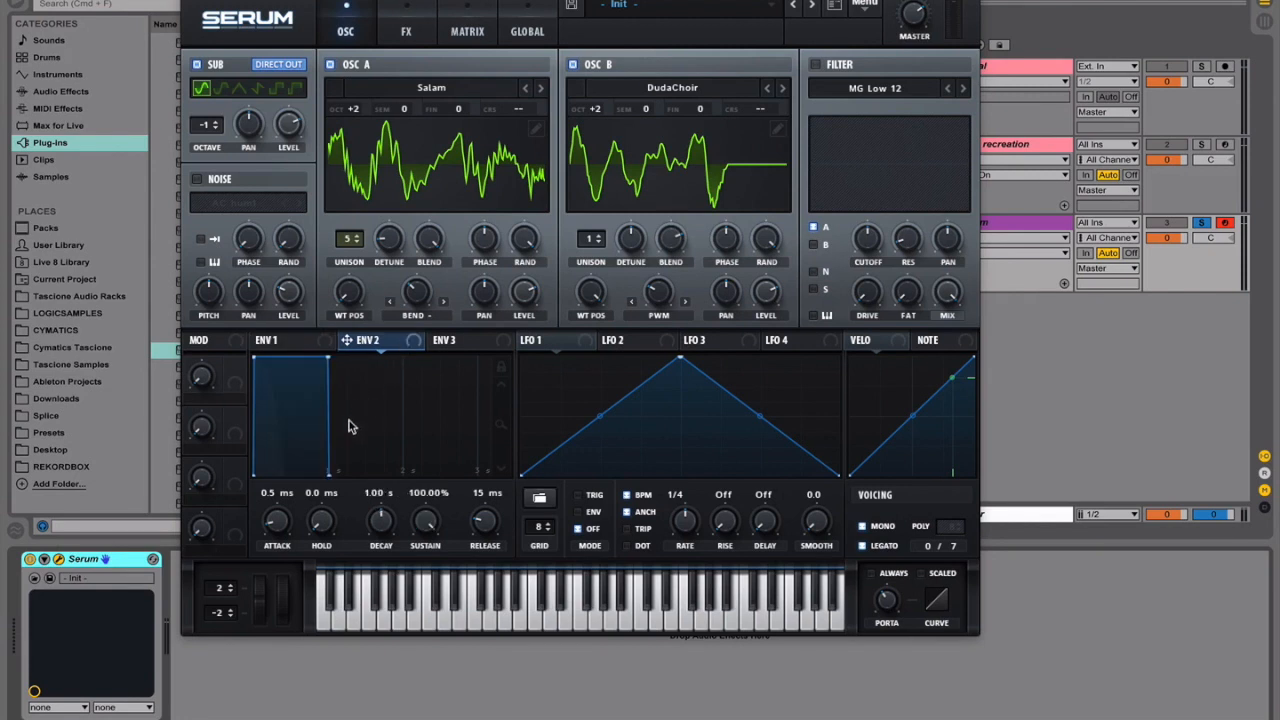
pyautogui.moveTo(327, 357); pyautogui.dragTo(306, 486)
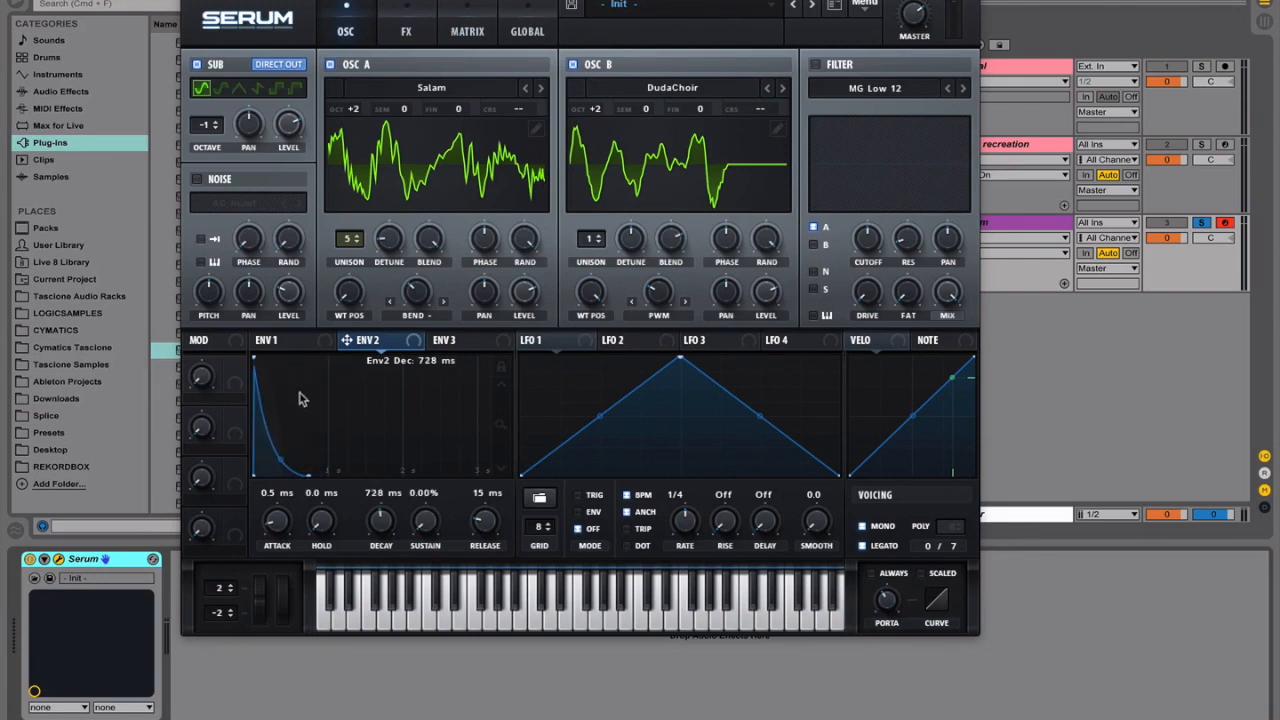
pyautogui.moveTo(278, 459); pyautogui.dragTo(285, 439)
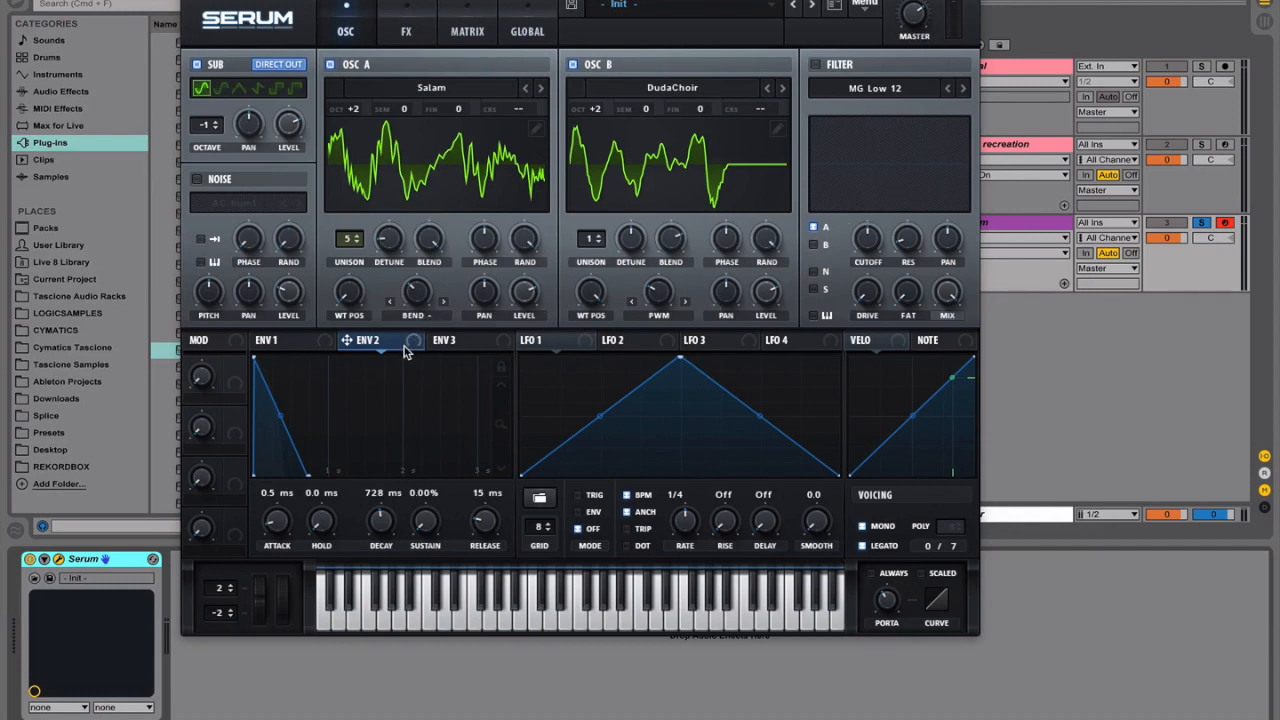
# Step: Assign Env 2 to OSC A's warp with a negative amount, and to OSC B's wavetable position and warp
pyautogui.moveTo(409, 342); pyautogui.dragTo(417, 295)
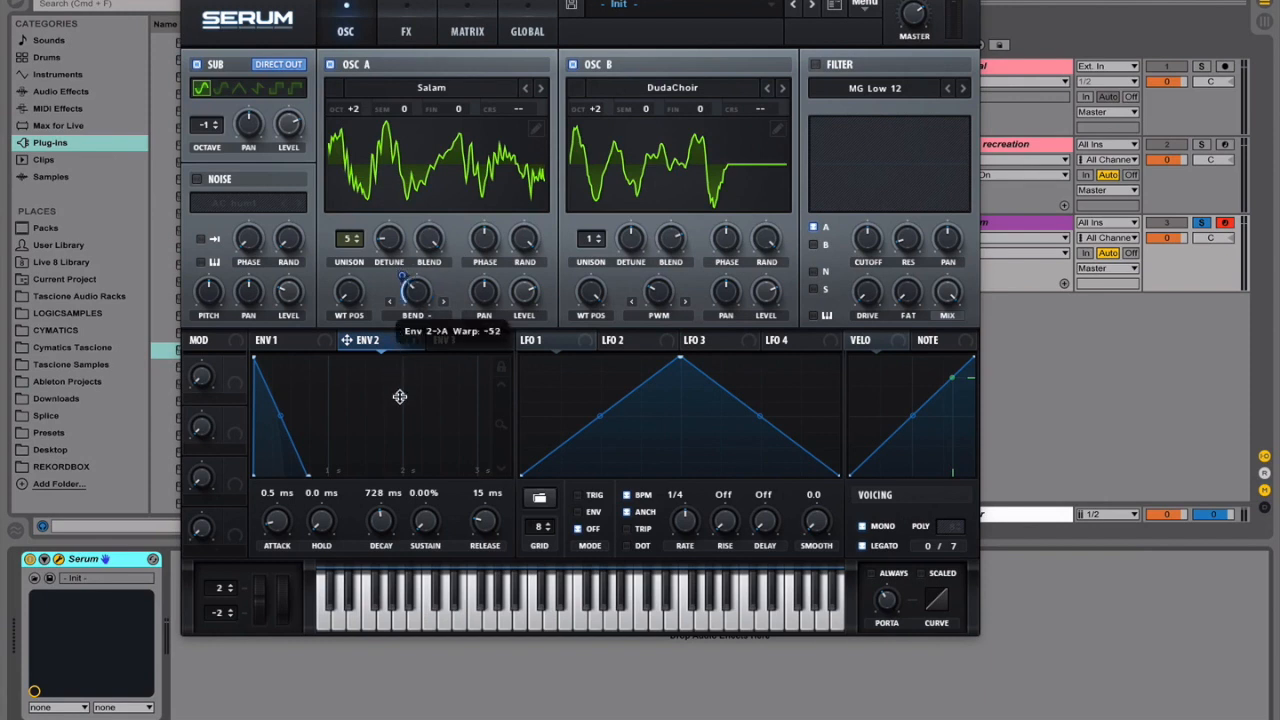
pyautogui.moveTo(415, 343); pyautogui.dragTo(570, 332)
pyautogui.moveTo(410, 343); pyautogui.dragTo(641, 392)
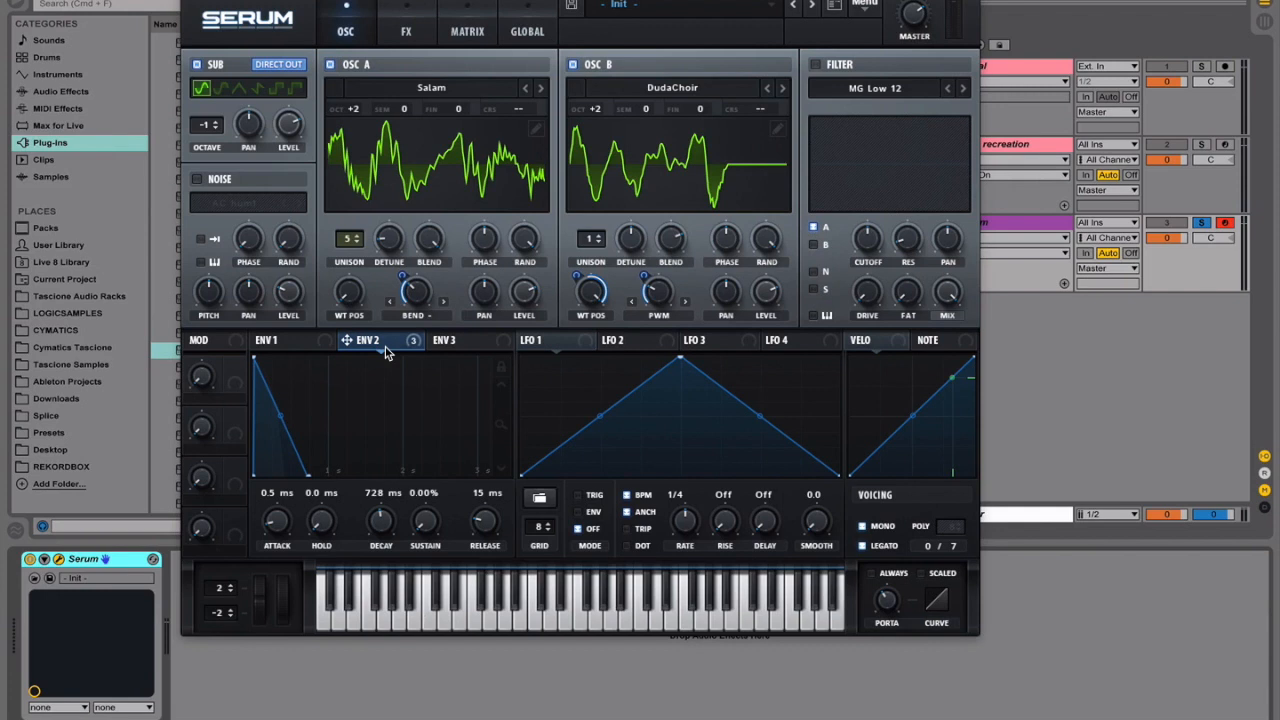
pyautogui.moveTo(382, 355)
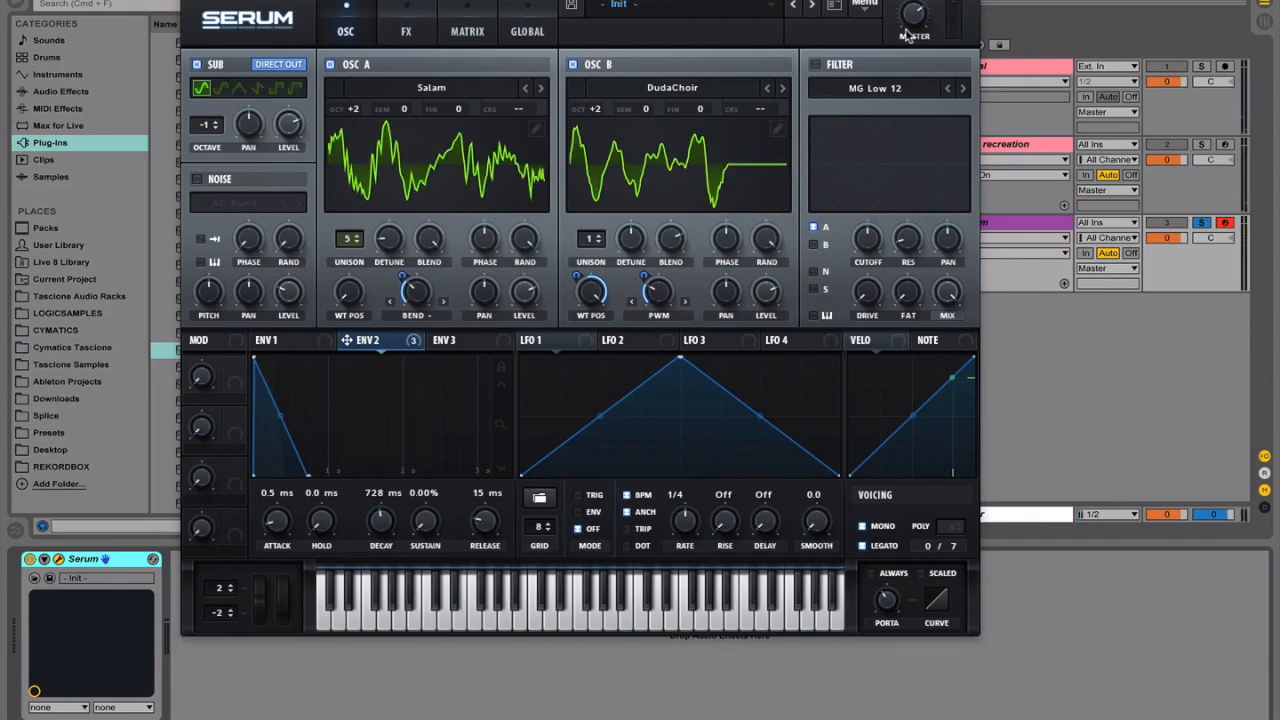
# Step: Enable the oscillator-page filter, route OSC B into it alongside OSC A, and set its type to Bandreject
pyautogui.click(815, 65)
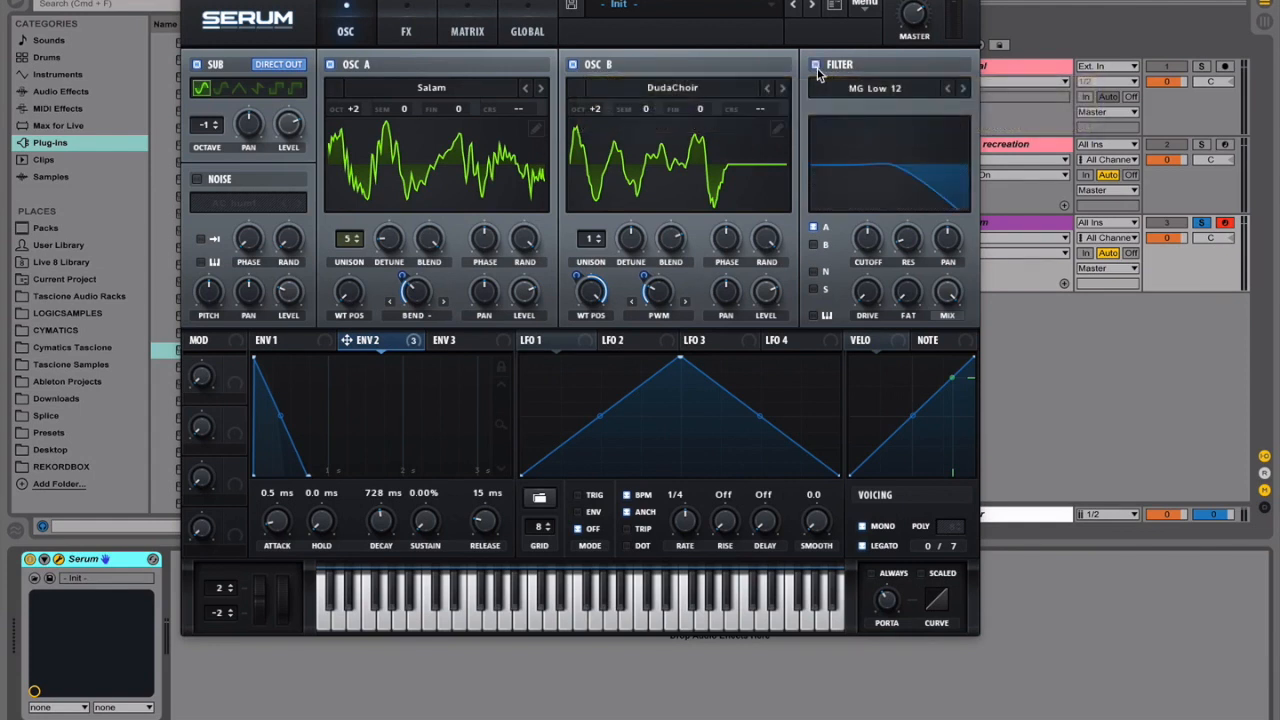
pyautogui.click(813, 245)
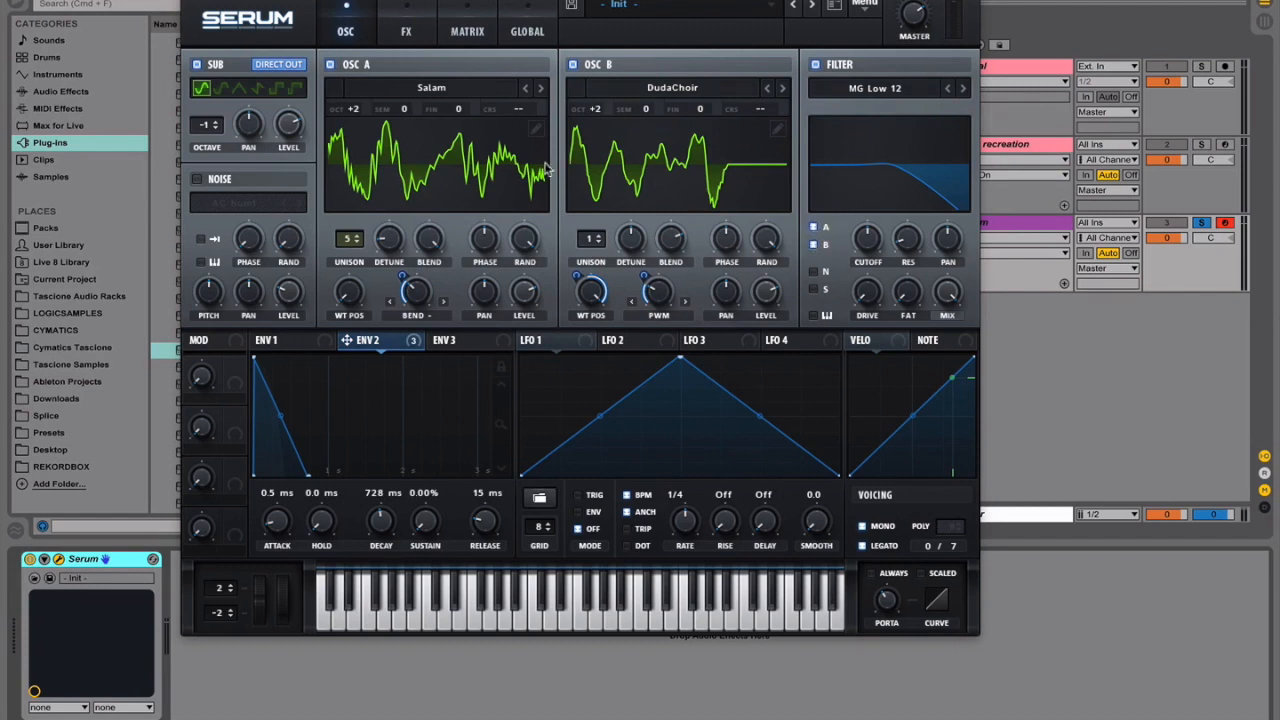
pyautogui.click(880, 90)
pyautogui.moveTo(872, 158)
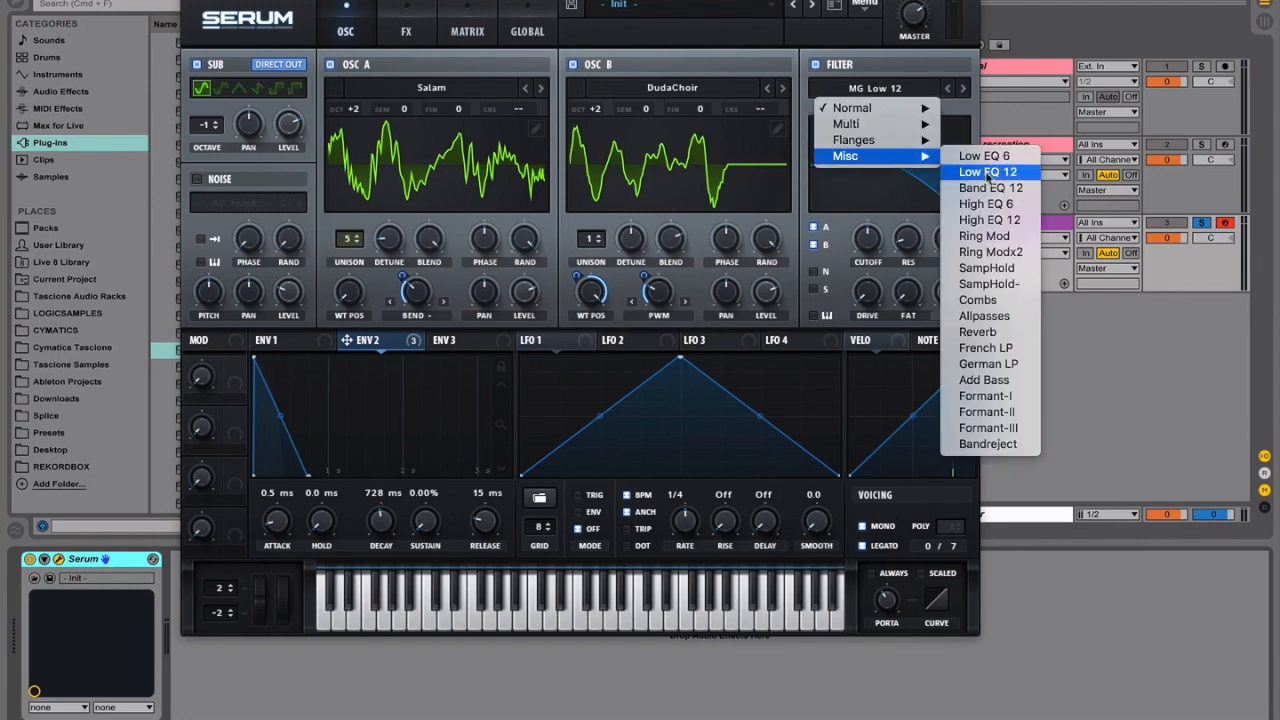
pyautogui.click(990, 441)
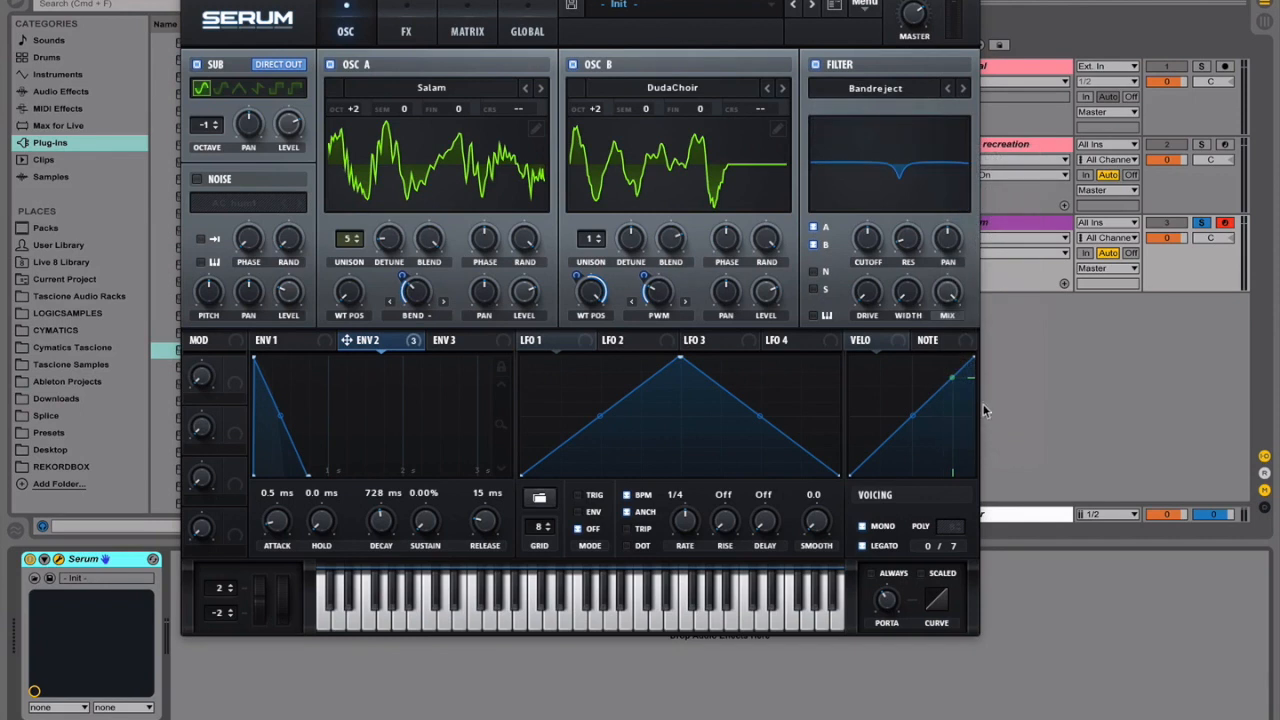
# Step: Widen the Bandreject filter to about mid-range, raise its resonance, and lower its cutoff slightly
pyautogui.moveTo(900, 185)
pyautogui.mouseDown()
pyautogui.moveTo(900, 169)
pyautogui.moveTo(898, 182)
pyautogui.mouseUp()
pyautogui.moveTo(905, 303); pyautogui.dragTo(912, 270)
pyautogui.moveTo(898, 316); pyautogui.dragTo(904, 290)
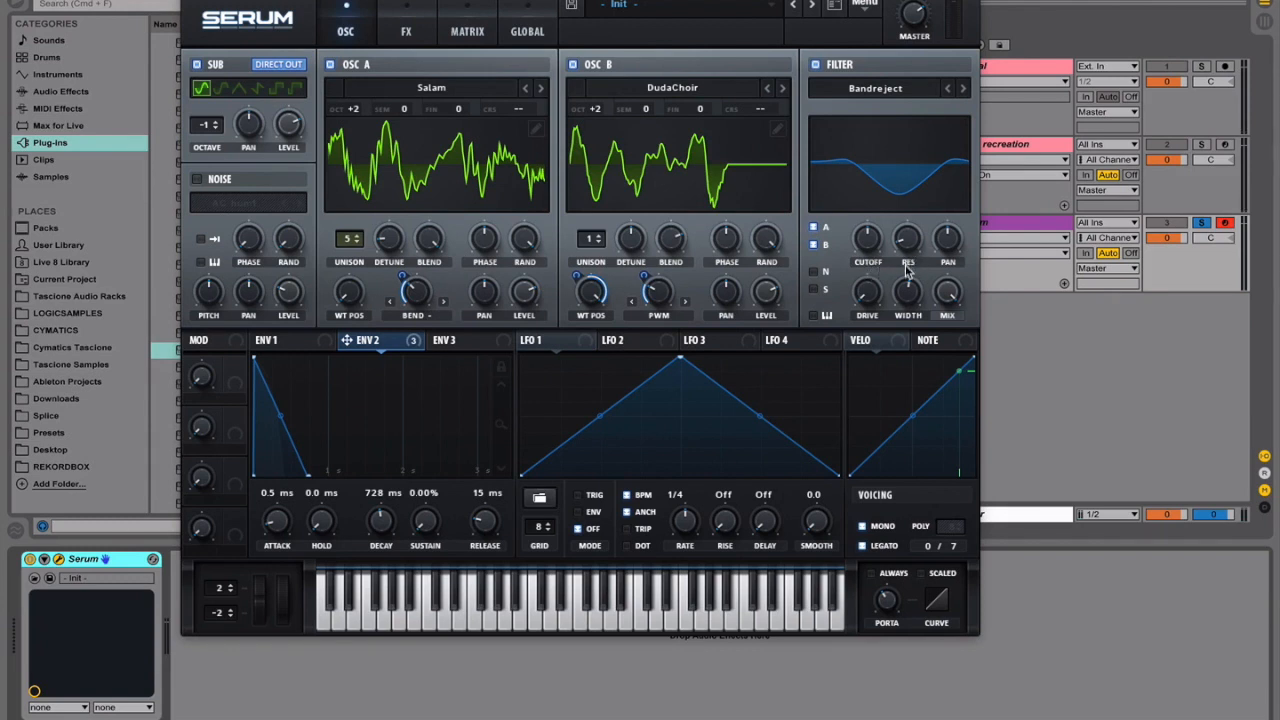
pyautogui.moveTo(905, 295); pyautogui.dragTo(909, 147)
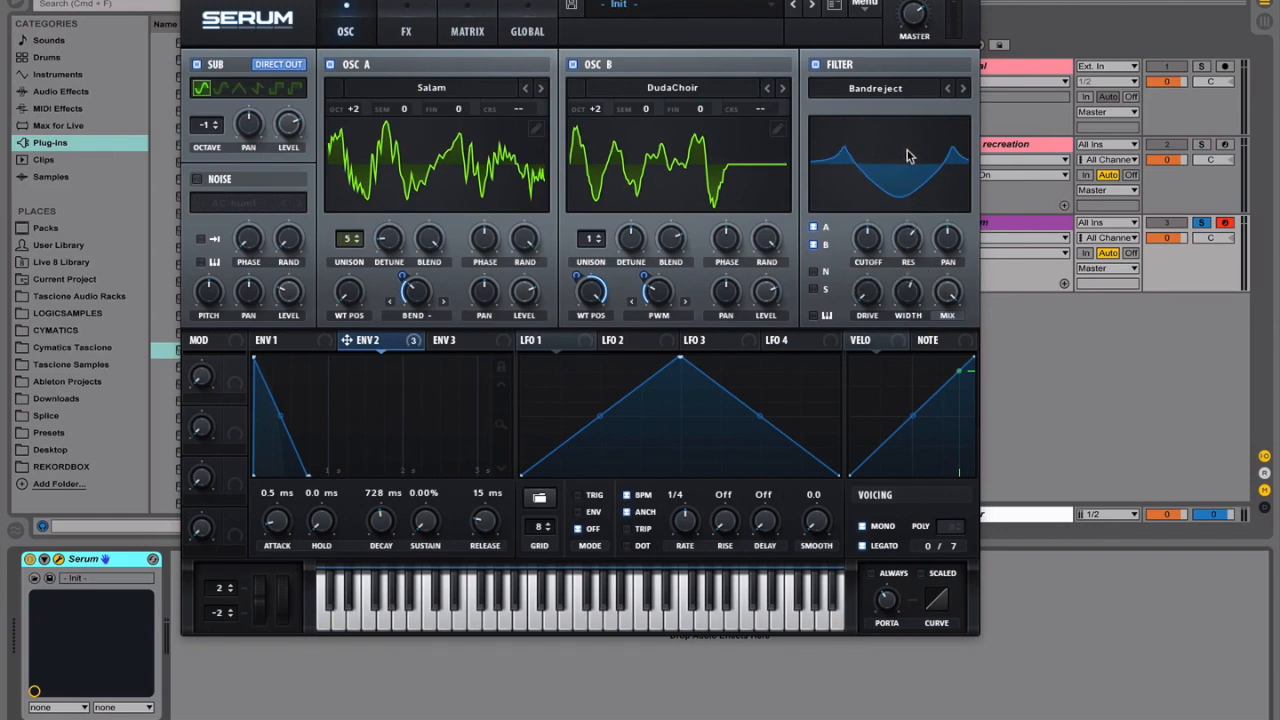
pyautogui.moveTo(875, 240); pyautogui.dragTo(873, 262)
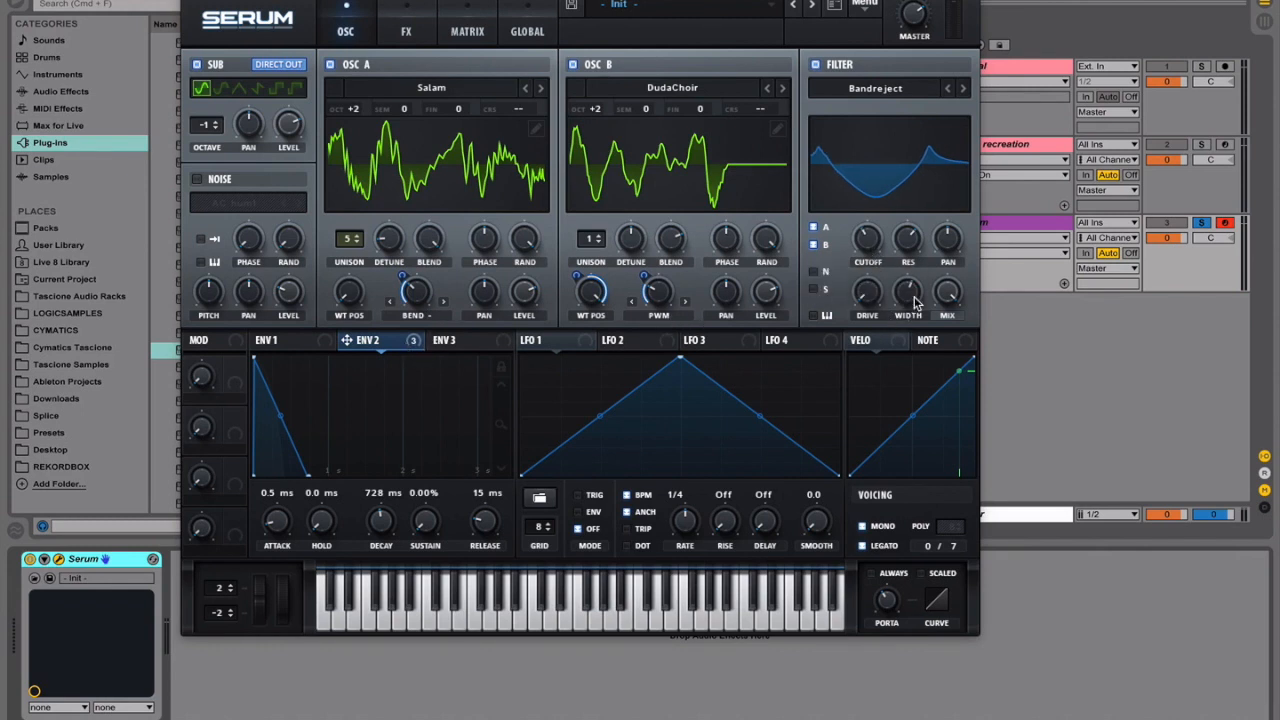
pyautogui.moveTo(913, 303); pyautogui.dragTo(887, 342)
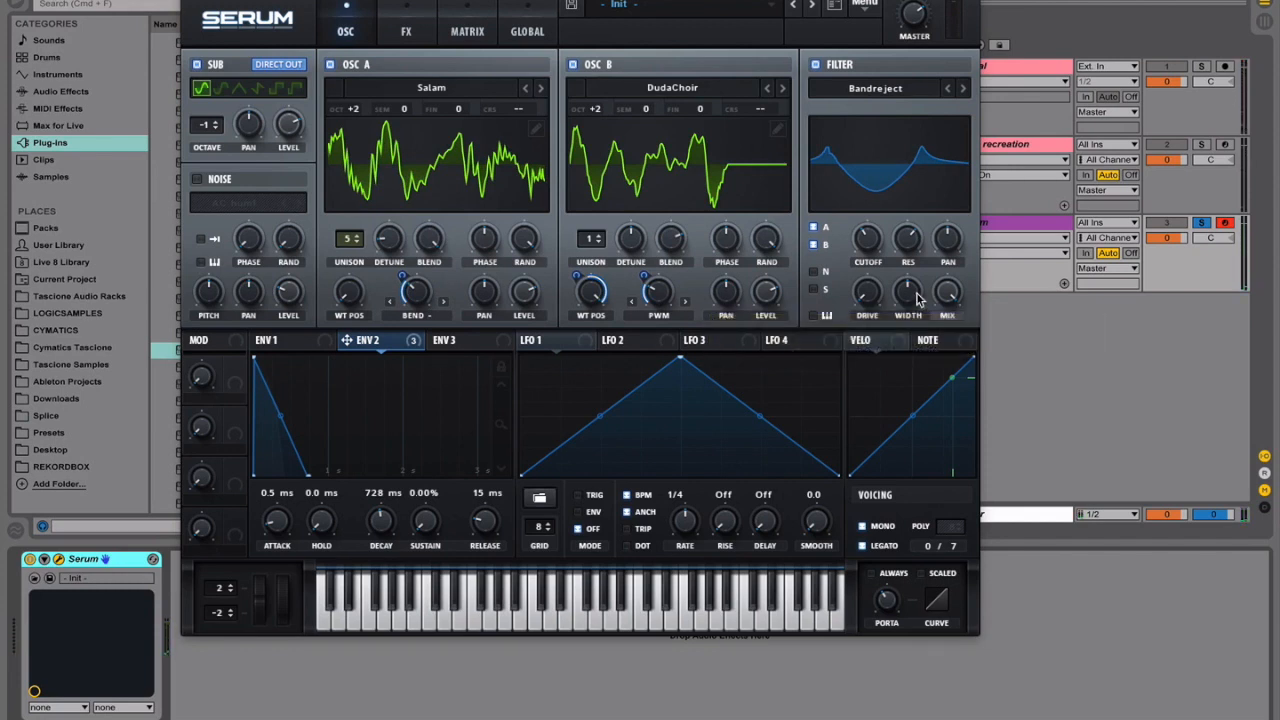
# Step: Assign Env 2 to the filter's width and reduce the filter mix to about 68%
pyautogui.moveTo(346, 340); pyautogui.dragTo(896, 374)
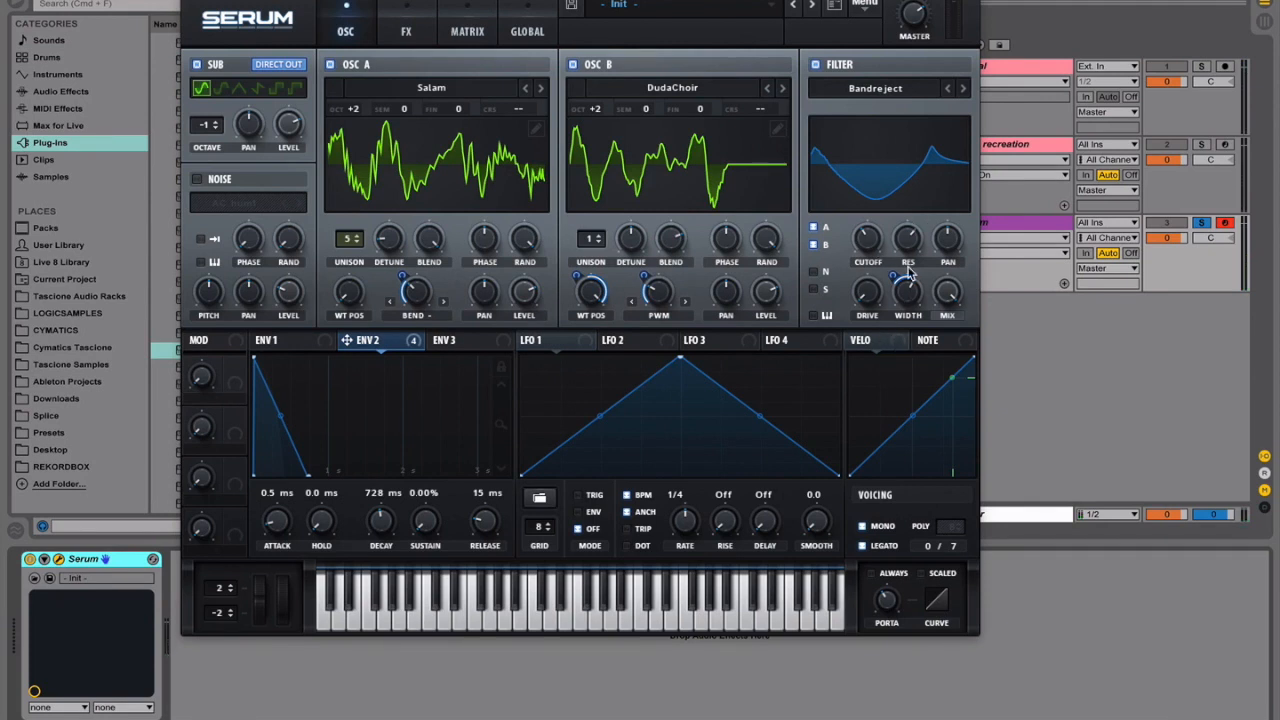
pyautogui.moveTo(946, 291); pyautogui.dragTo(938, 356)
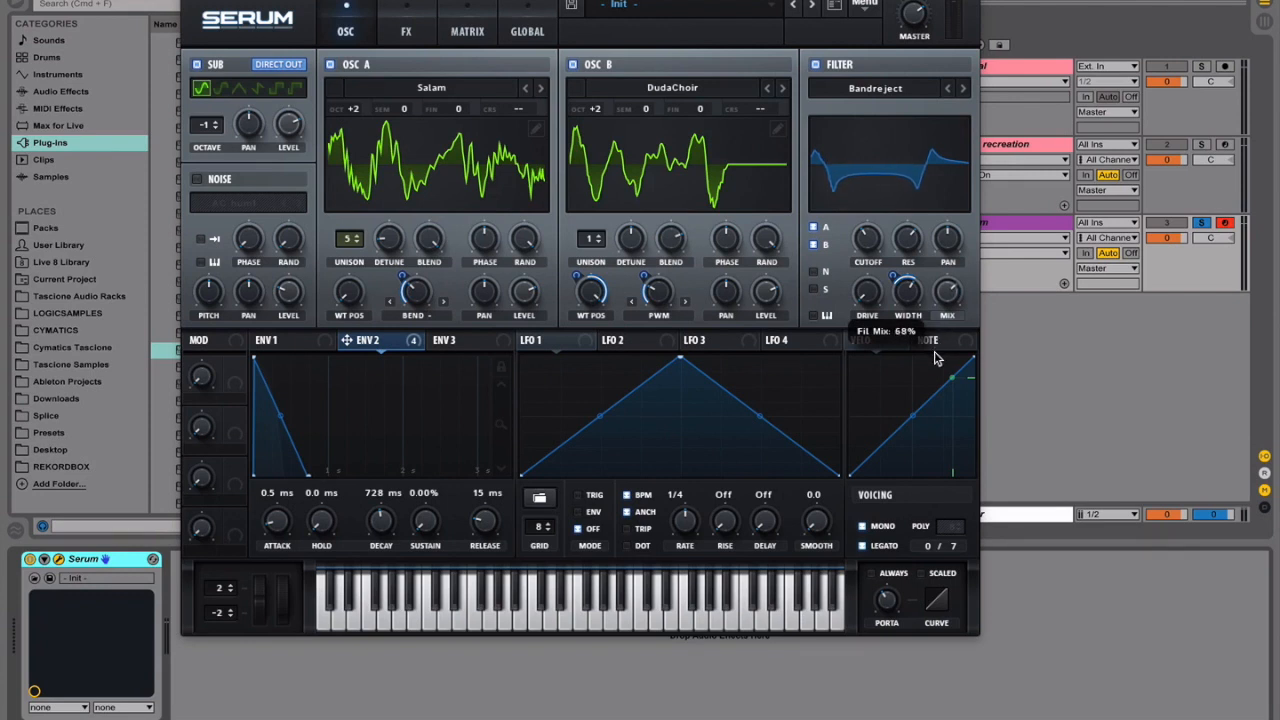
pyautogui.moveTo(936, 360); pyautogui.dragTo(937, 358)
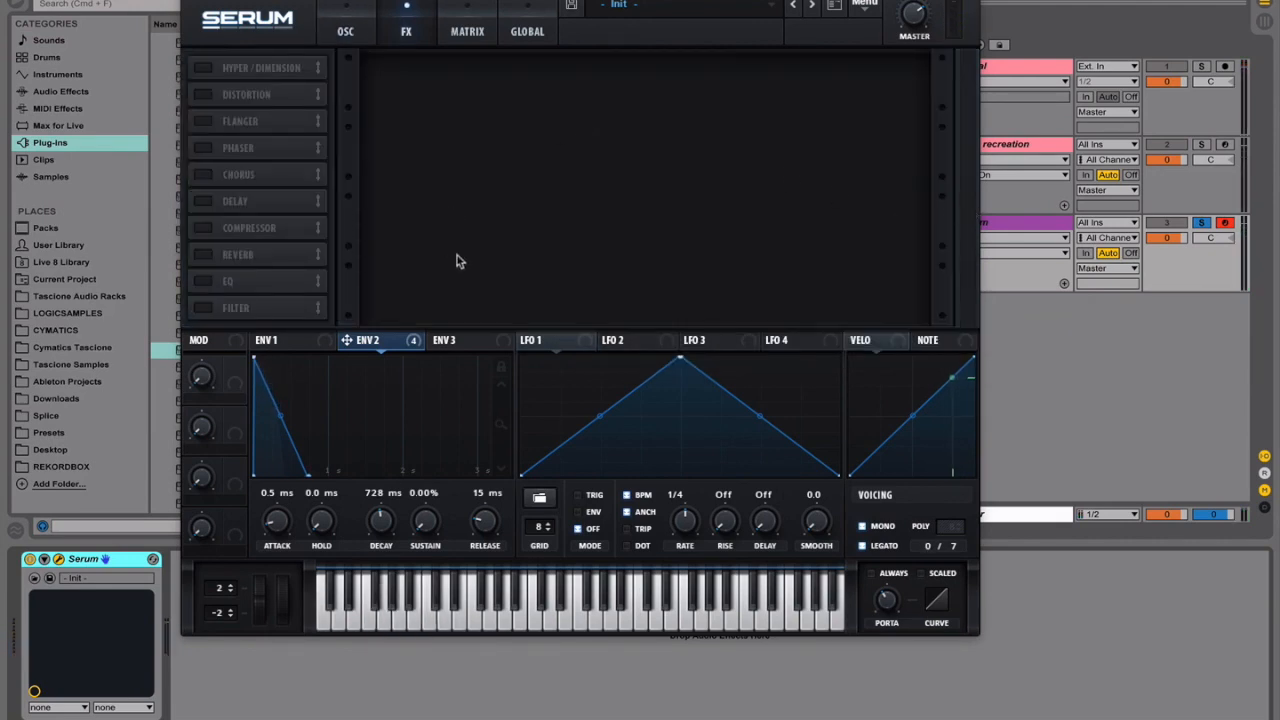
# Step: Enable the filter effect in the FX rack and move it to the first position in the effects chain
pyautogui.click(210, 314)
pyautogui.moveTo(257, 306); pyautogui.dragTo(308, 65)
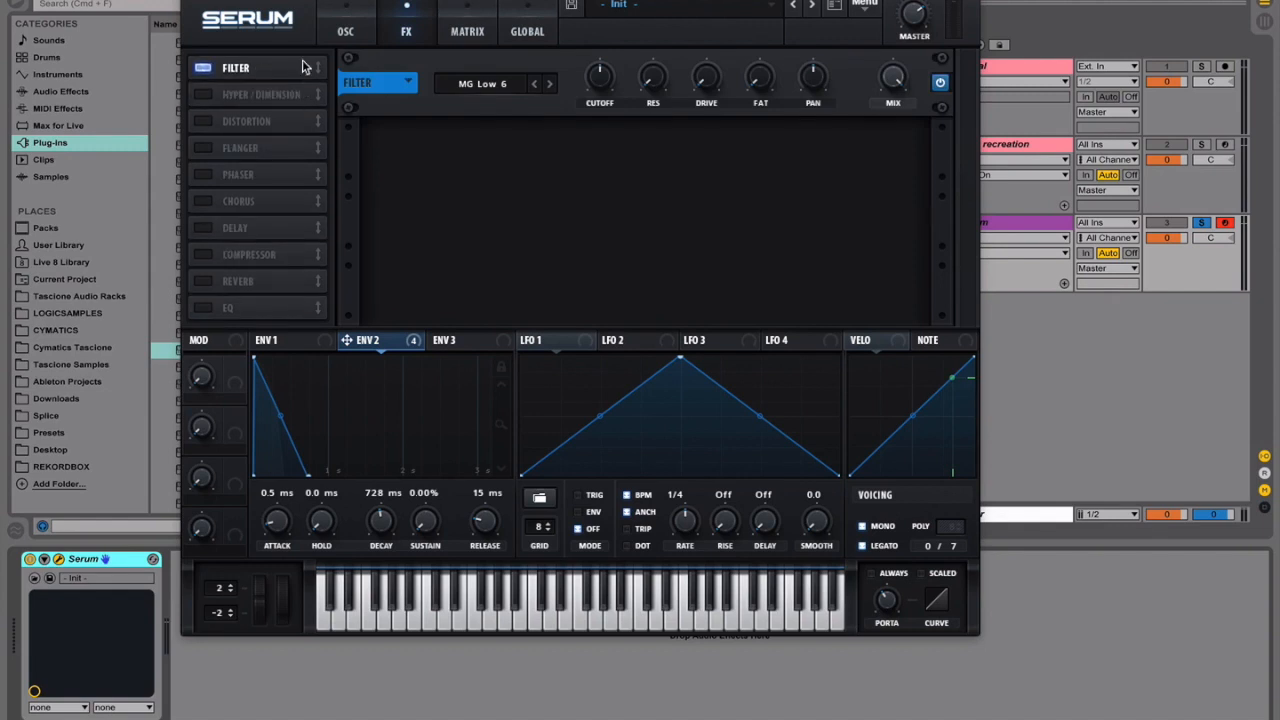
# Step: Set the FX filter type to PP 12, lower its cutoff slightly, raise resonance to about 74%, and raise its frequency
pyautogui.click(508, 86)
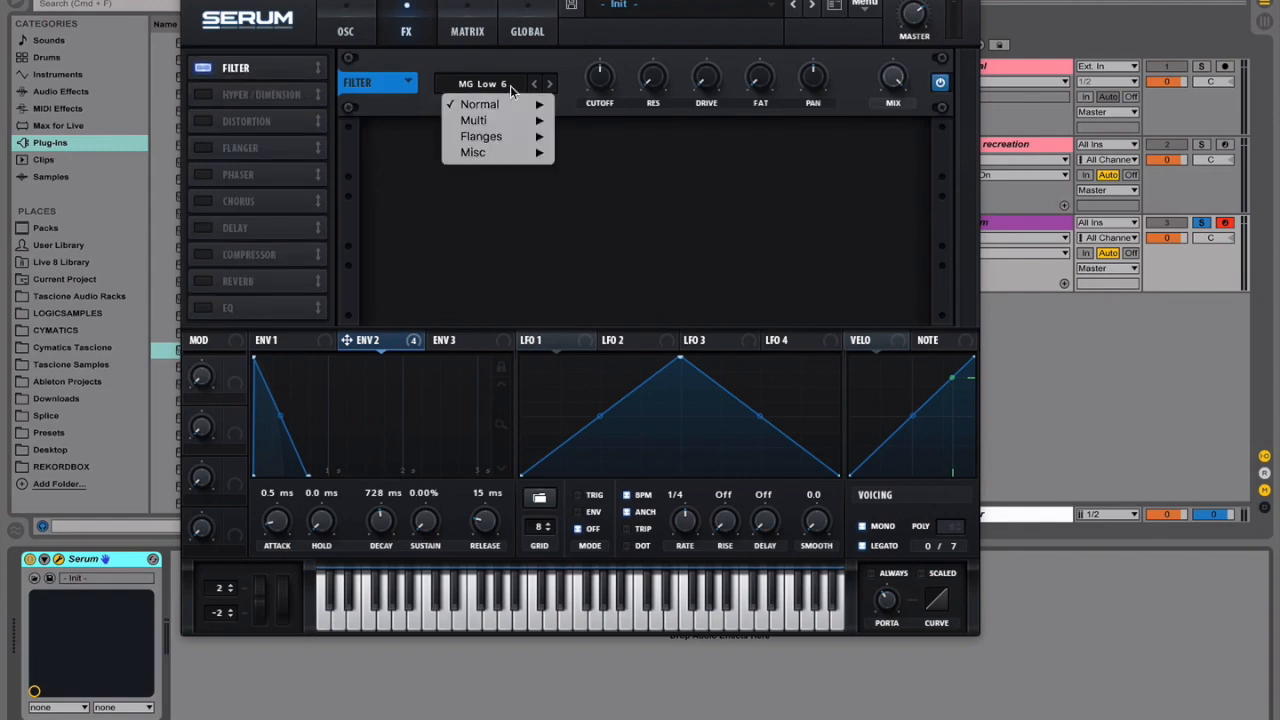
pyautogui.moveTo(500, 121)
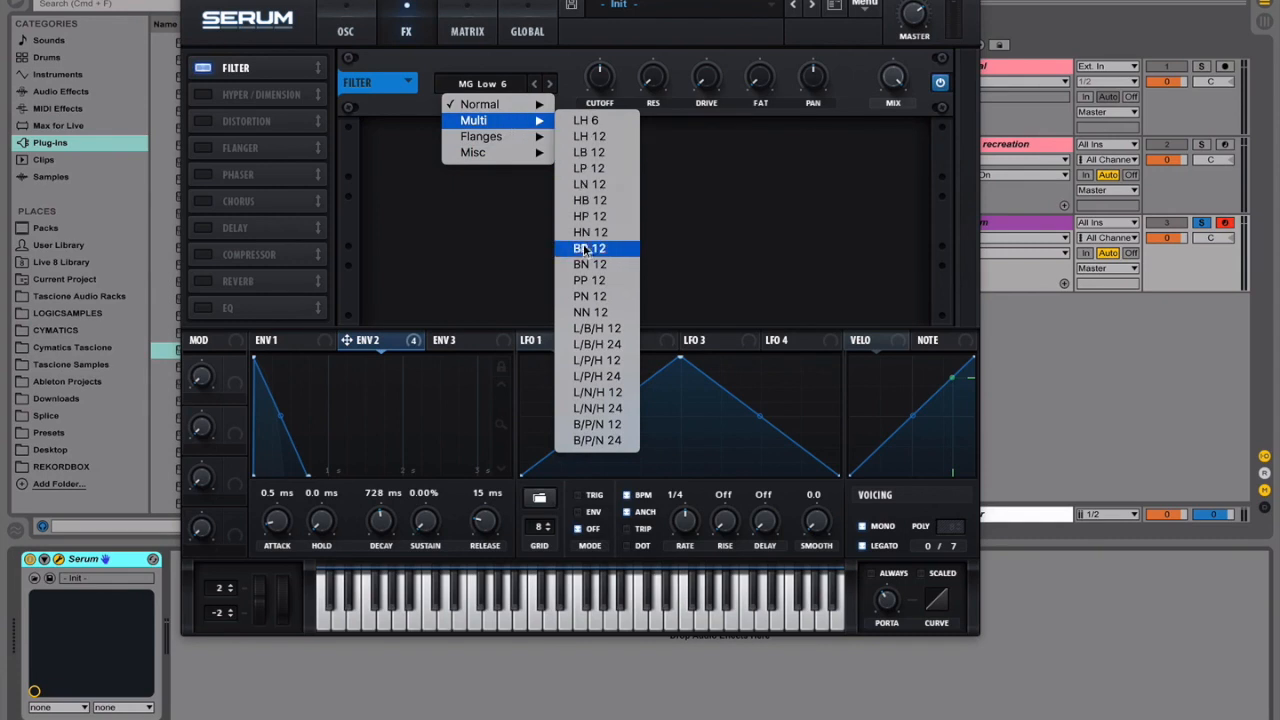
pyautogui.click(591, 280)
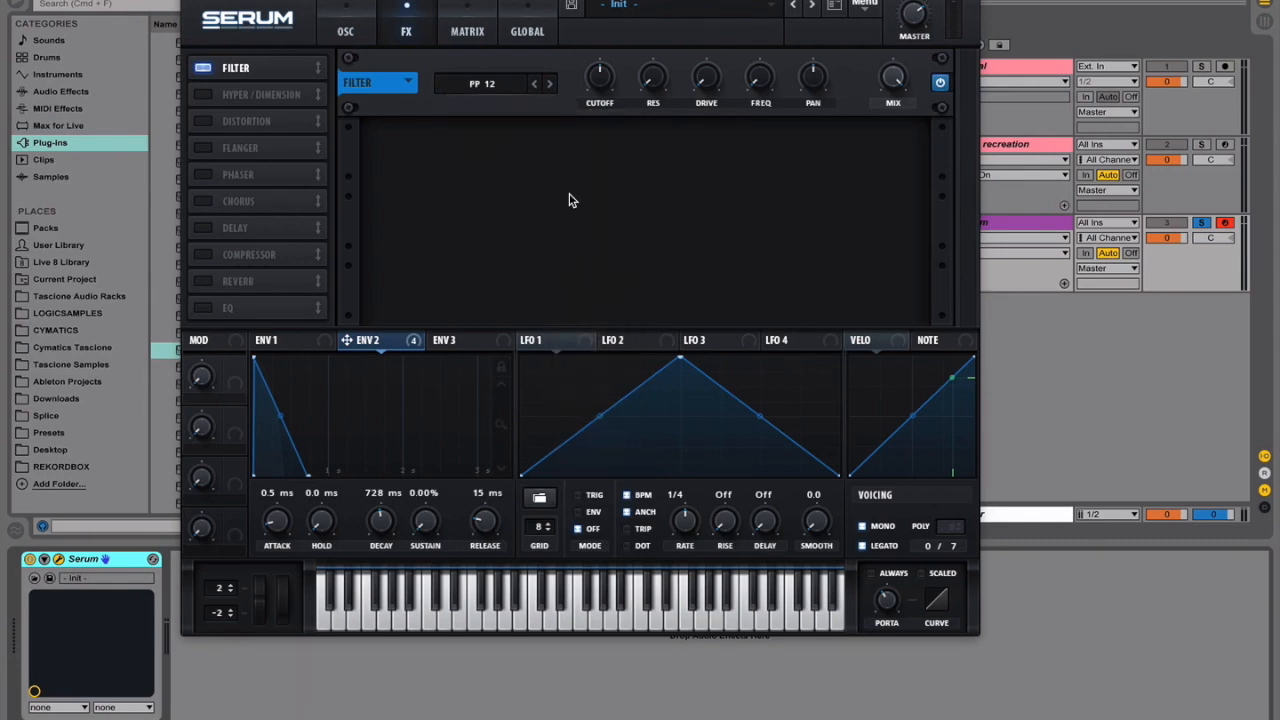
pyautogui.moveTo(601, 72); pyautogui.dragTo(601, 83)
pyautogui.moveTo(653, 80); pyautogui.dragTo(669, 29)
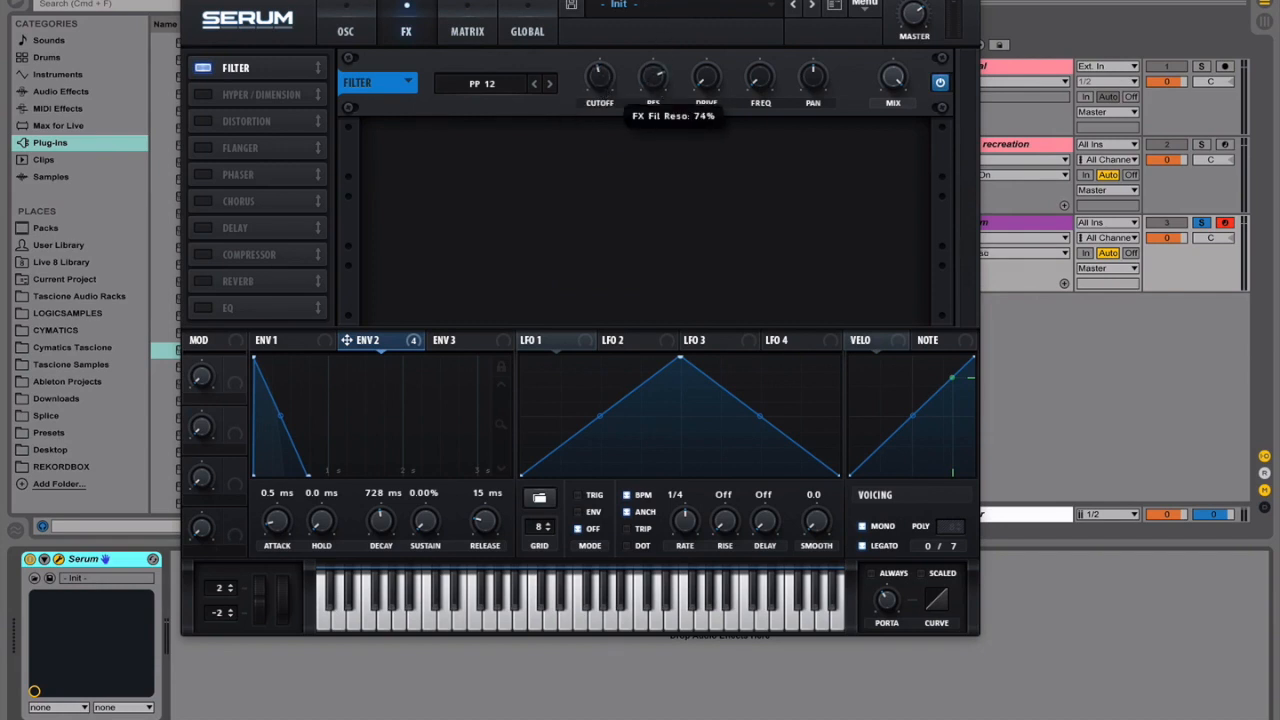
pyautogui.moveTo(770, 79); pyautogui.dragTo(770, 0)
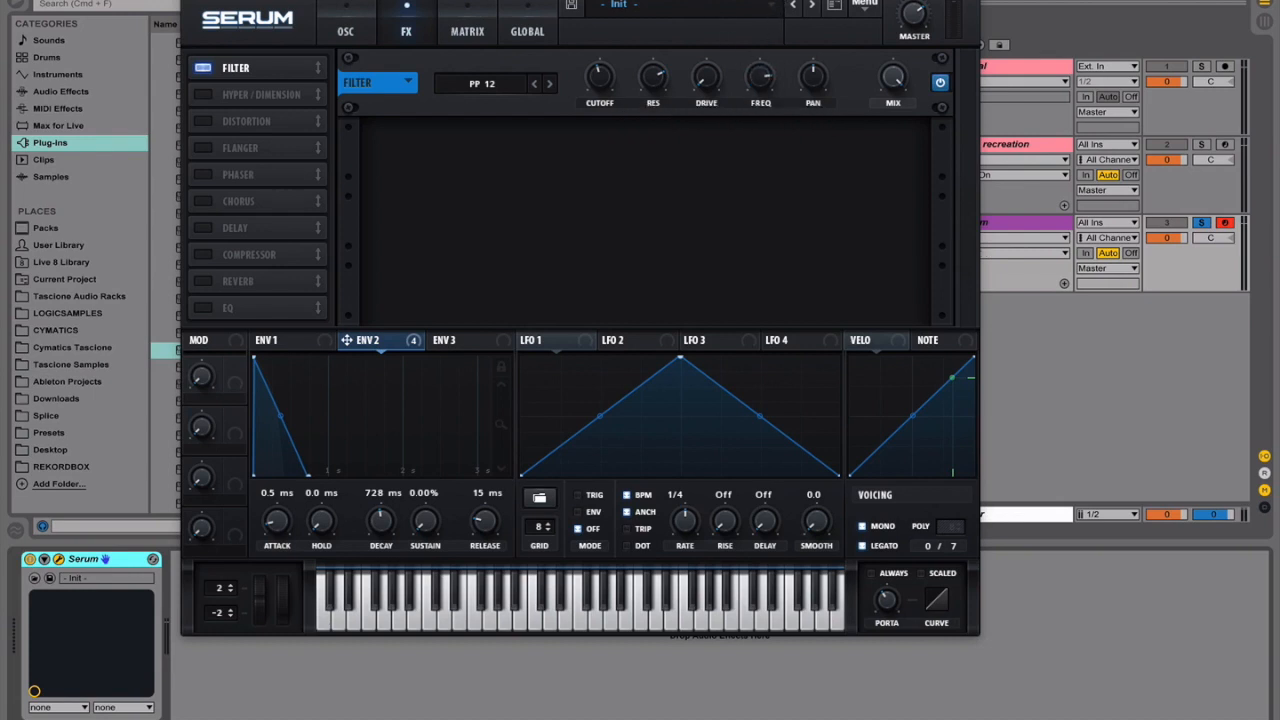
pyautogui.moveTo(755, 87); pyautogui.dragTo(754, 84)
# Step: Assign Env 2 to the FX filter's cutoff and frequency, and reduce the filter mix to just under half
pyautogui.moveTo(384, 343); pyautogui.dragTo(588, 86)
pyautogui.moveTo(406, 345); pyautogui.dragTo(748, 101)
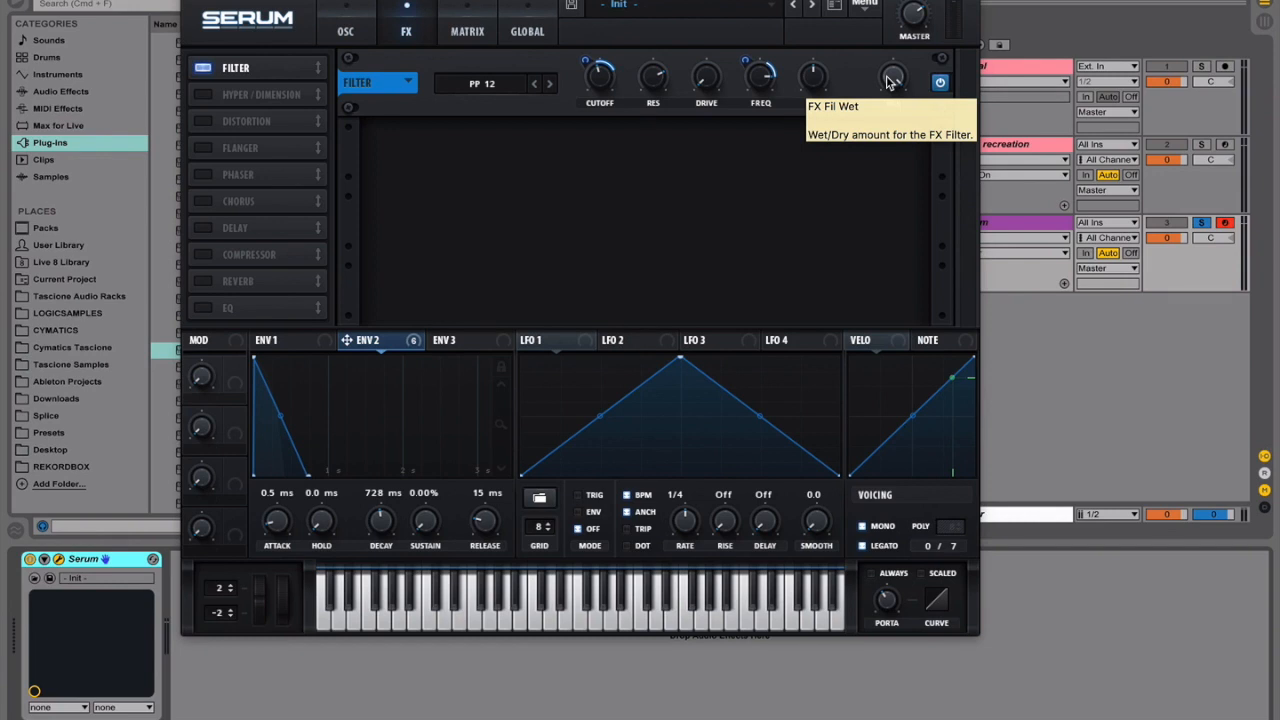
pyautogui.moveTo(889, 88); pyautogui.dragTo(870, 195)
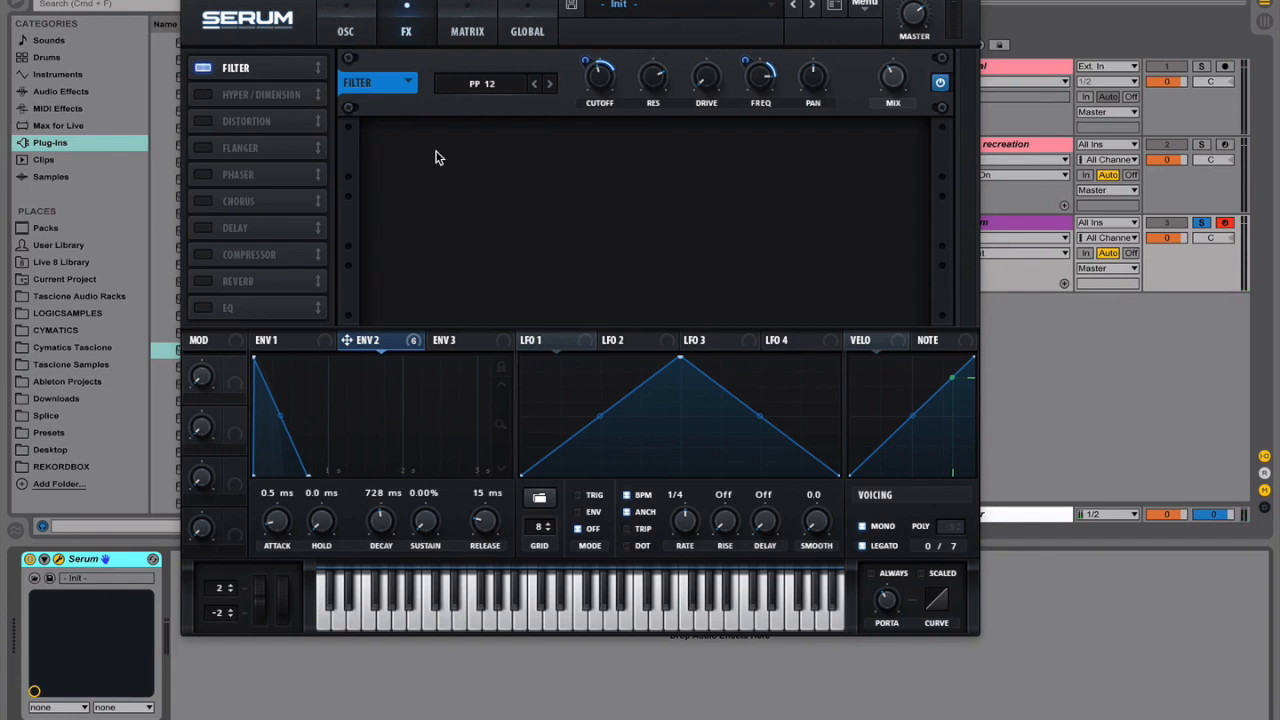
# Step: Enable Hyper/Dimension with more detune and a Hyper mix of about 12%, reduce the Dimension size, and raise its mix
pyautogui.click(202, 96)
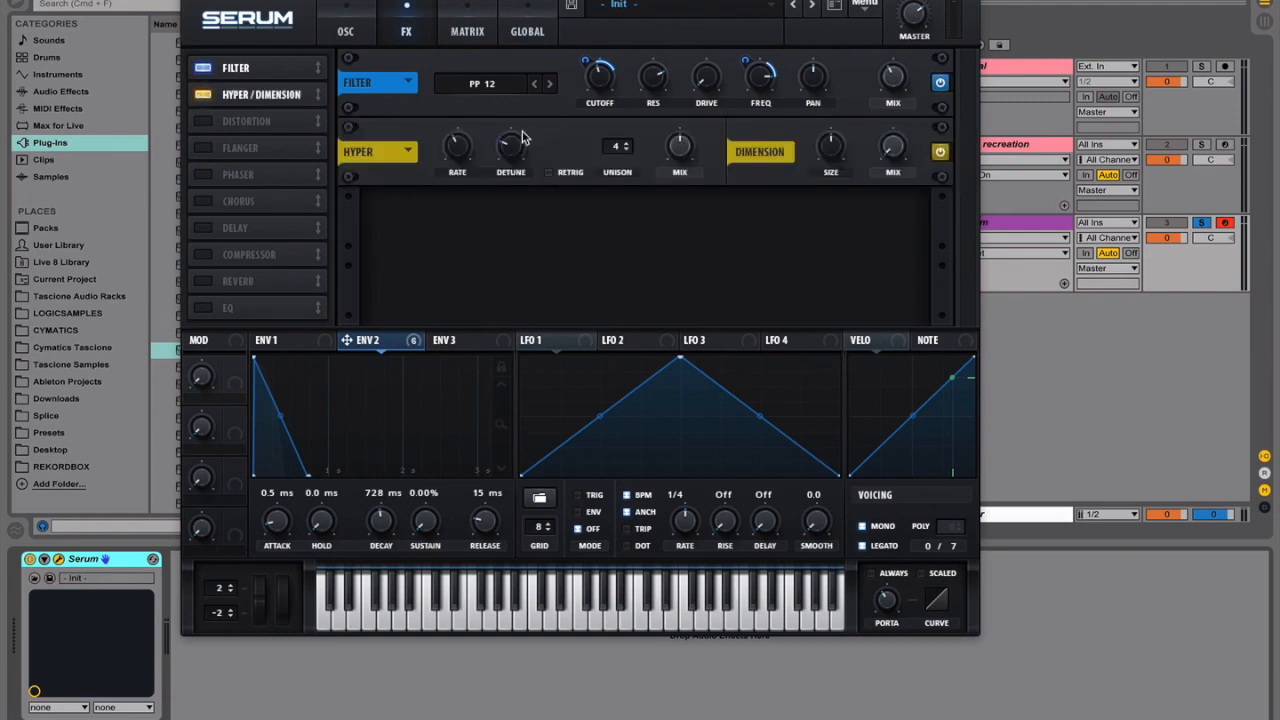
pyautogui.moveTo(508, 130)
pyautogui.moveTo(675, 149); pyautogui.dragTo(670, 219)
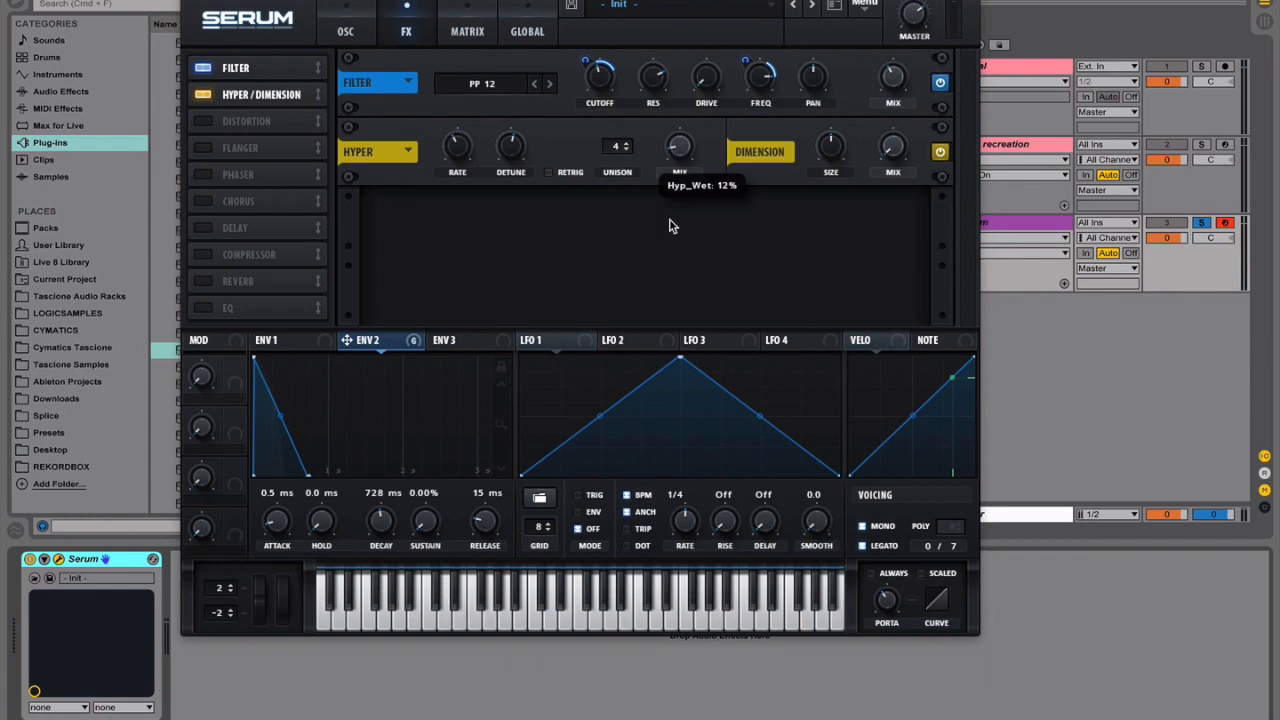
pyautogui.moveTo(838, 160); pyautogui.dragTo(830, 205)
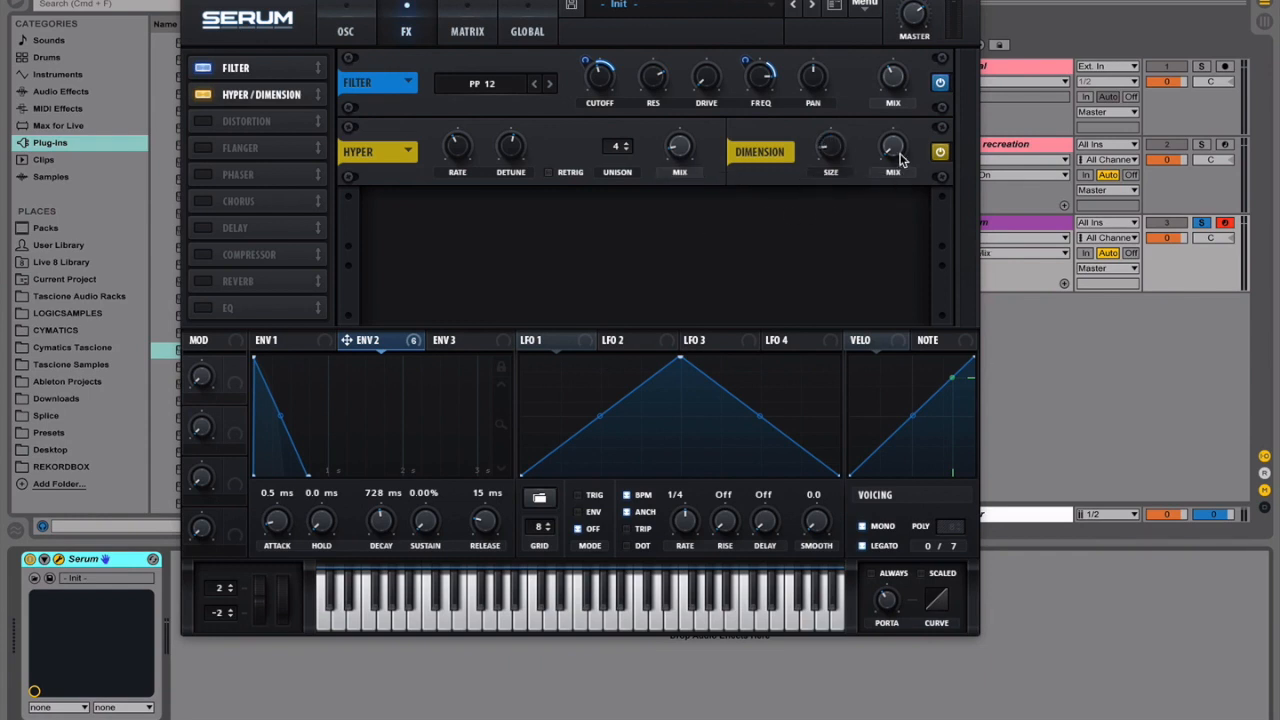
pyautogui.moveTo(903, 158); pyautogui.dragTo(905, 130)
# Step: Fine-tune the Hyper rate, raise the Hyper mix to about 34%, and increase the Dimension mix slightly
pyautogui.moveTo(452, 180)
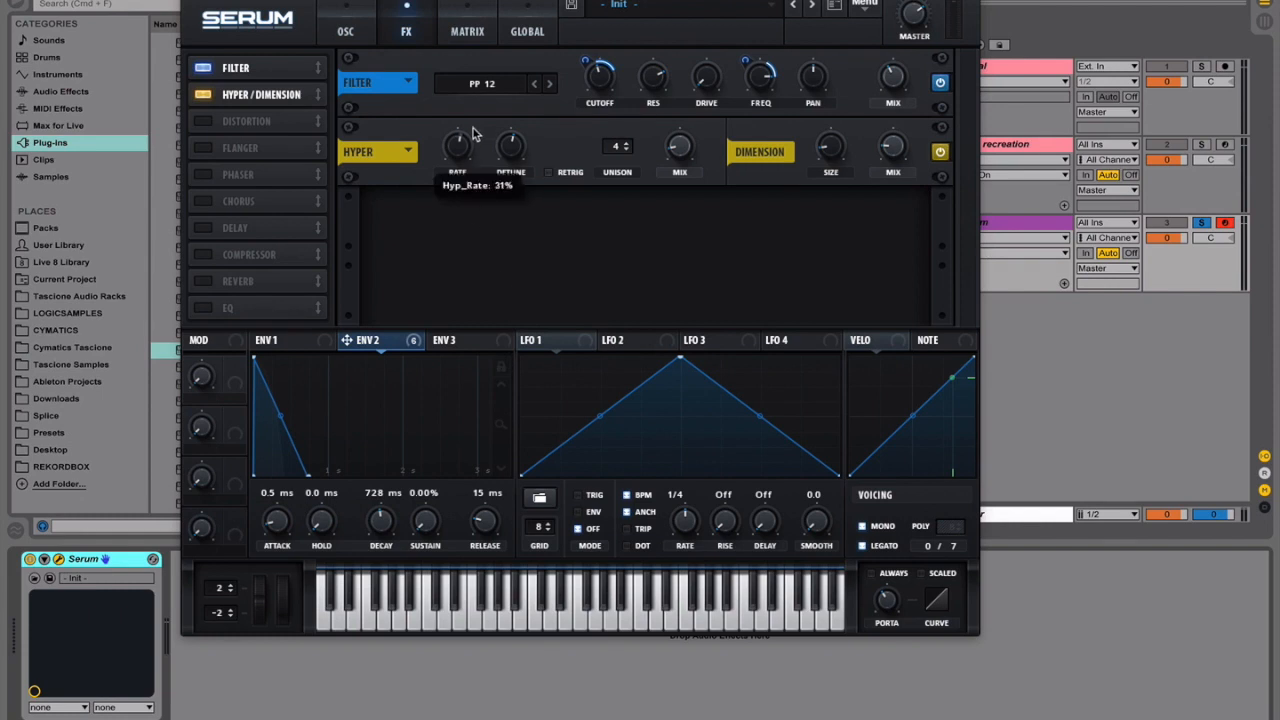
pyautogui.moveTo(451, 179); pyautogui.dragTo(456, 153)
pyautogui.moveTo(677, 147)
pyautogui.moveTo(677, 146); pyautogui.dragTo(678, 143)
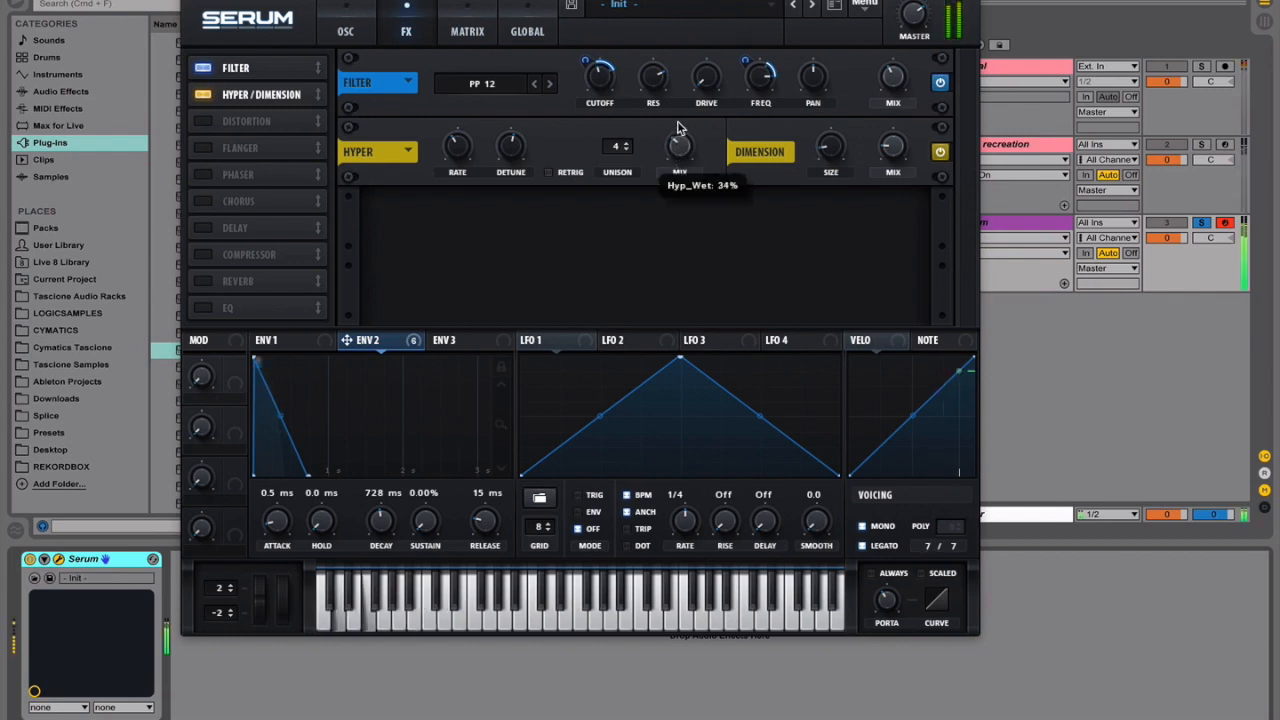
pyautogui.moveTo(462, 140)
pyautogui.moveTo(462, 134); pyautogui.dragTo(455, 142)
pyautogui.moveTo(875, 149); pyautogui.dragTo(875, 143)
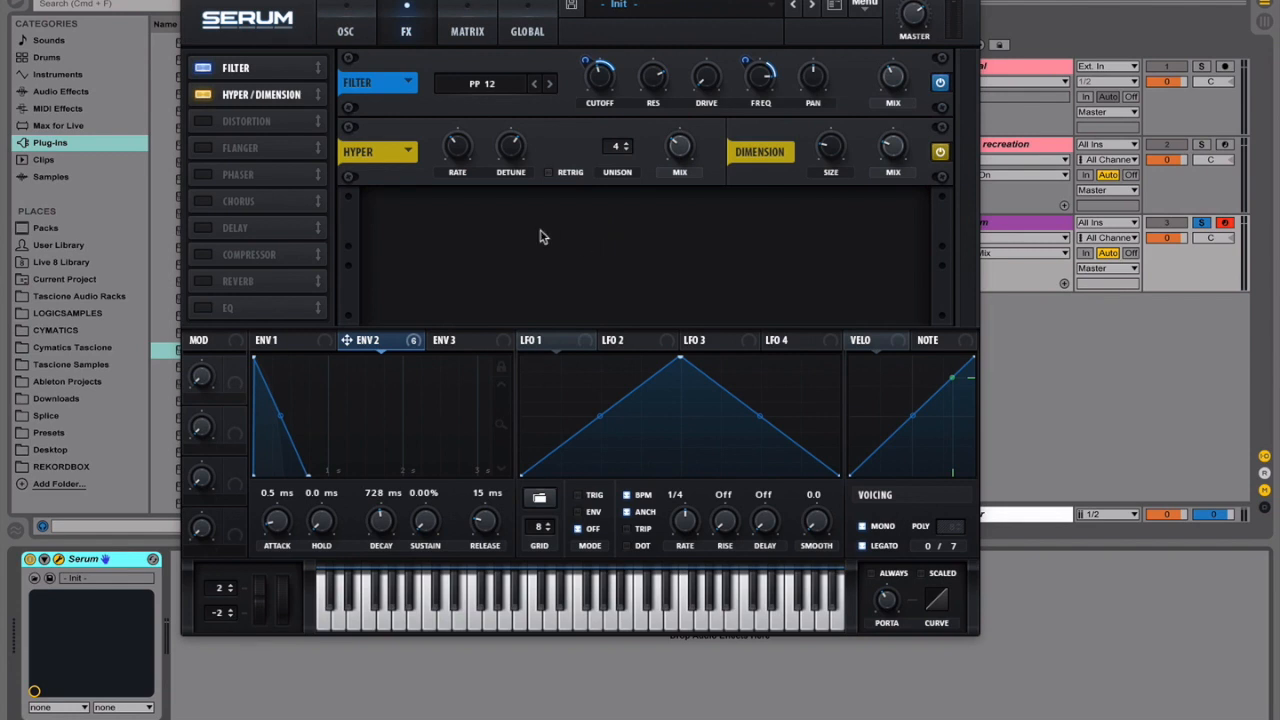
# Step: Enable the distortion effect, set its type to SoftClip, raise its drive, and reduce its mix to around half
pyautogui.click(205, 121)
pyautogui.click(520, 226)
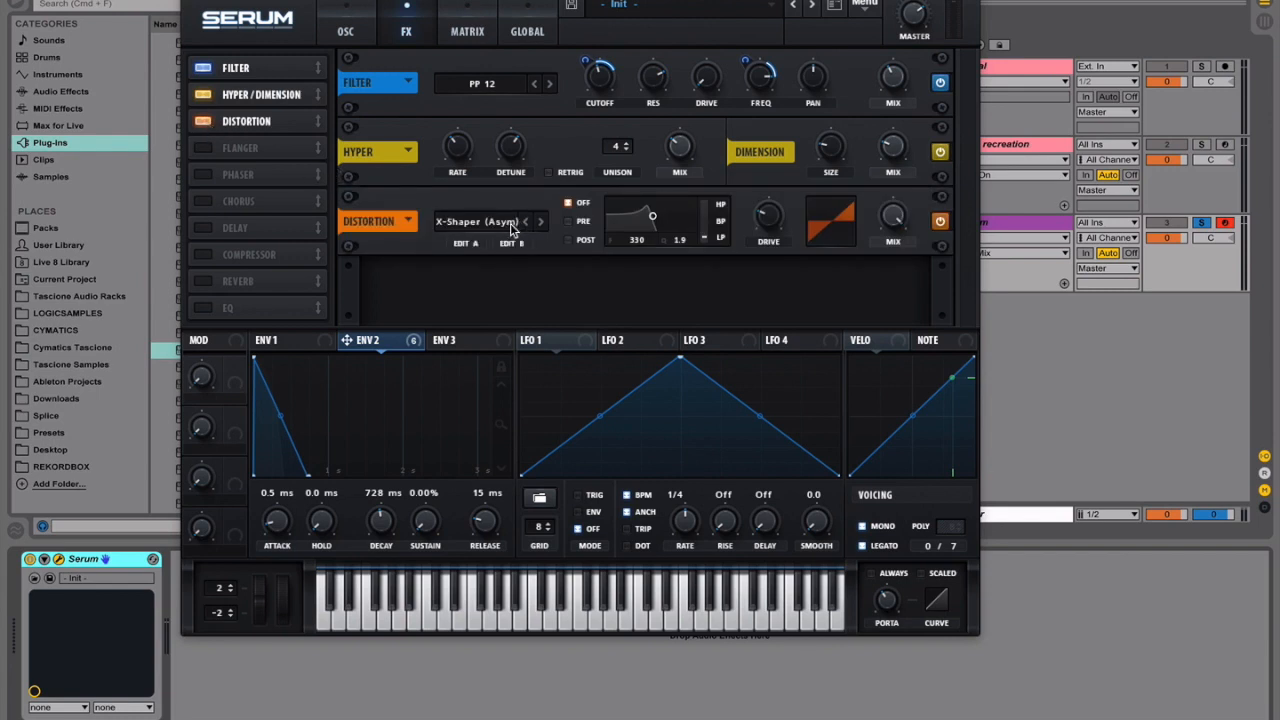
pyautogui.click(504, 221)
pyautogui.click(514, 261)
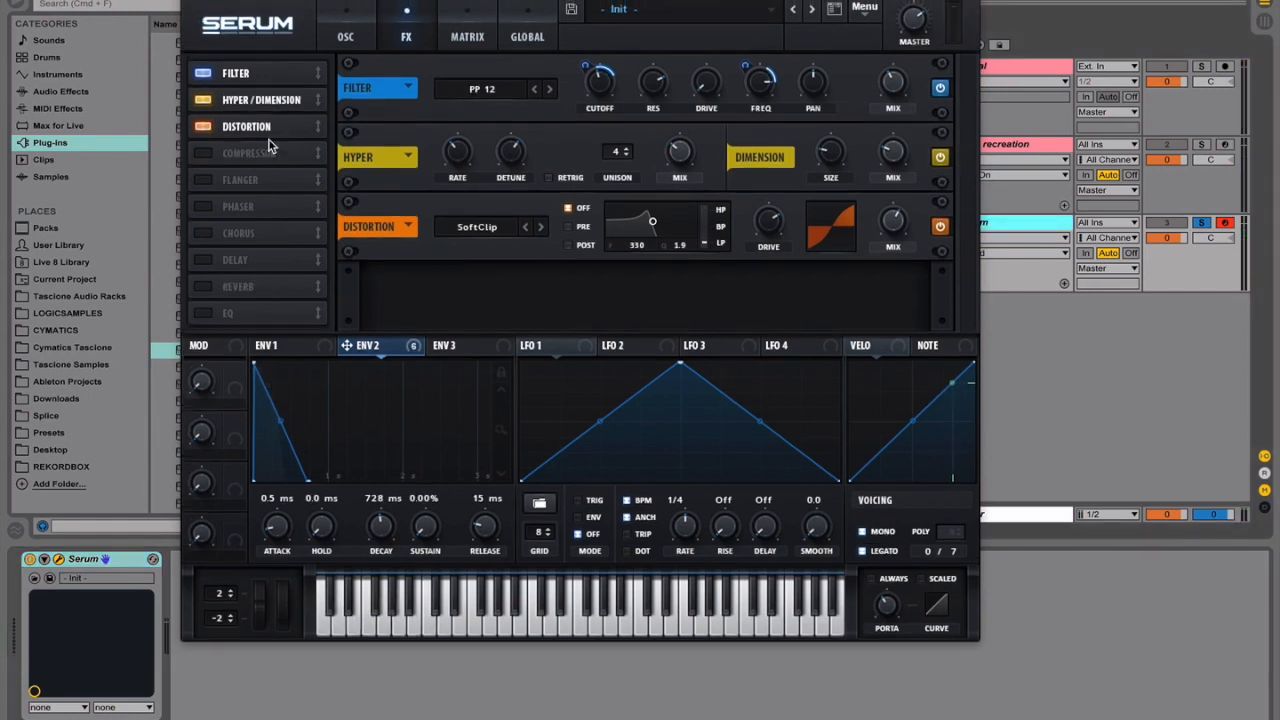
# Step: Enable the compressor directly after the distortion and switch it to multiband mode
pyautogui.click(200, 156)
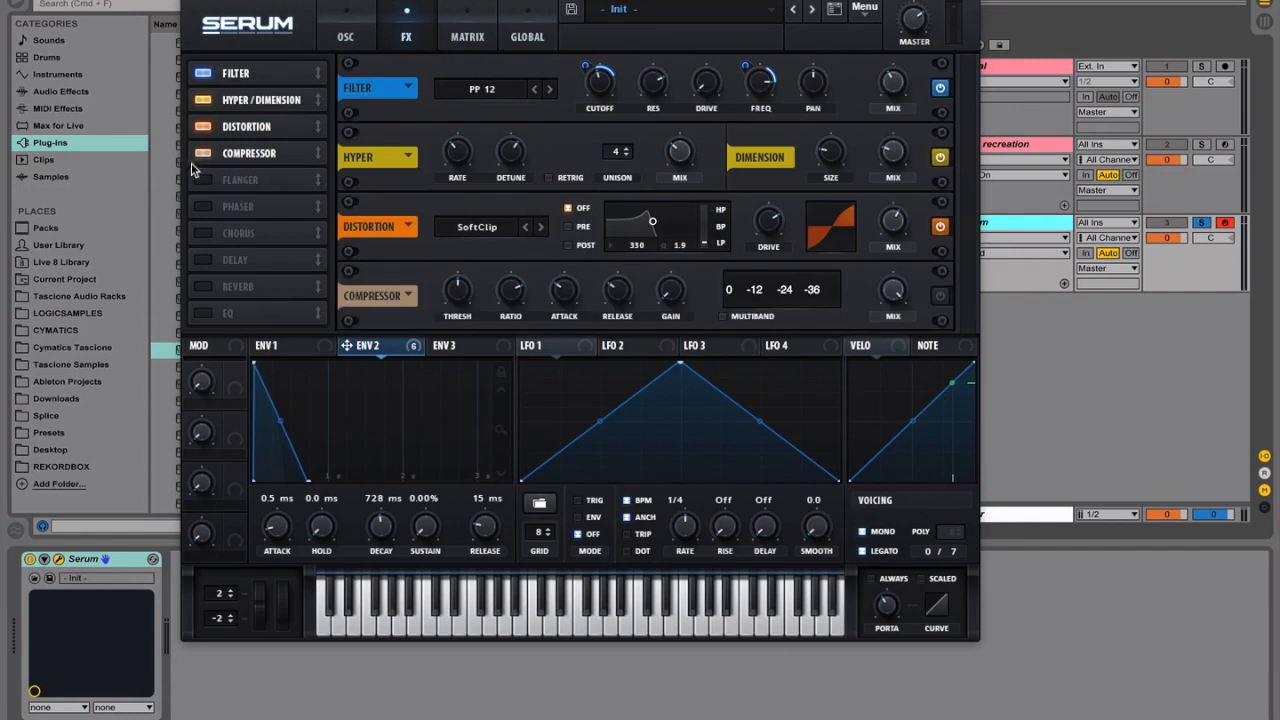
pyautogui.click(940, 295)
pyautogui.click(724, 318)
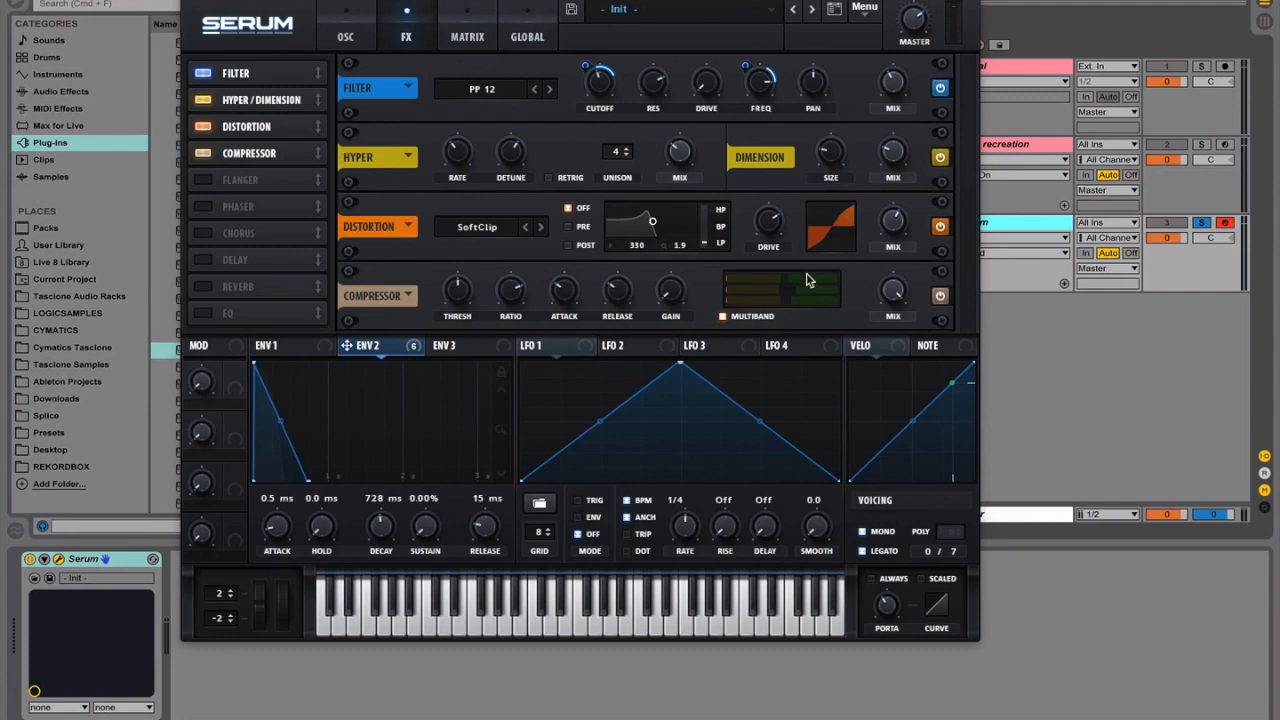
pyautogui.moveTo(802, 276); pyautogui.dragTo(743, 318)
# Step: Lower the compressor's threshold slightly, shorten its release, and raise its gain
pyautogui.moveTo(459, 292)
pyautogui.mouseDown()
pyautogui.moveTo(459, 314)
pyautogui.moveTo(457, 303)
pyautogui.mouseUp()
pyautogui.scroll(1, 457, 304)
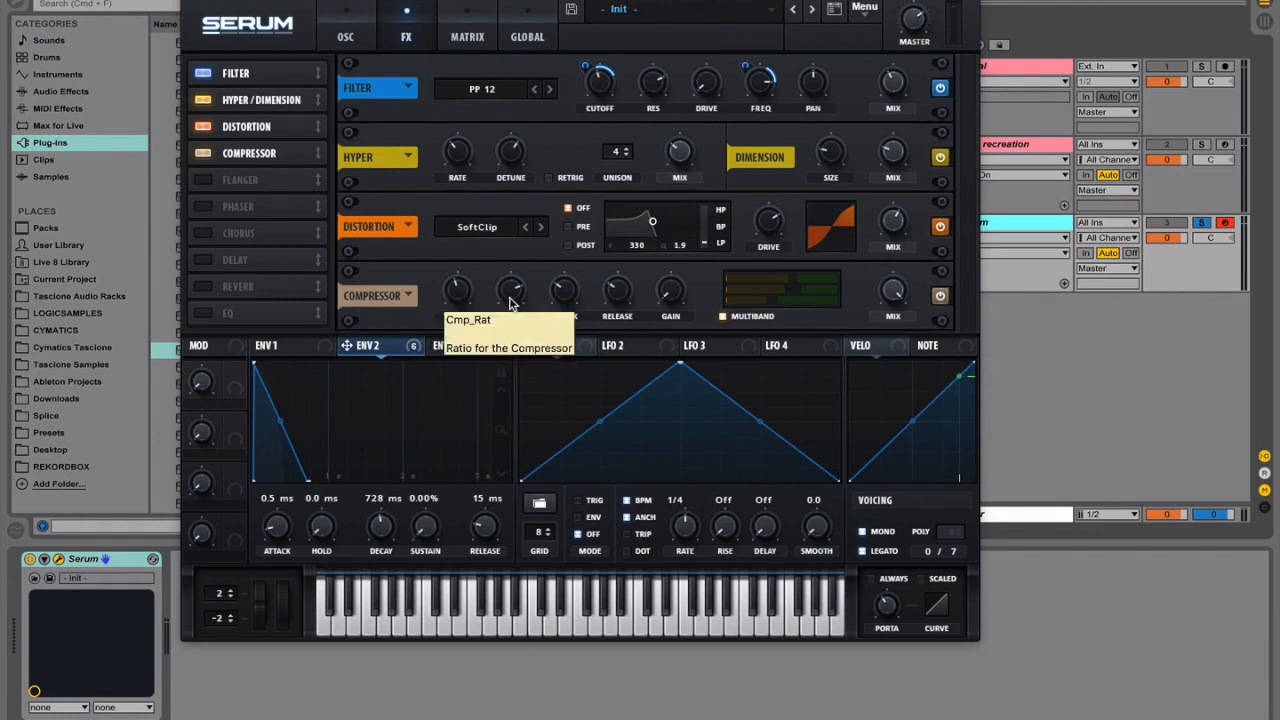
pyautogui.moveTo(613, 298); pyautogui.dragTo(603, 330)
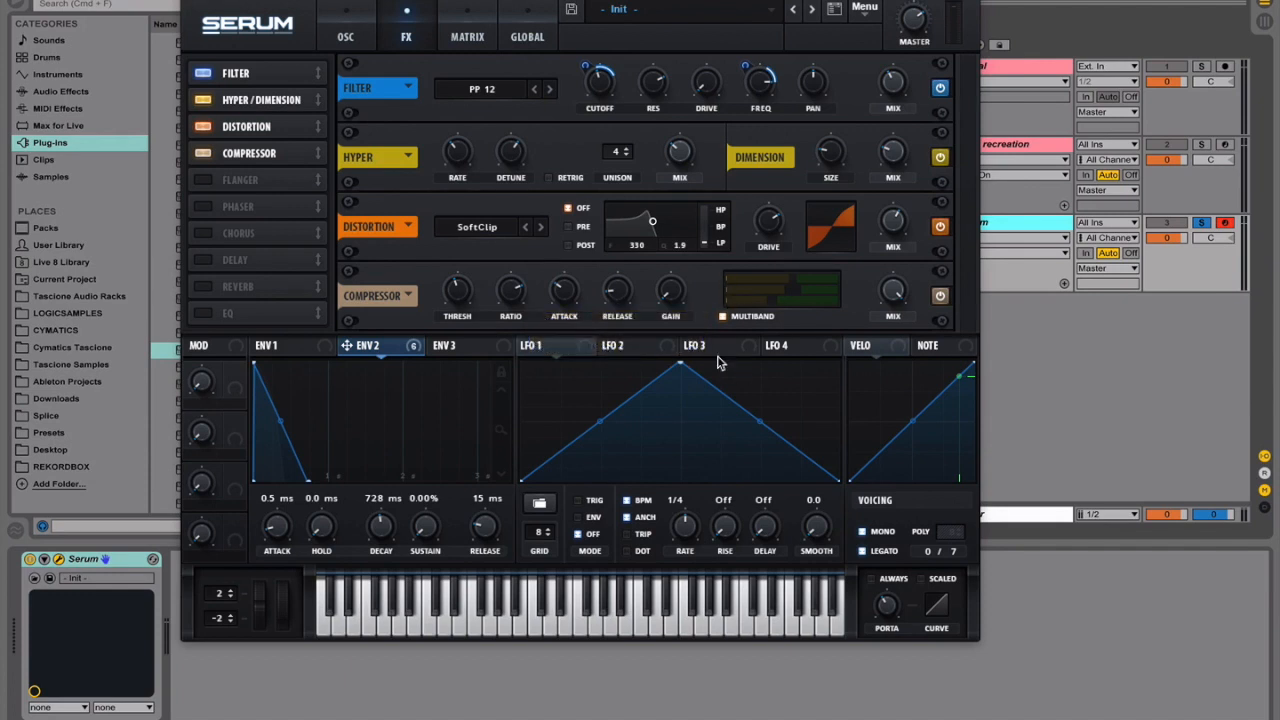
pyautogui.moveTo(673, 296); pyautogui.dragTo(678, 261)
# Step: Enable the EQ, move it directly after the compressor, and set its low band to a high-pass with a lower Q
pyautogui.click(203, 313)
pyautogui.moveTo(232, 322); pyautogui.dragTo(246, 180)
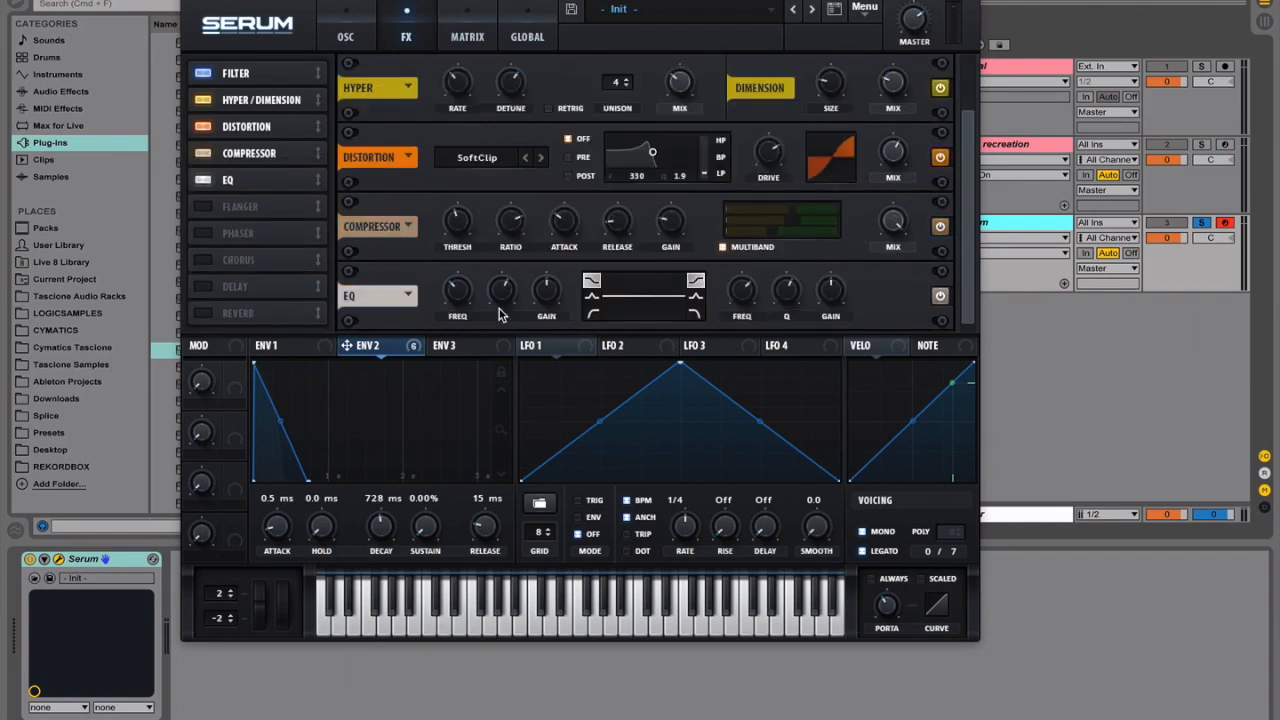
pyautogui.click(593, 314)
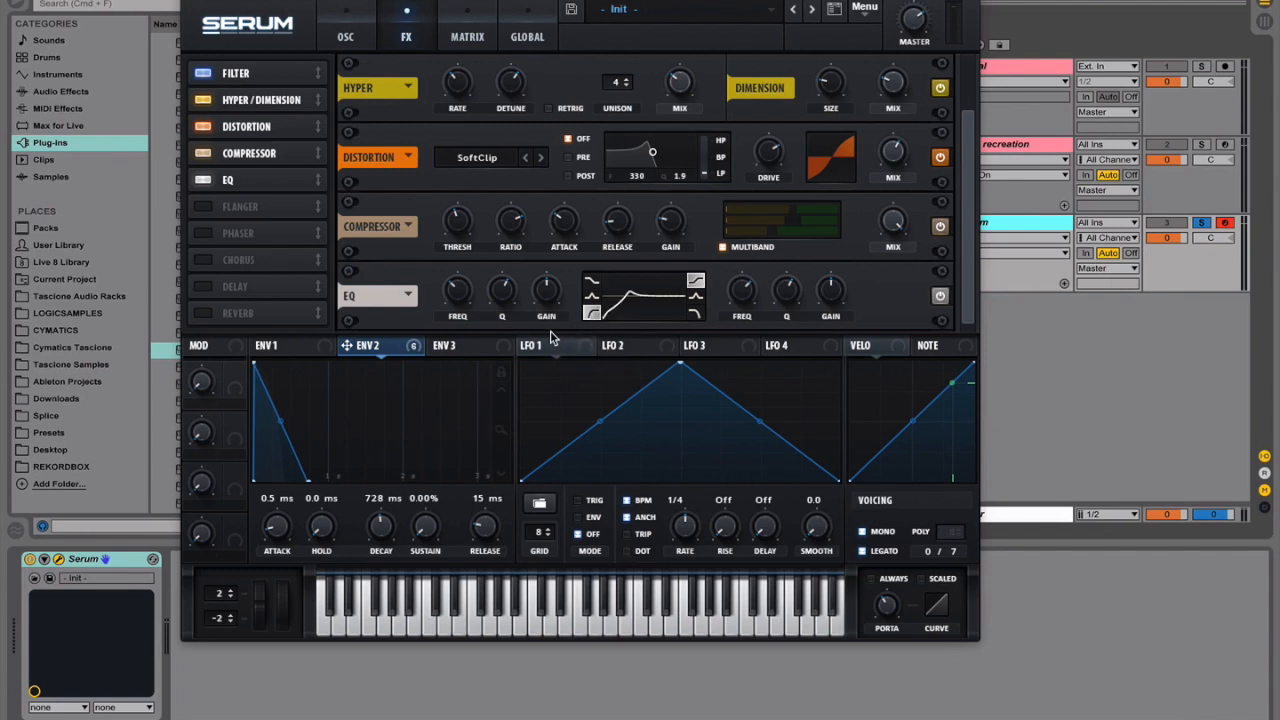
pyautogui.moveTo(505, 296); pyautogui.dragTo(497, 330)
pyautogui.moveTo(494, 309)
pyautogui.mouseDown()
pyautogui.moveTo(498, 238)
pyautogui.moveTo(482, 292)
pyautogui.moveTo(490, 264)
pyautogui.moveTo(500, 311)
pyautogui.mouseUp()
pyautogui.moveTo(466, 297); pyautogui.dragTo(466, 289)
# Step: Set the EQ's high band to a low-pass at about 15953 Hz and lower its Q
pyautogui.click(696, 315)
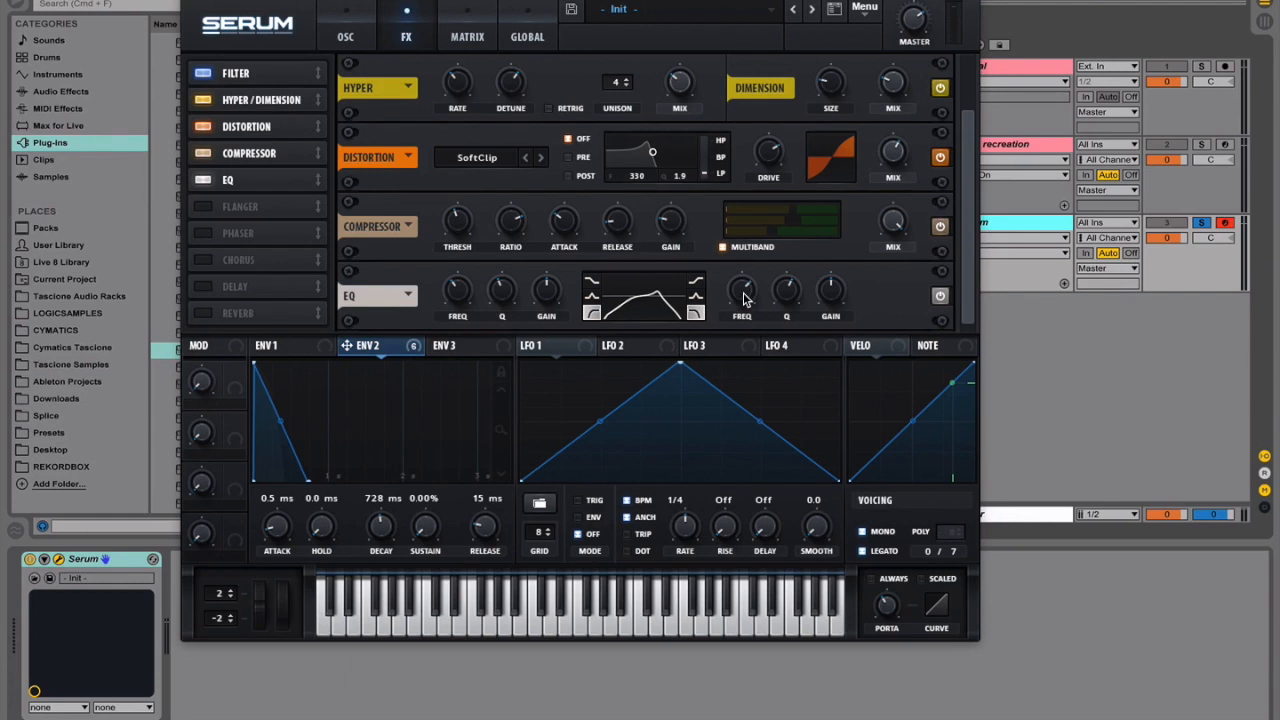
pyautogui.moveTo(745, 289); pyautogui.dragTo(752, 247)
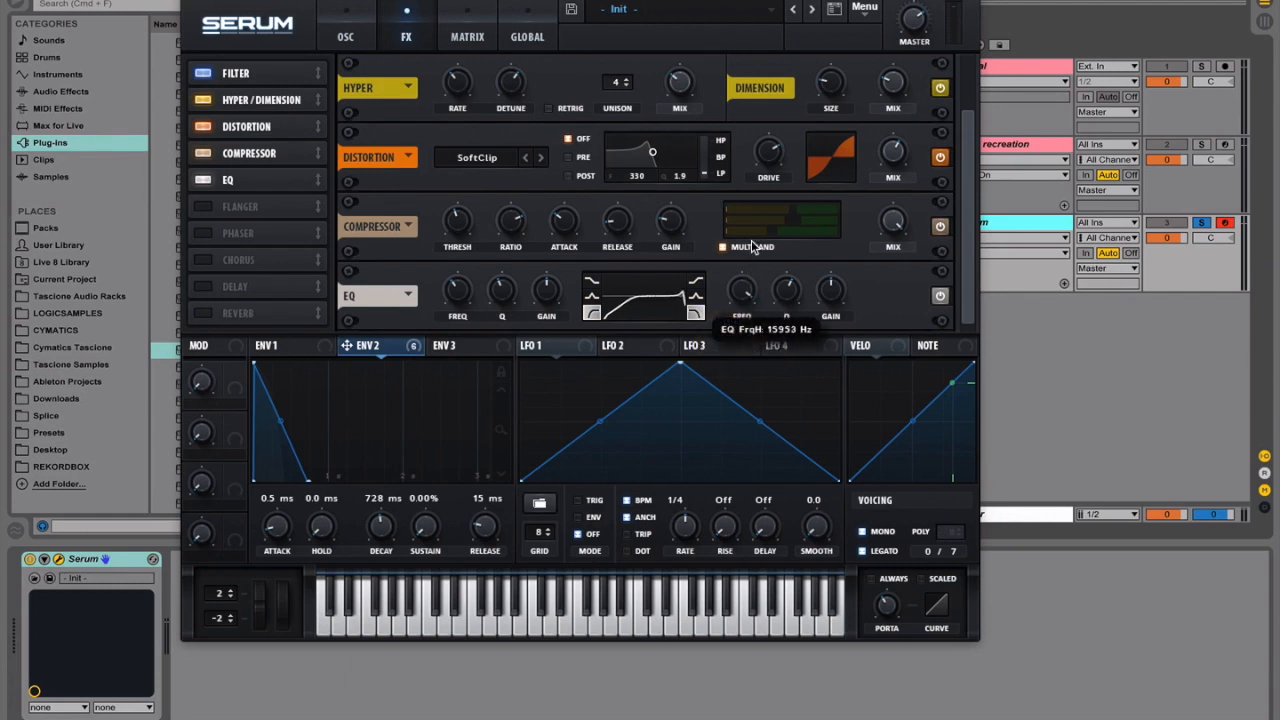
pyautogui.moveTo(752, 241); pyautogui.dragTo(752, 247)
pyautogui.moveTo(786, 292); pyautogui.dragTo(775, 331)
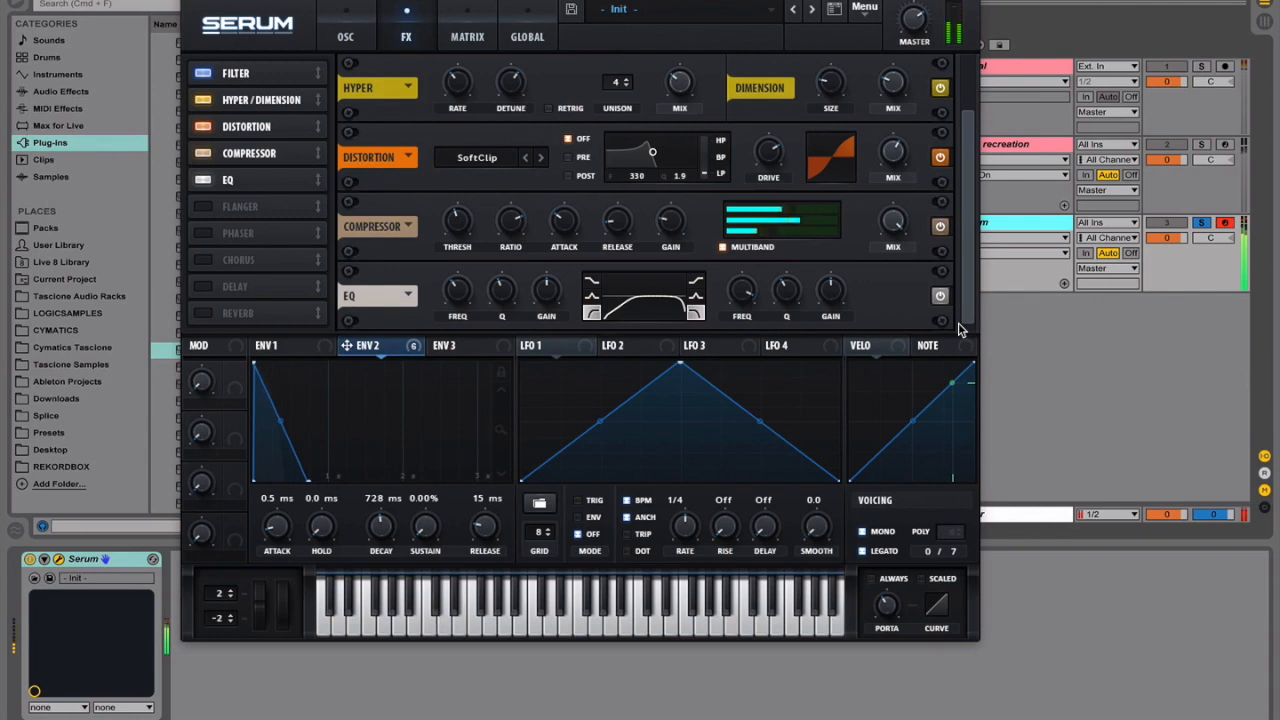
# Step: Enable the Hall reverb after the EQ, reduce its size, decay and spin, and raise its low cut and high cut
pyautogui.click(203, 314)
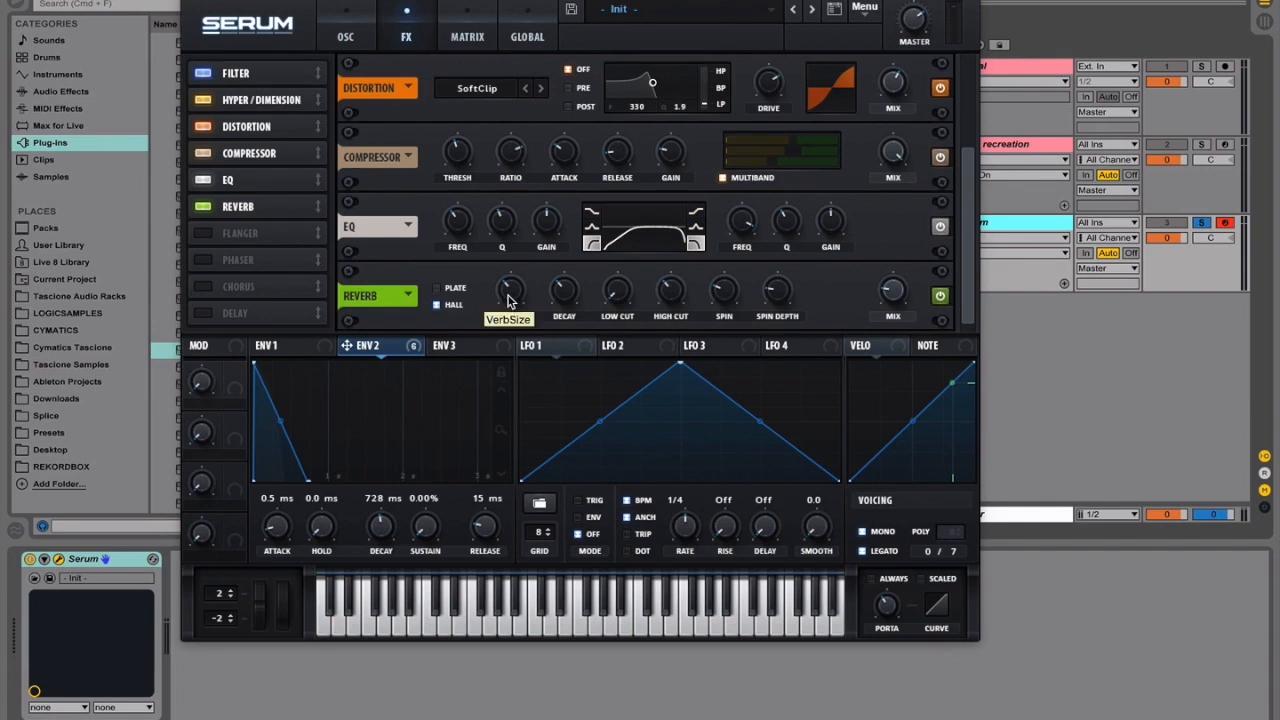
pyautogui.moveTo(508, 300); pyautogui.dragTo(557, 333)
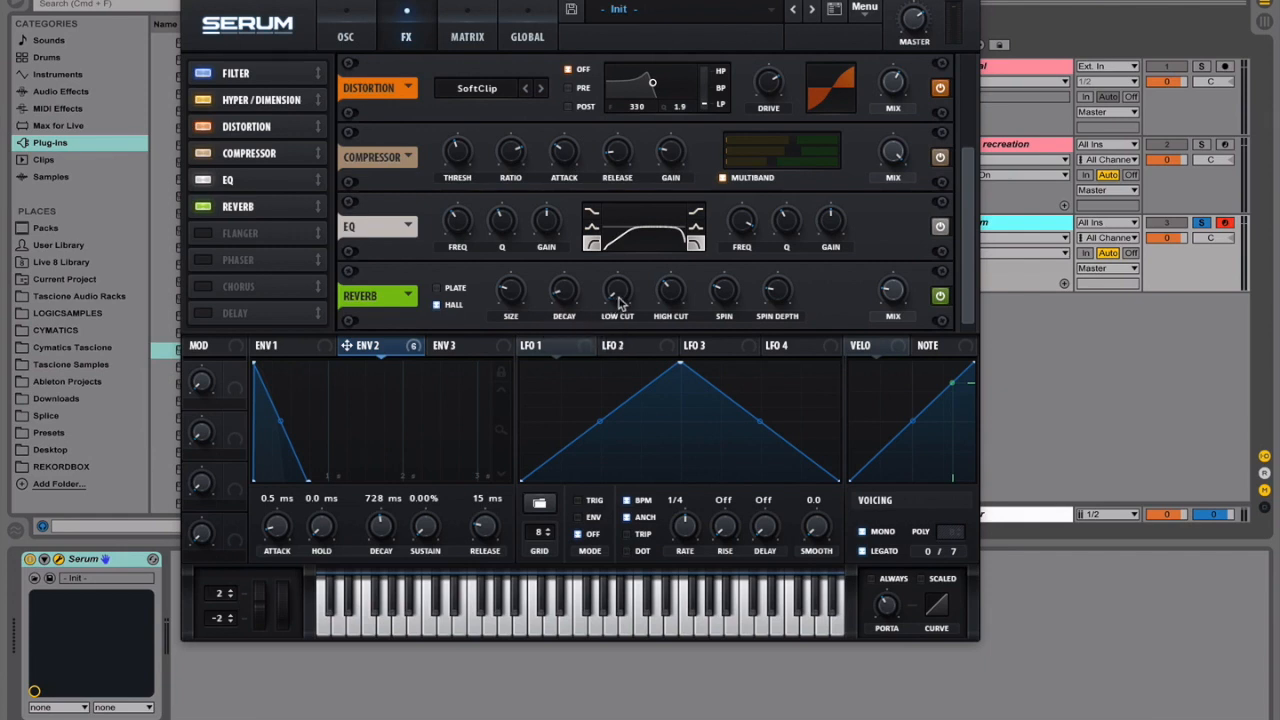
pyautogui.moveTo(618, 295); pyautogui.dragTo(620, 224)
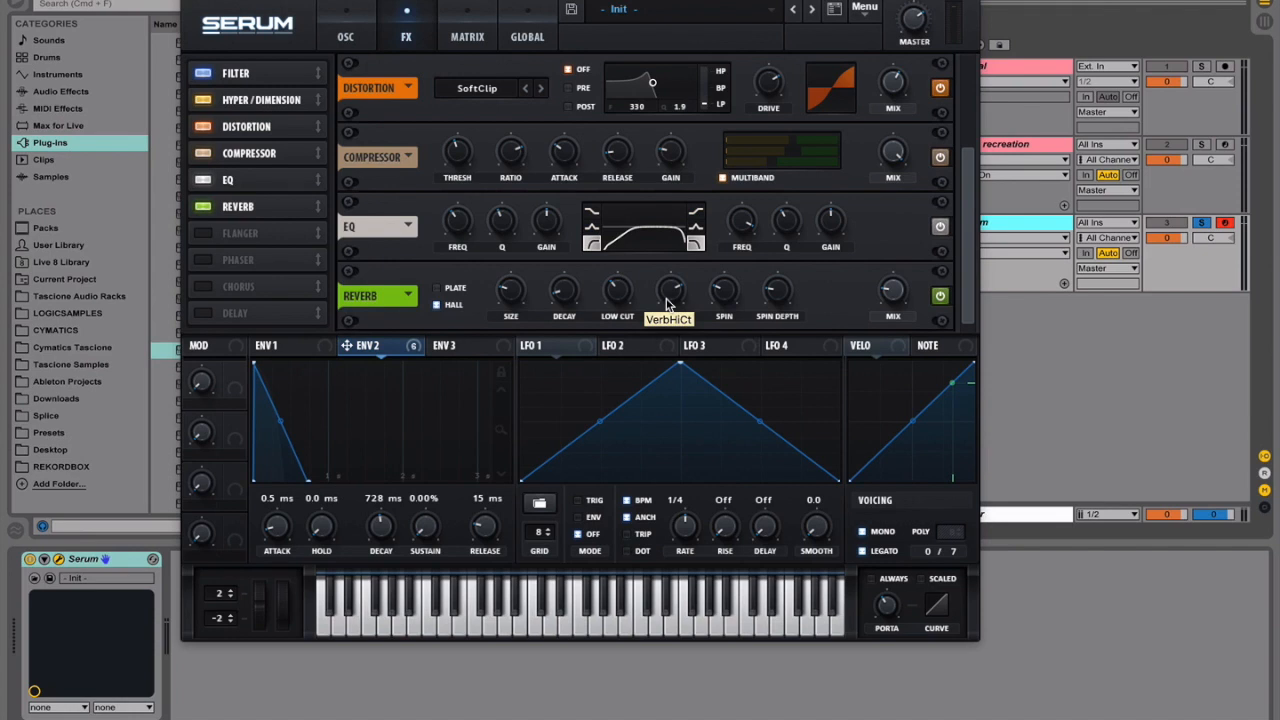
pyautogui.moveTo(726, 295); pyautogui.dragTo(725, 311)
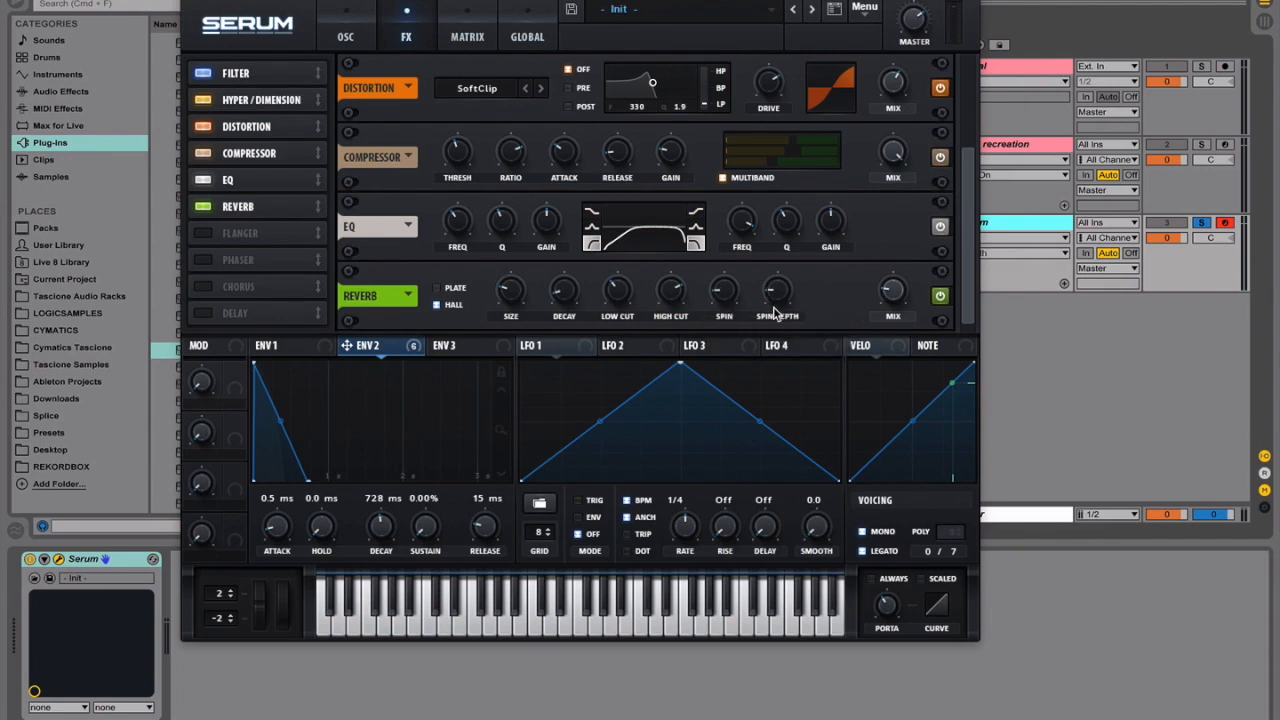
pyautogui.moveTo(896, 314)
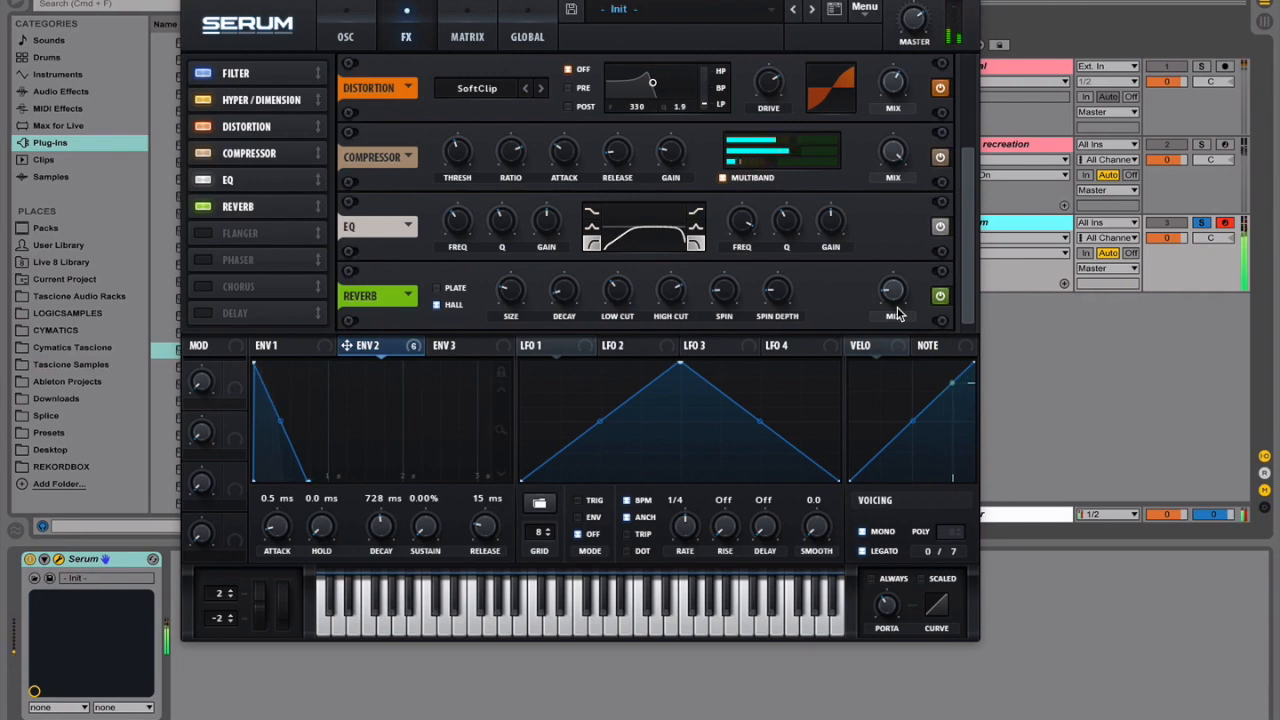
# Step: Copy the Digital Clip Center saturator from the Serum recreation track to the end of the 3 Serum track's device chain
pyautogui.click(366, 33)
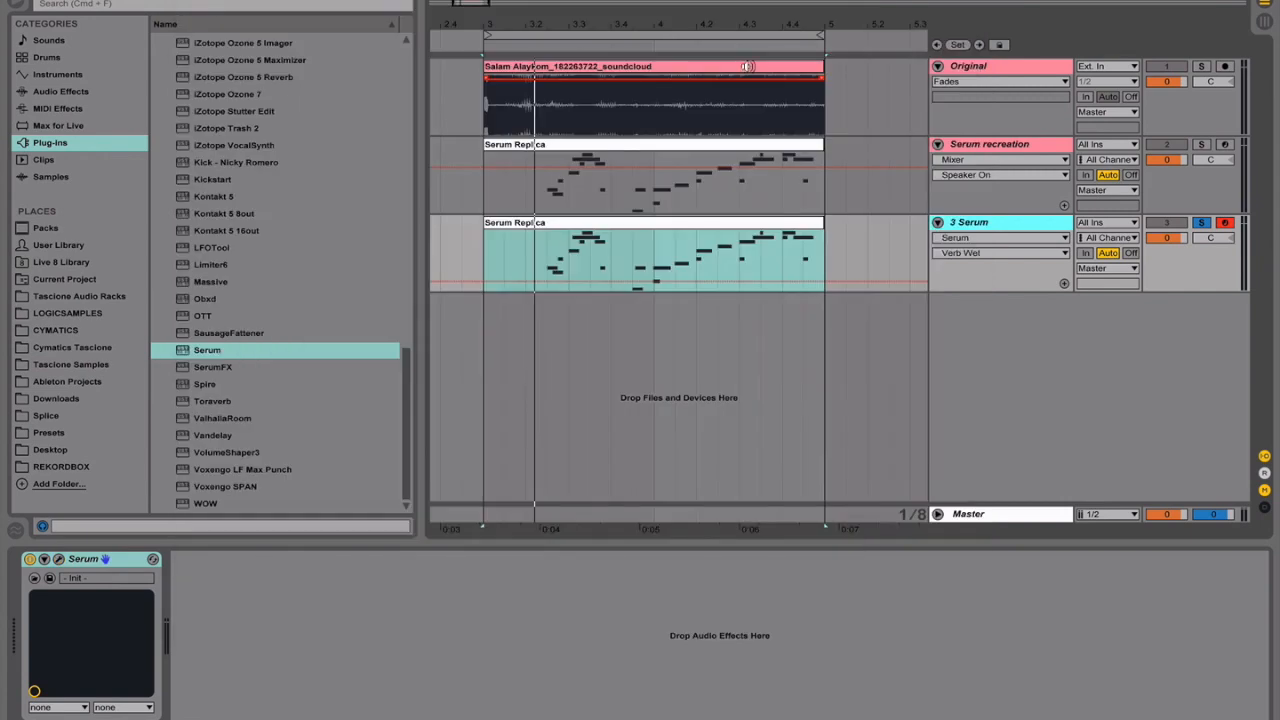
pyautogui.click(1022, 146)
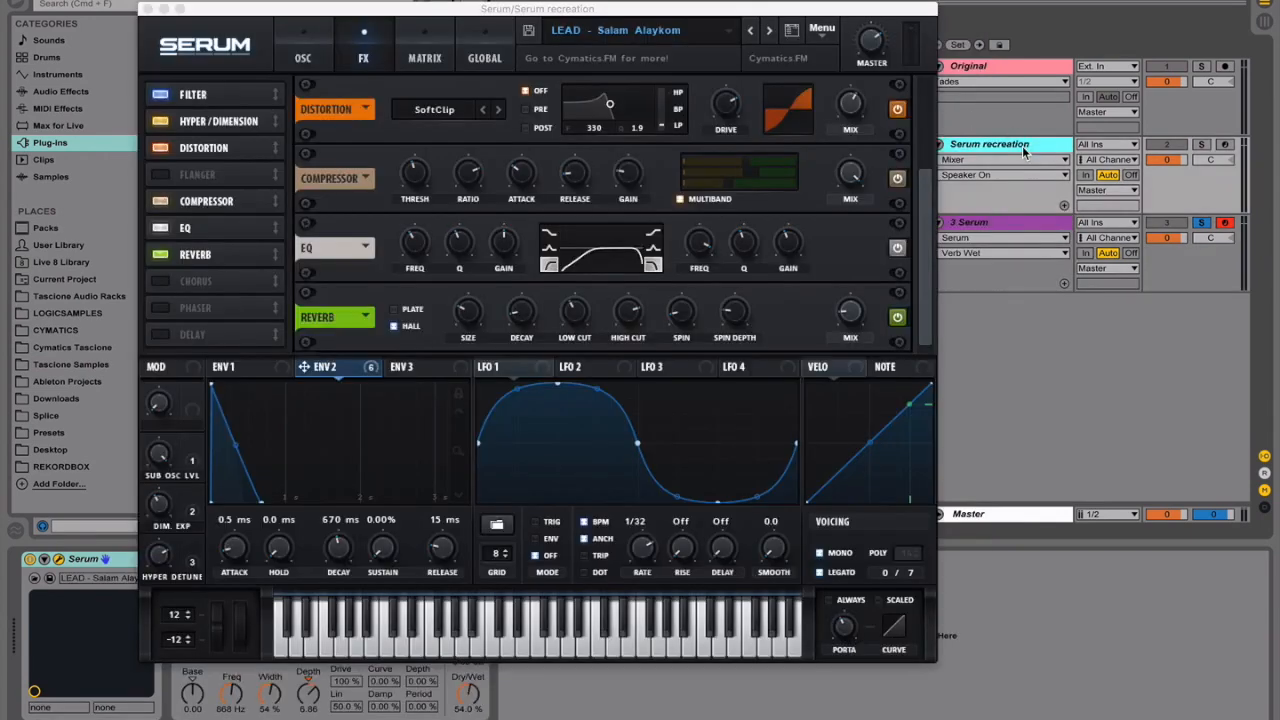
pyautogui.click(148, 8)
pyautogui.click(321, 552)
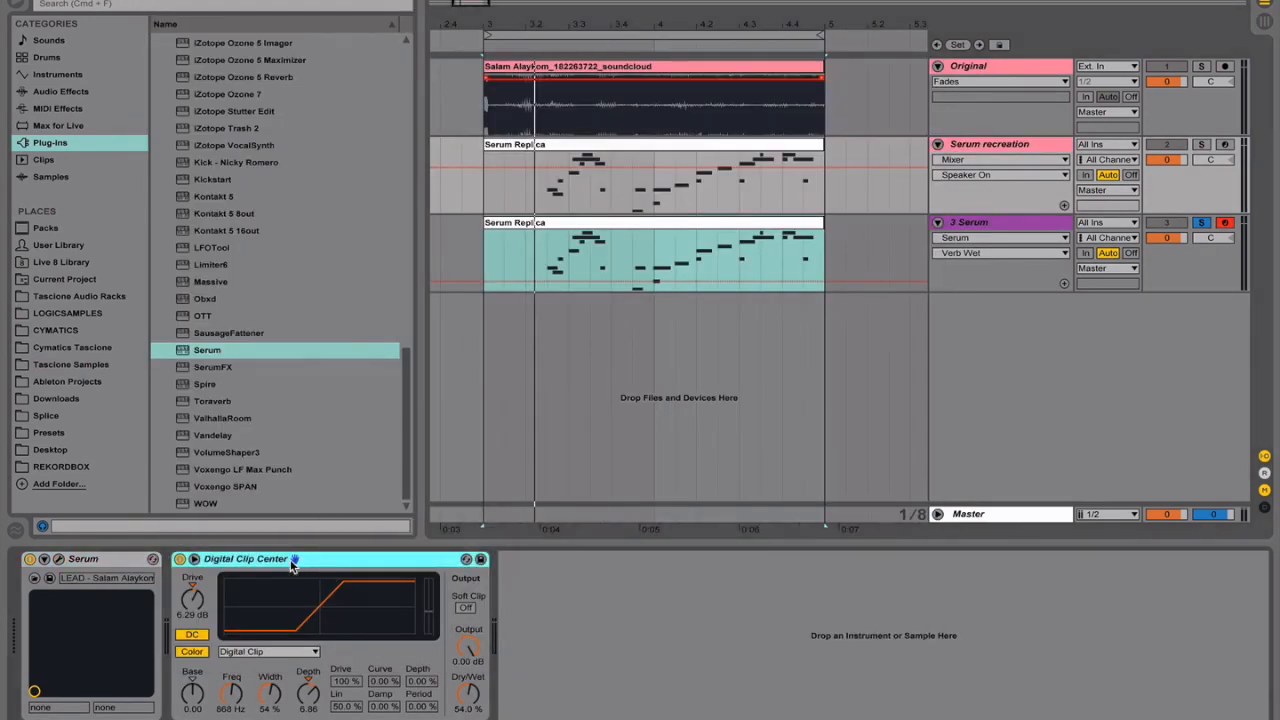
pyautogui.click(983, 223)
pyautogui.click(465, 660)
pyautogui.press('super+v')
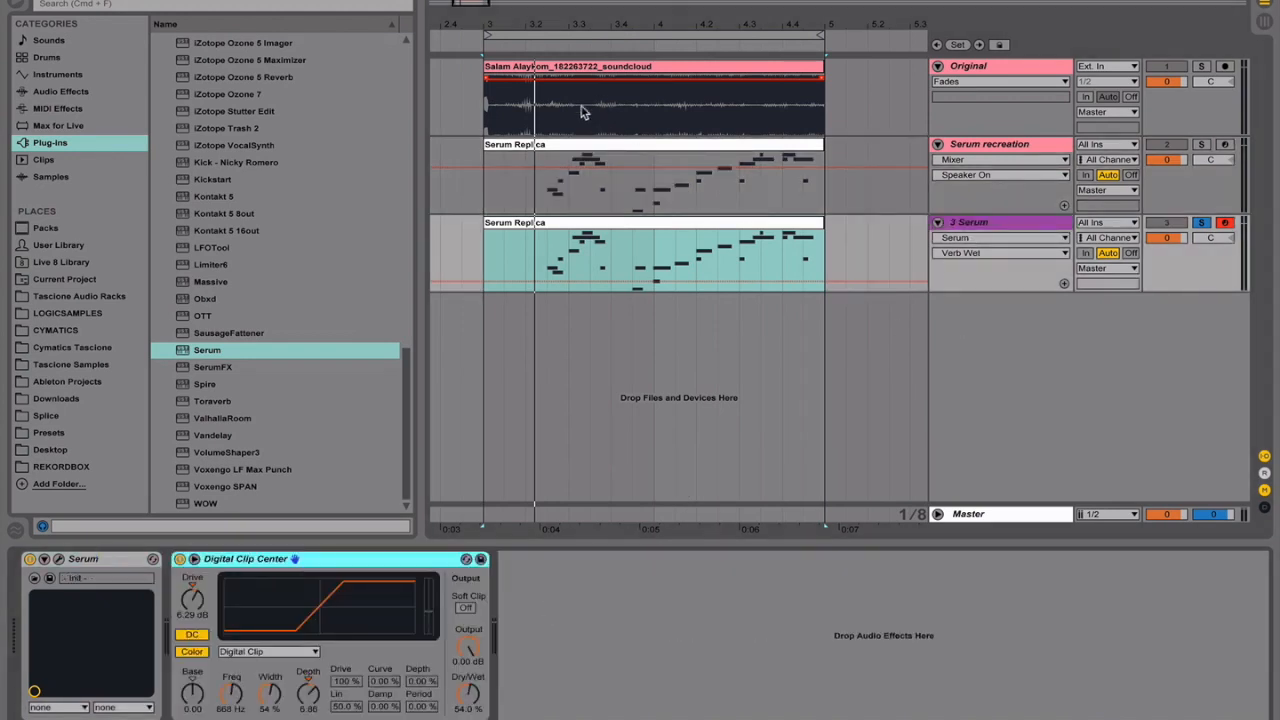
# Step: Play the 3 Serum track from the start of its Serum Replica clip to audition the finished lead
pyautogui.click(483, 259)
pyautogui.press('space')
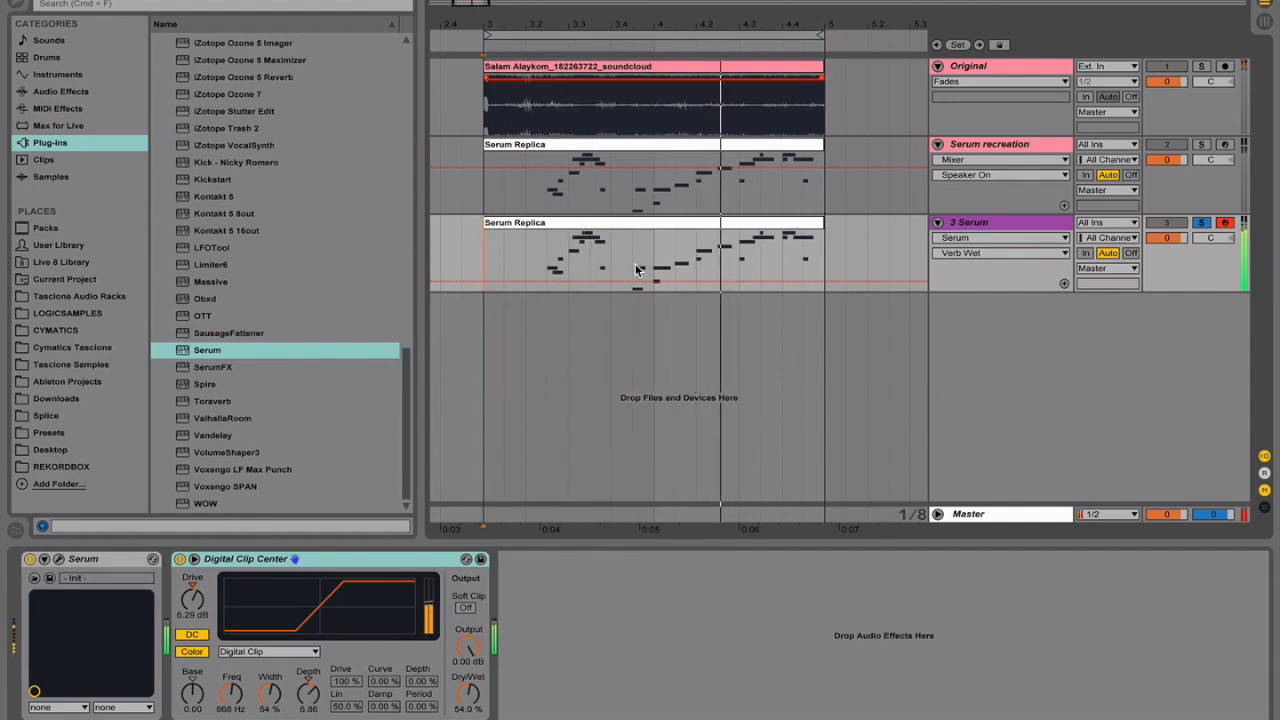
pyautogui.press('space')
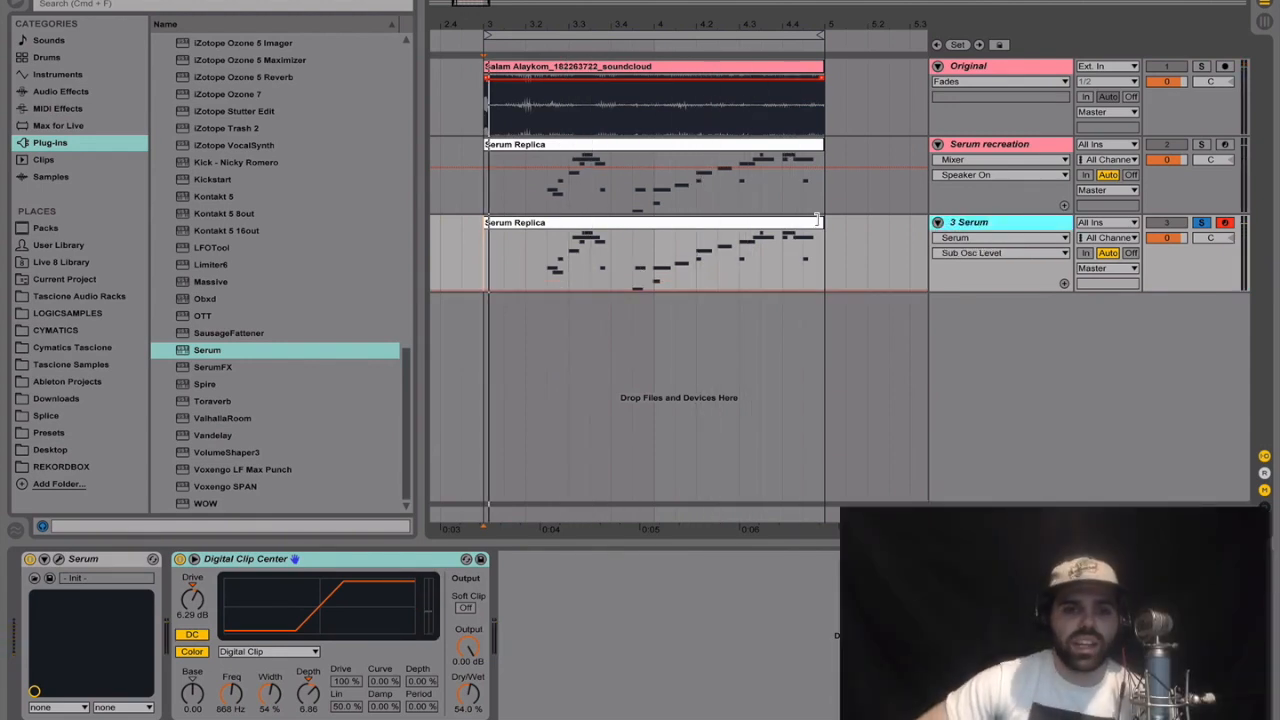